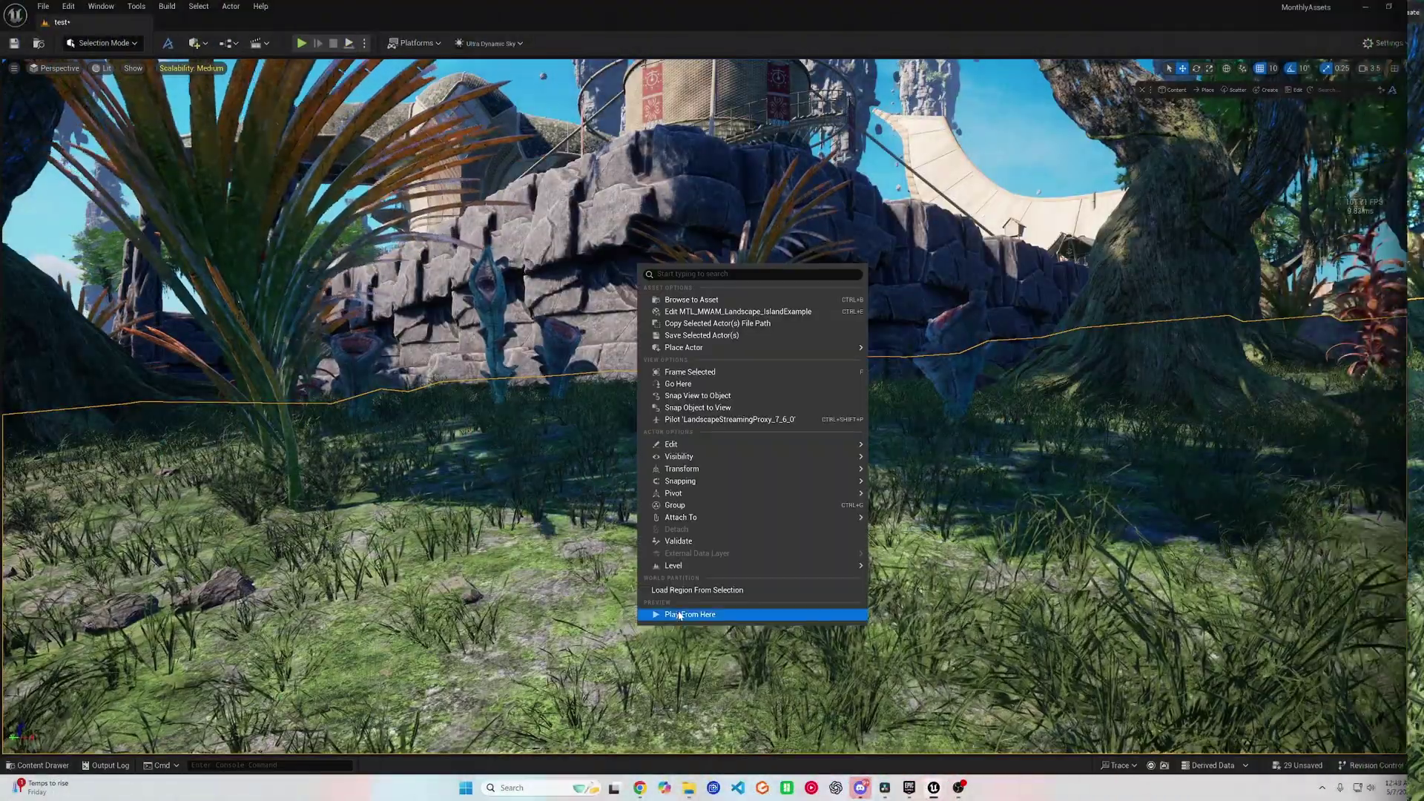
Play the level from the chosen grass spot and explore the plants and rock wall, switching to first-person view along the way.
{"action": "left_click", "coordinate": [683, 610]}
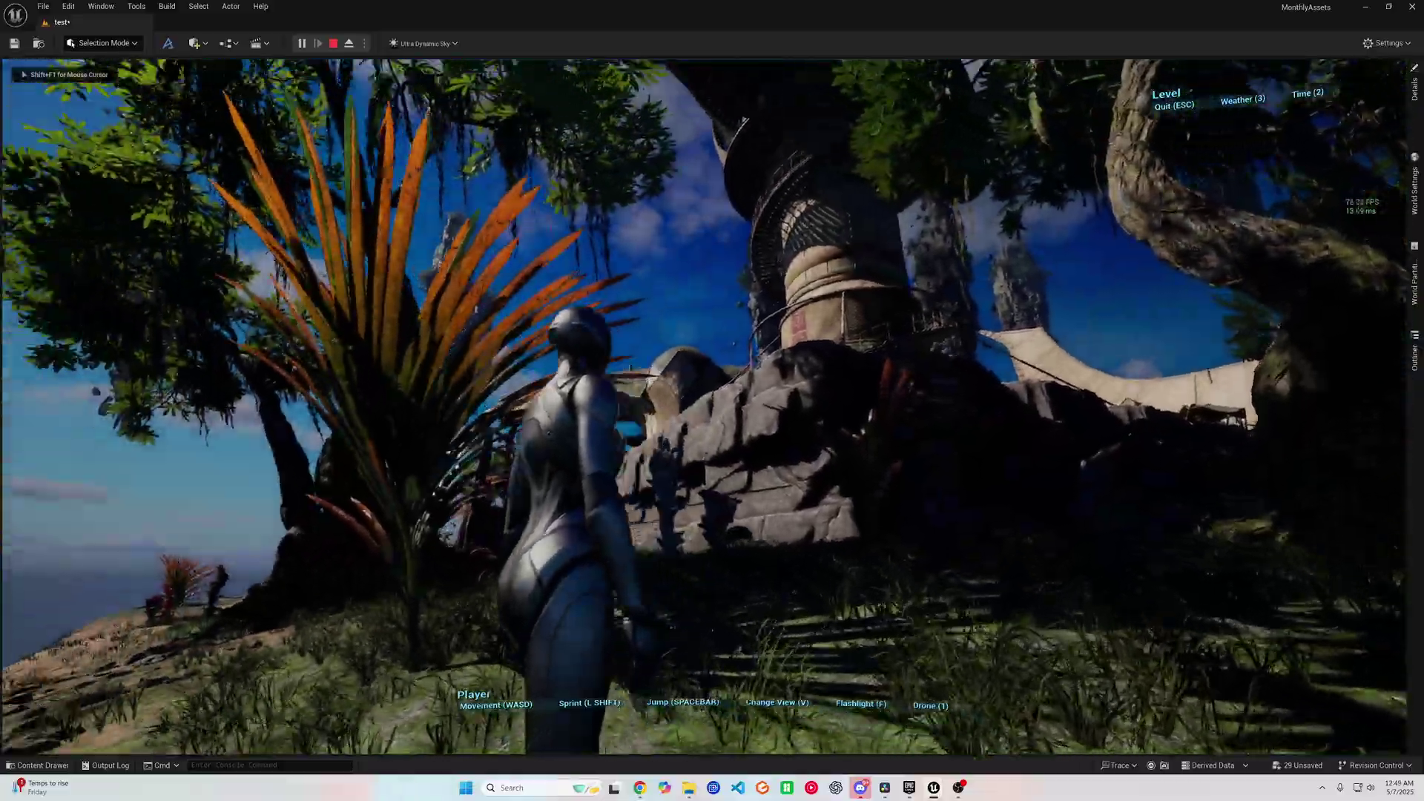
{"action": "key", "text": "w"}
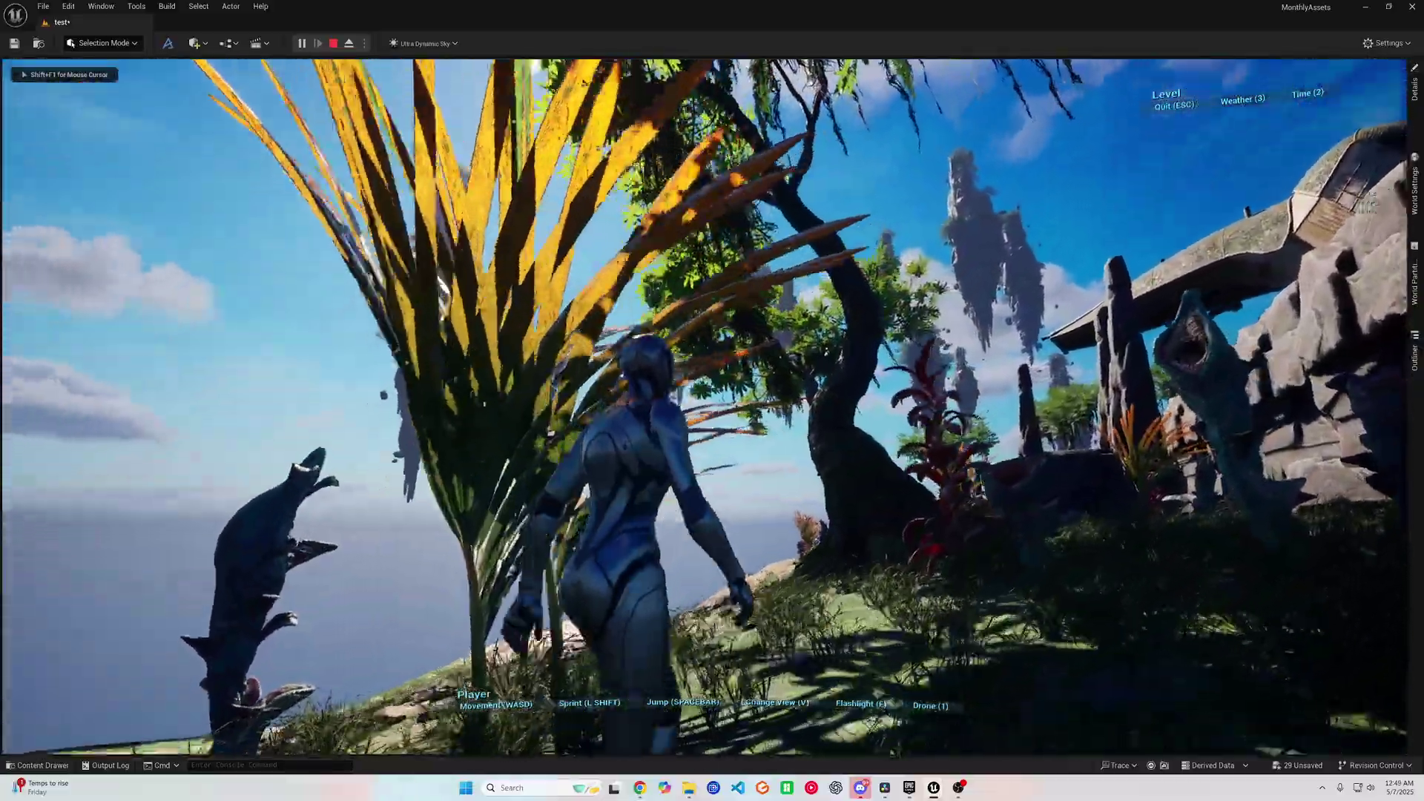
{"action": "key", "text": "d"}
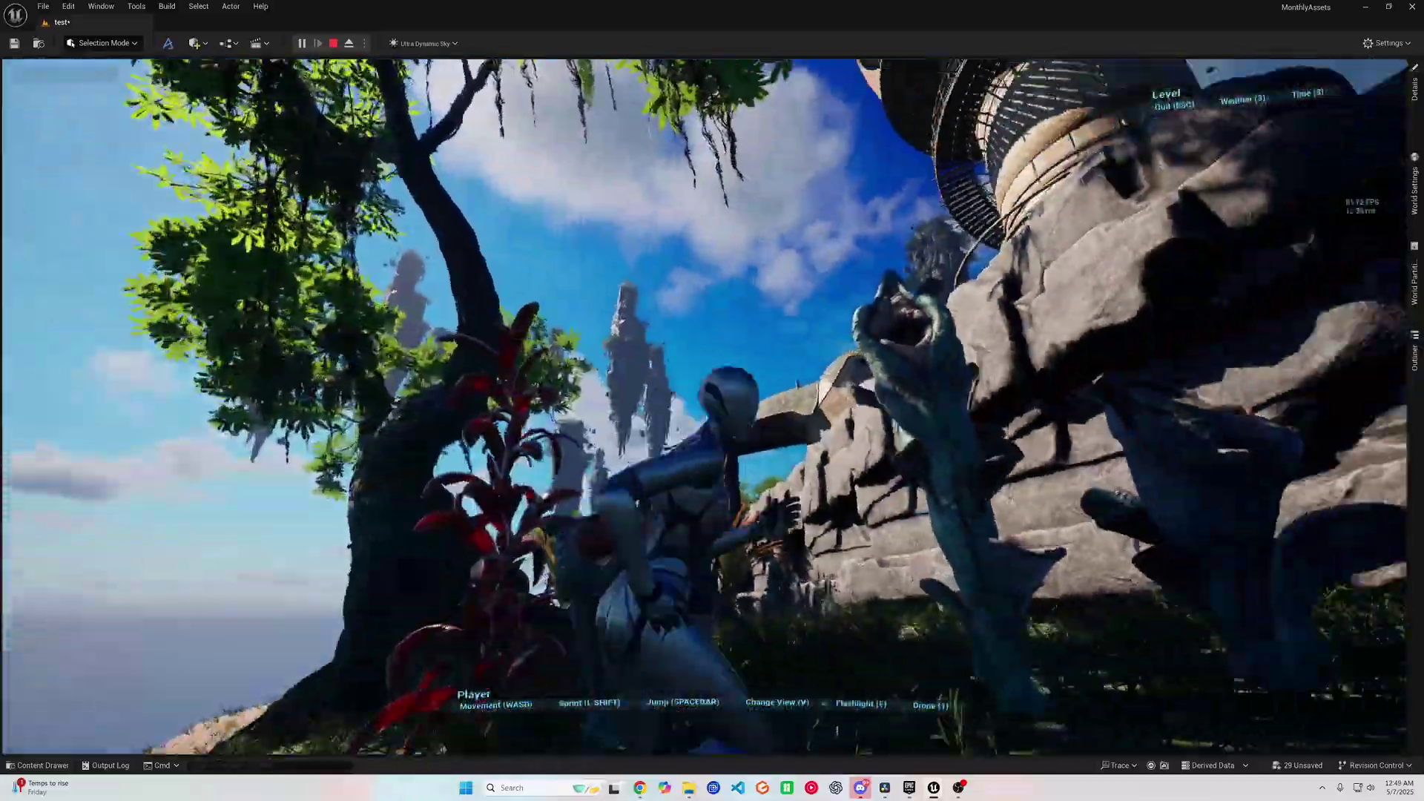
{"action": "key", "text": "w"}
{"action": "key", "text": "a"}
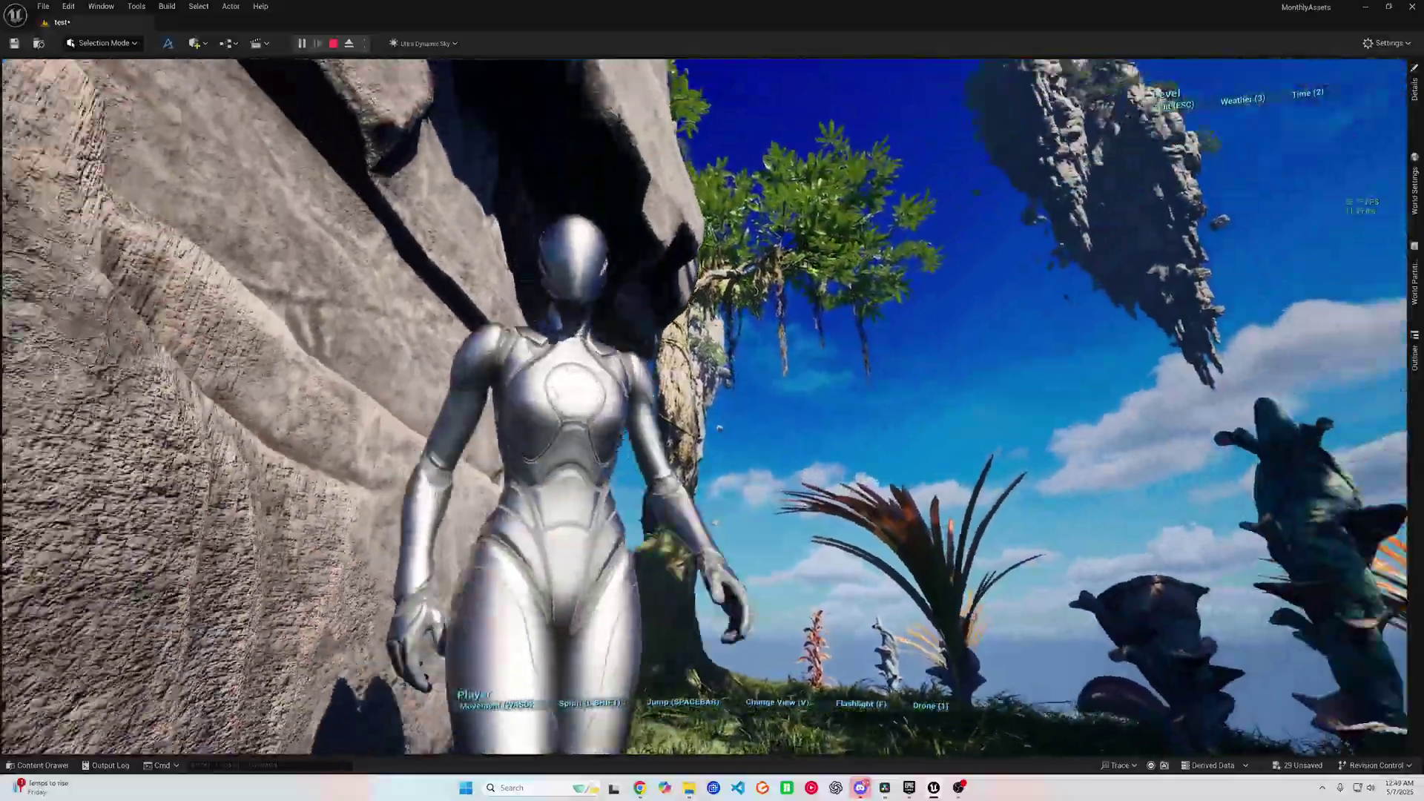
{"action": "key", "text": "w"}
{"action": "key", "text": "v"}
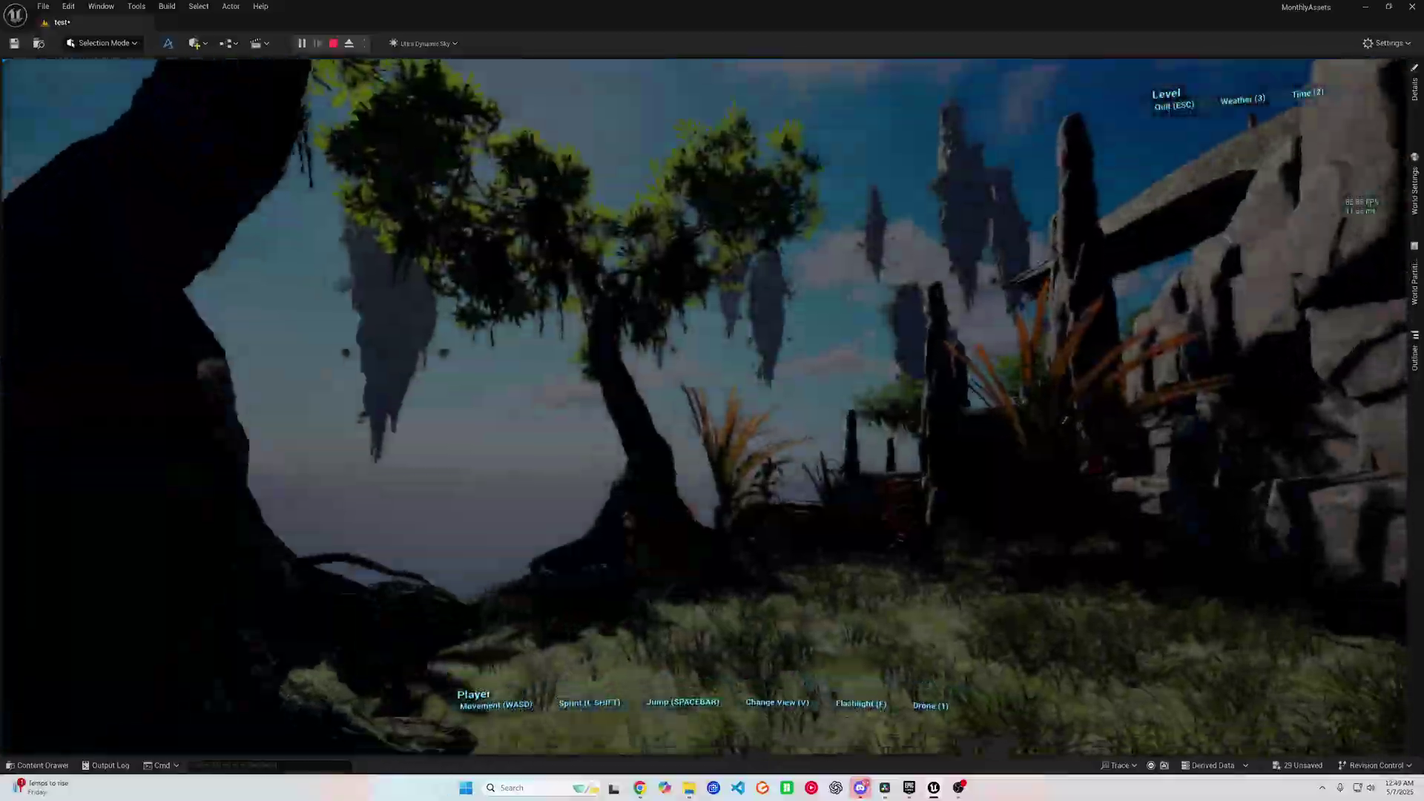
{"action": "key", "text": "w"}
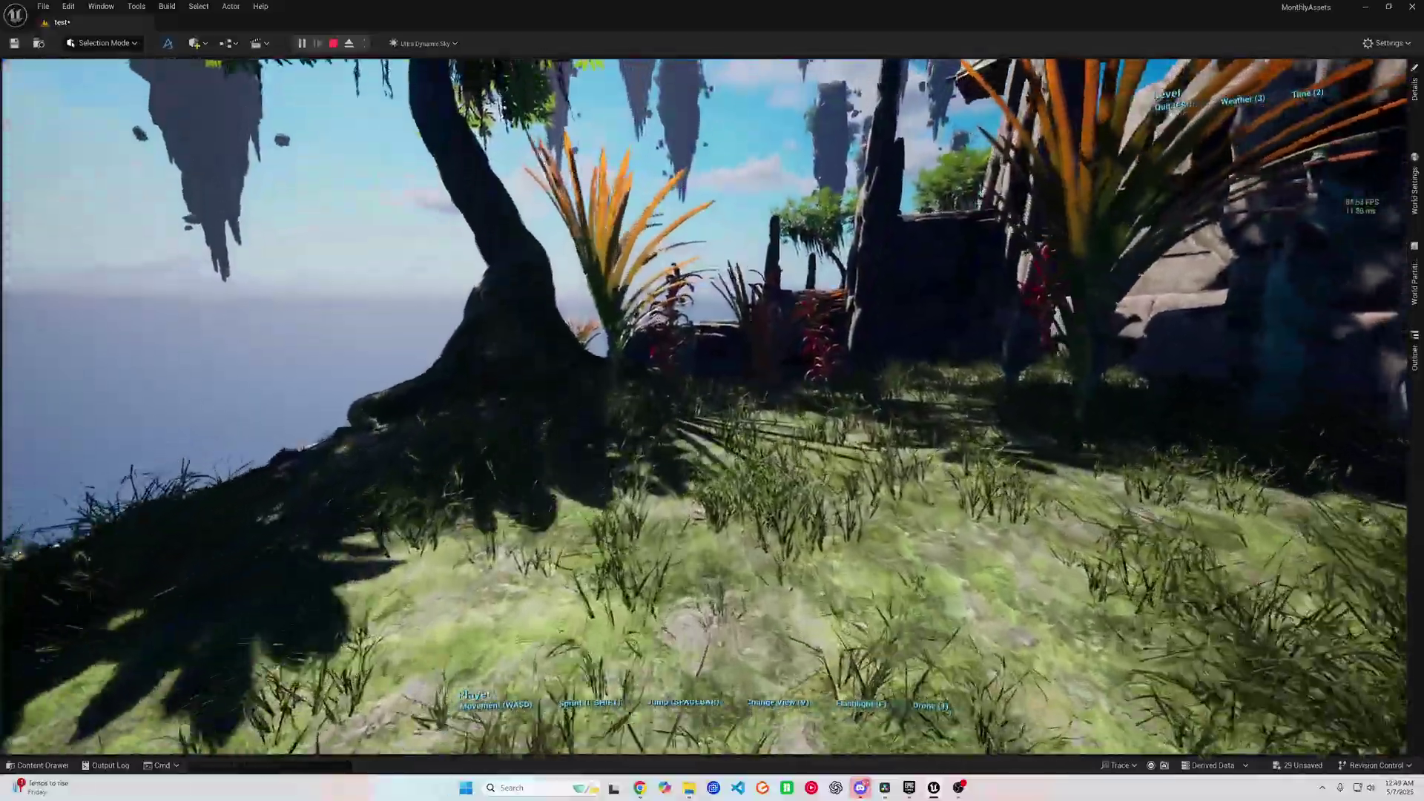
{"action": "key", "text": "w"}
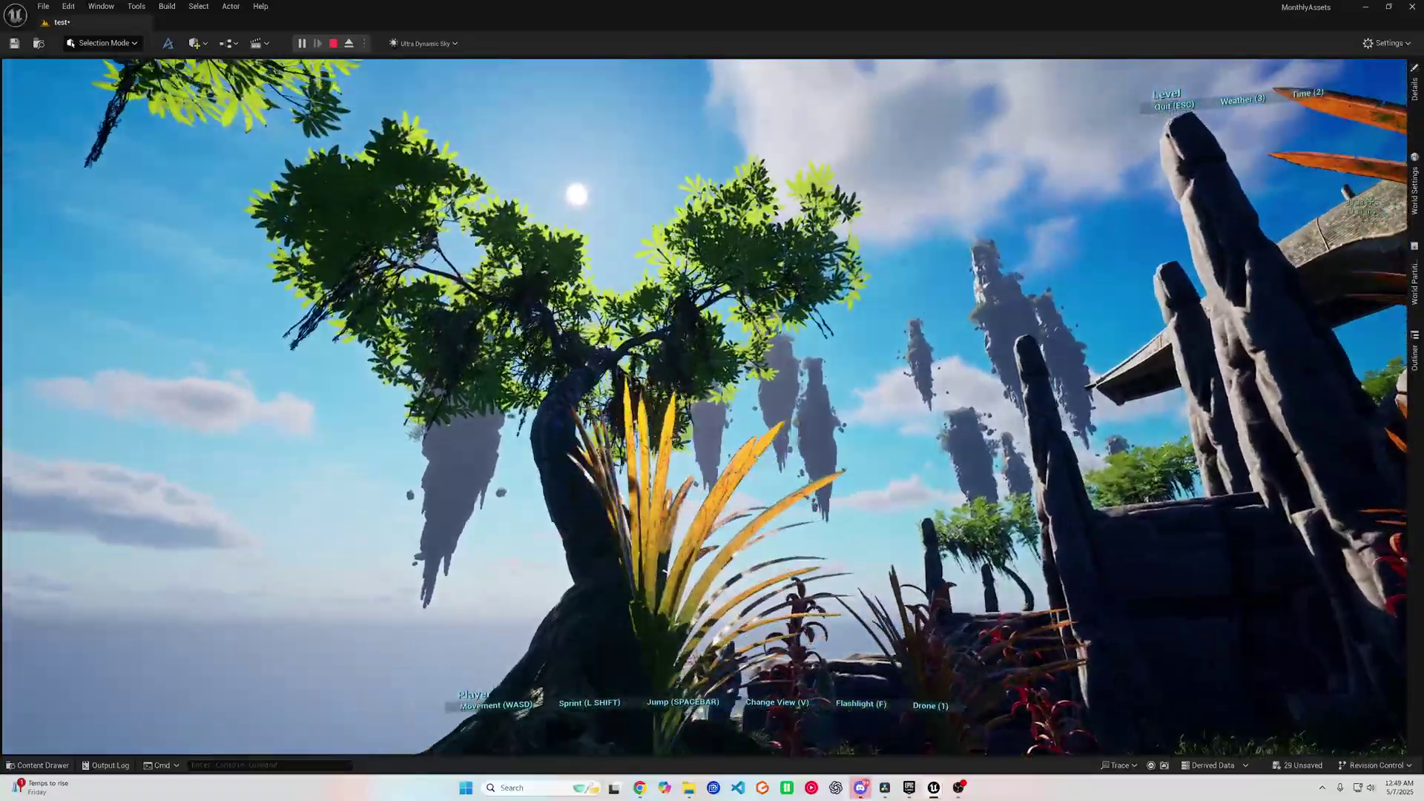
{"action": "key", "text": "d"}
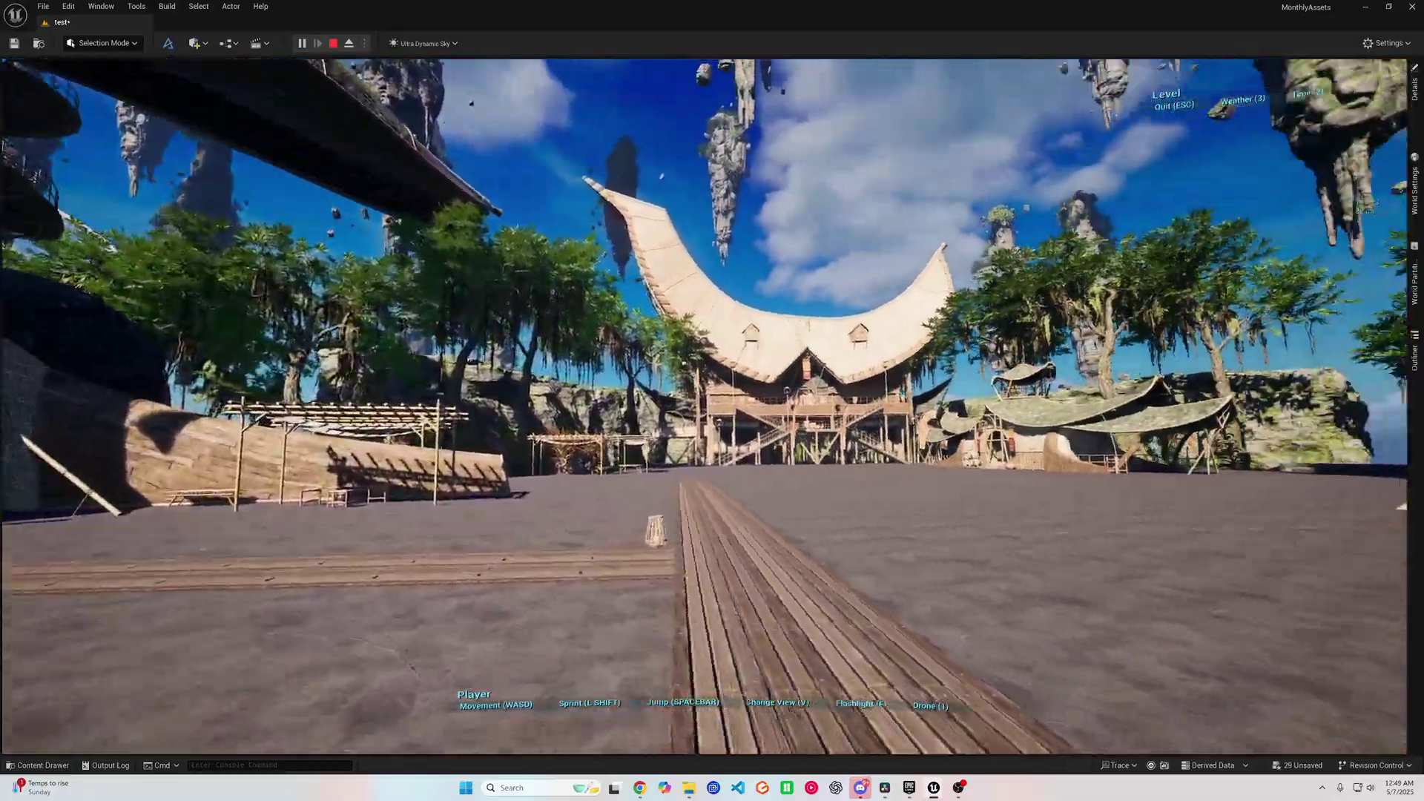
Walk through the village square to the trees beside the cliff and examine the plants there in third-person view.
{"action": "key", "text": "w"}
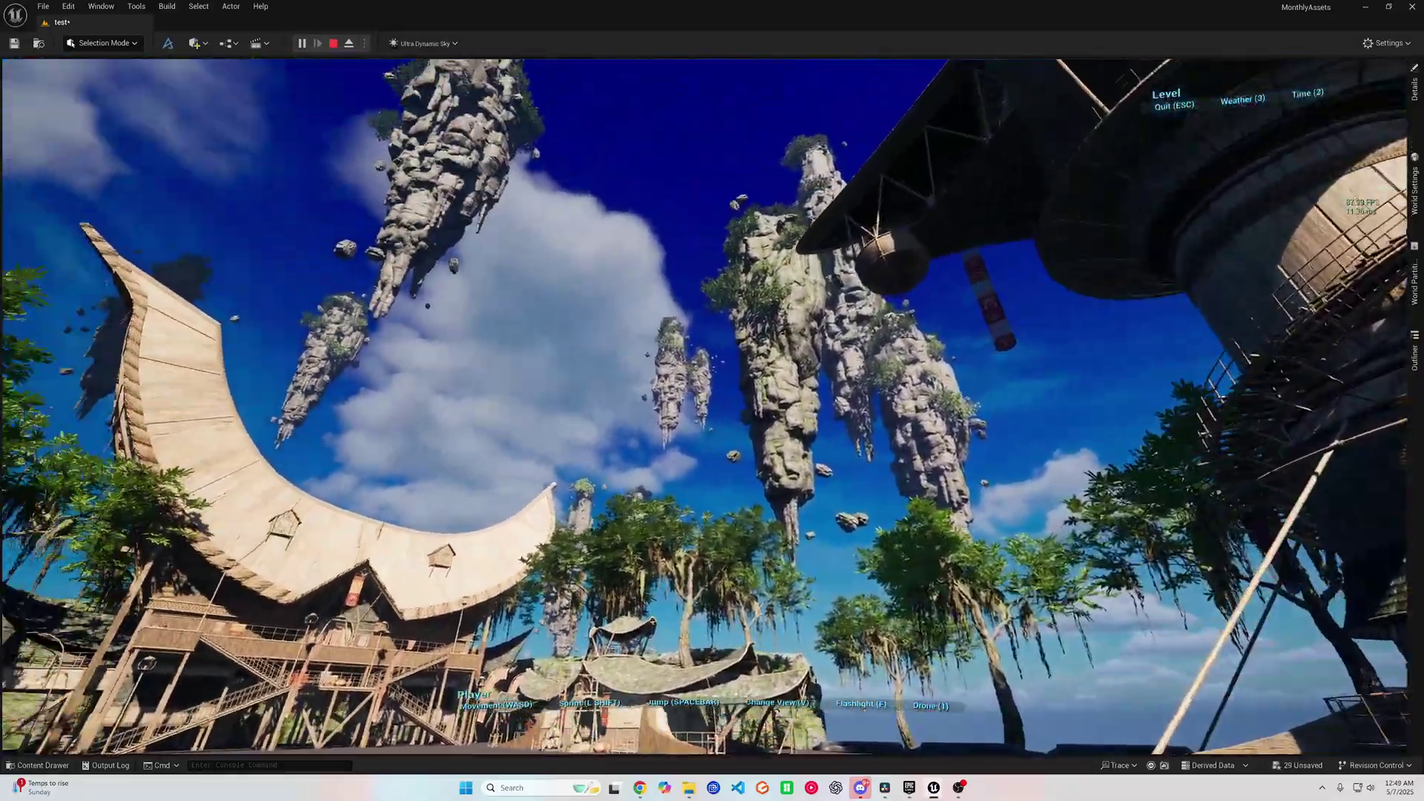
{"action": "key", "text": "w"}
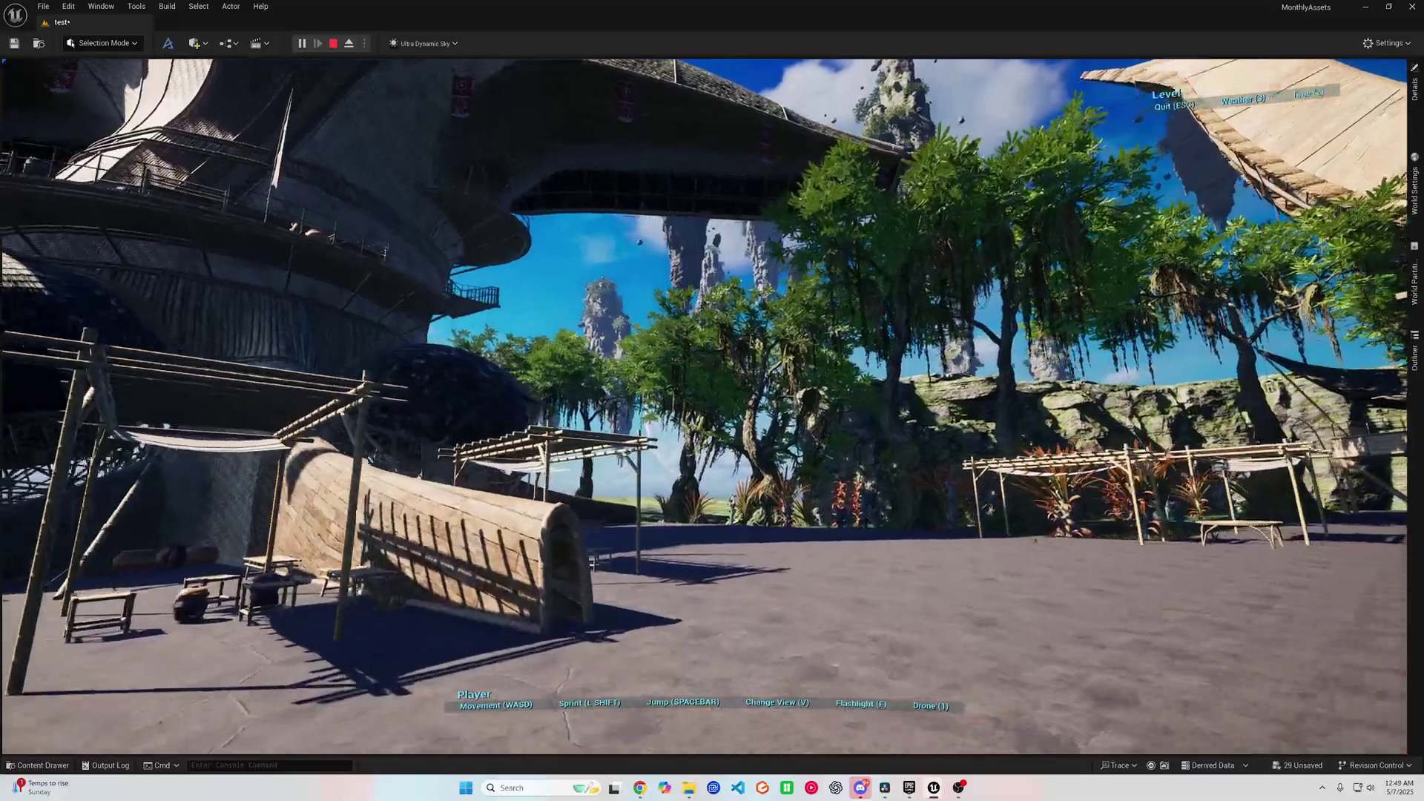
{"action": "key", "text": "w"}
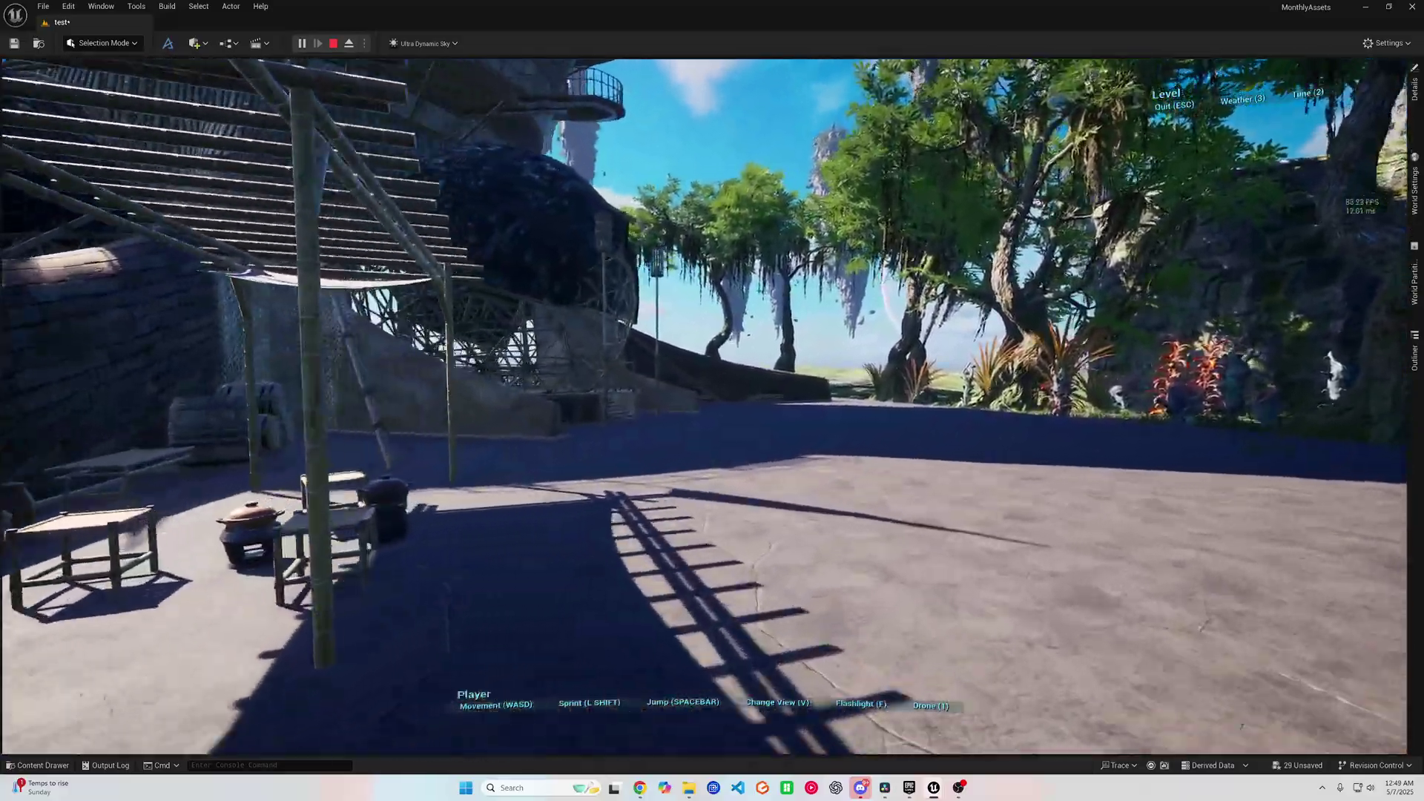
{"action": "key", "text": "w"}
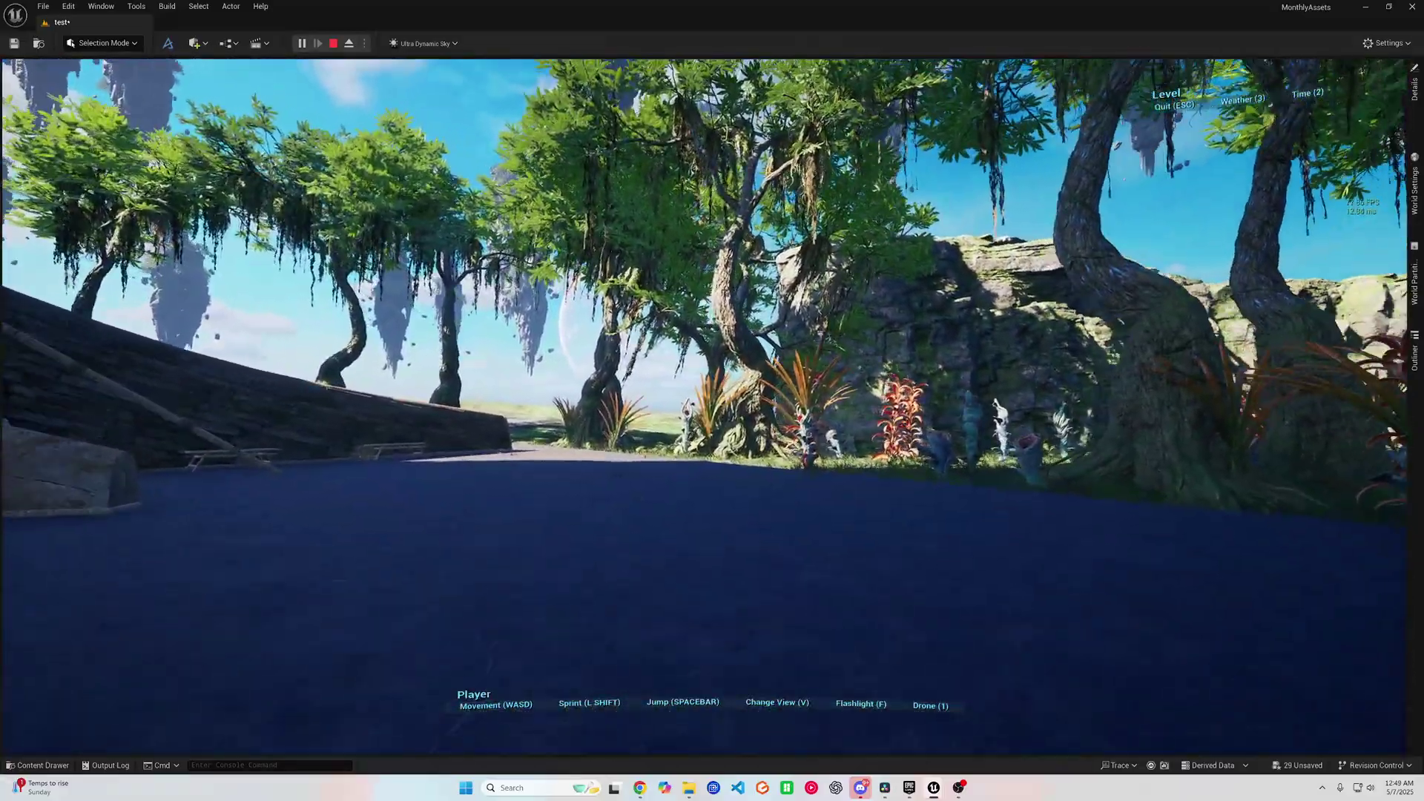
{"action": "key", "text": "w"}
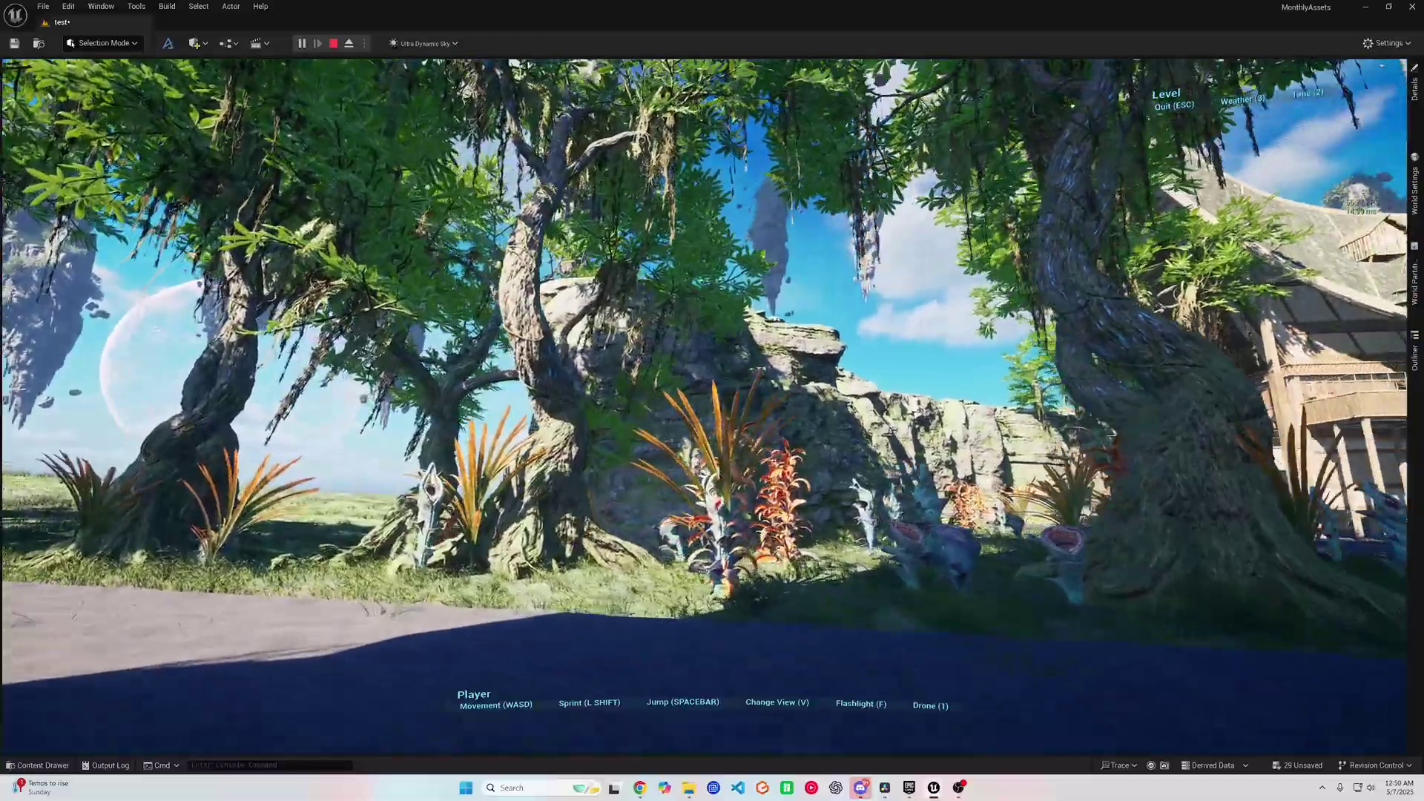
{"action": "key", "text": "v"}
{"action": "key", "text": "w"}
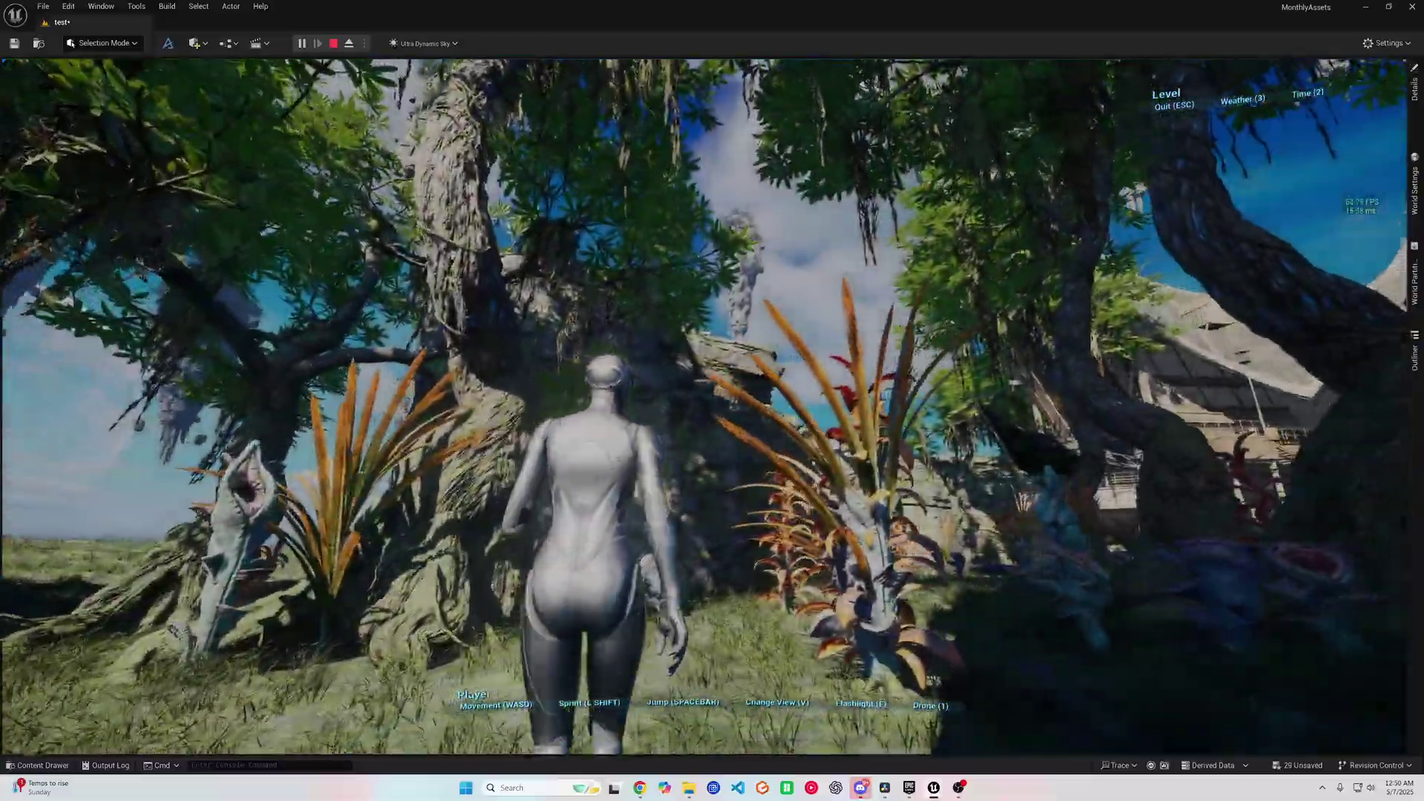
{"action": "key", "text": "w"}
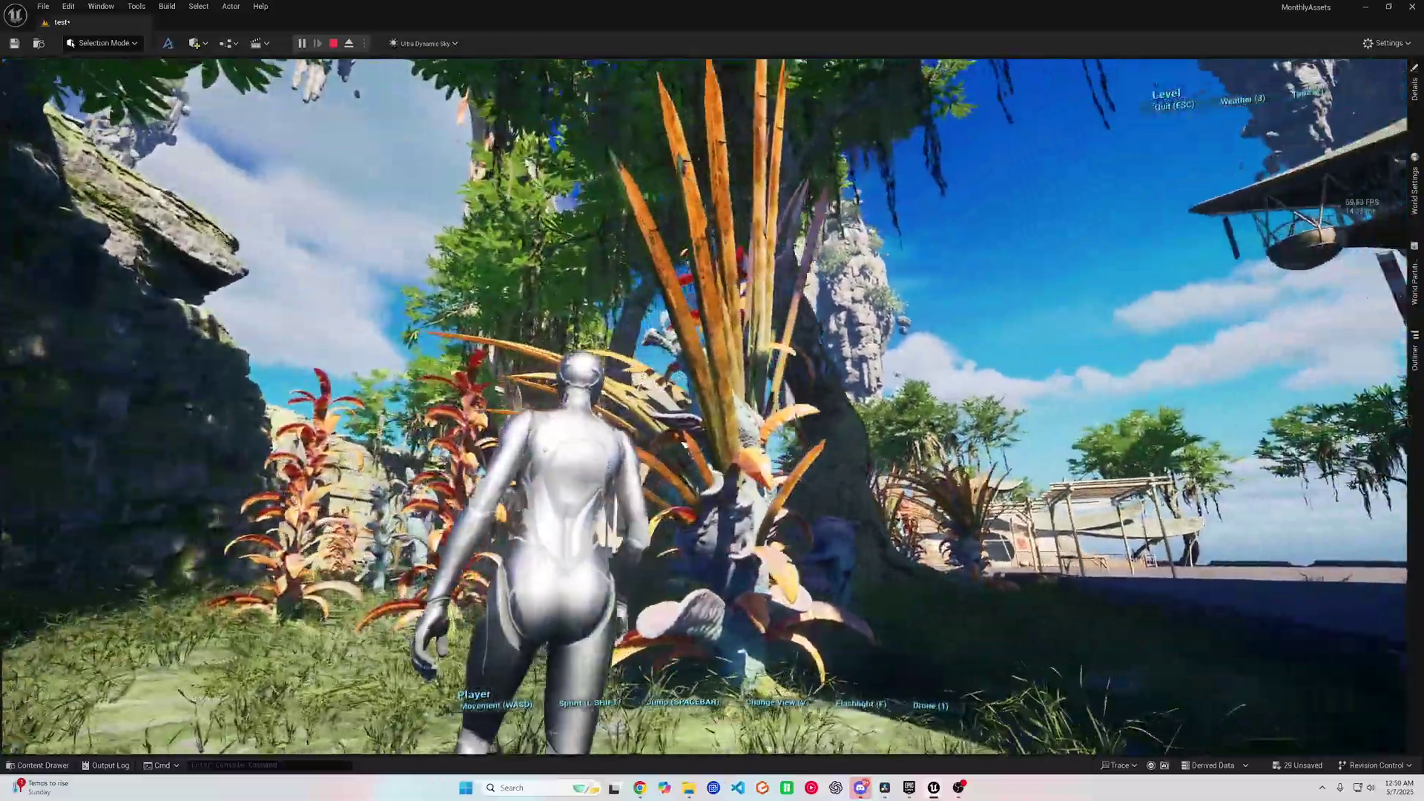
{"action": "key", "text": "w"}
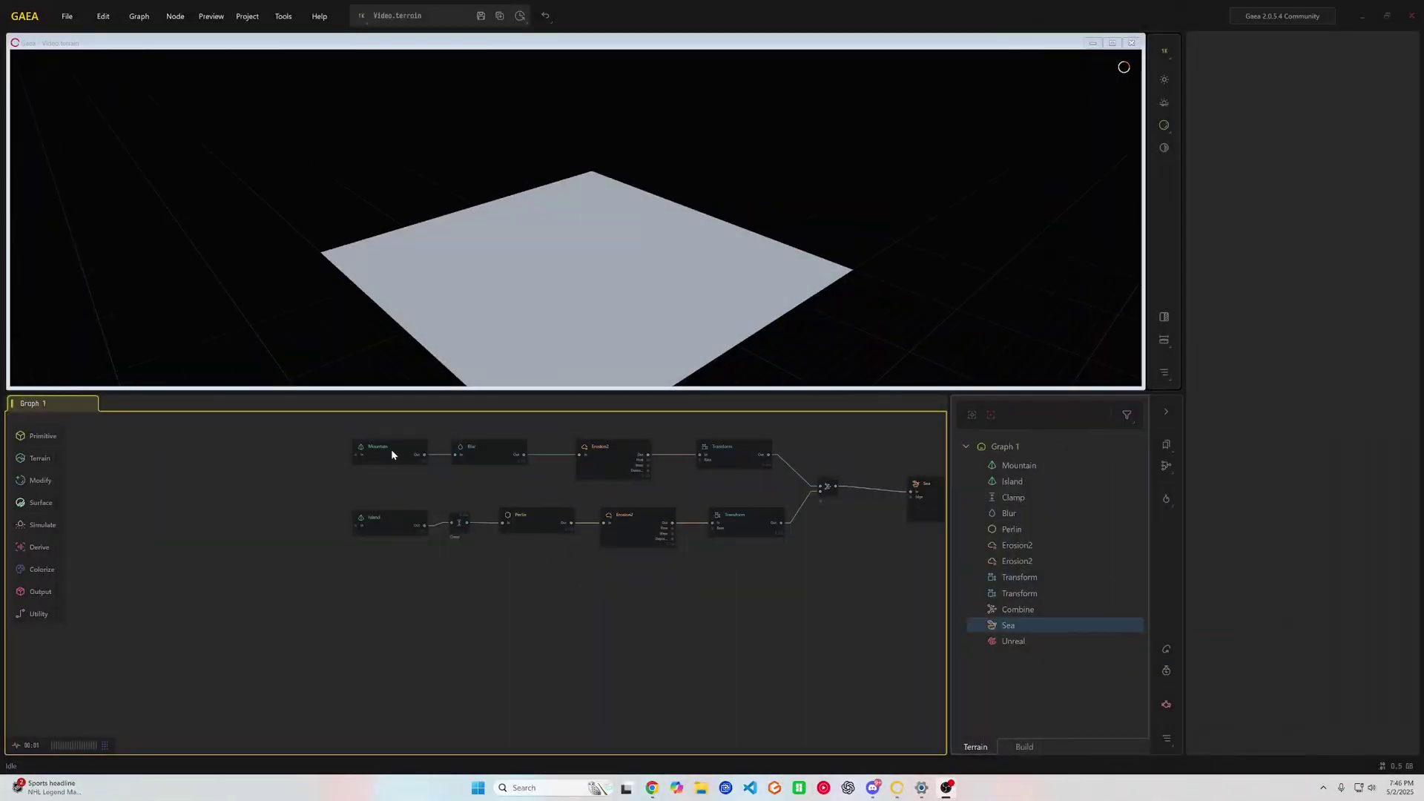
In Gaea, preview the Mountain node's terrain from a low angle and close up.
{"action": "left_click", "coordinate": [392, 453]}
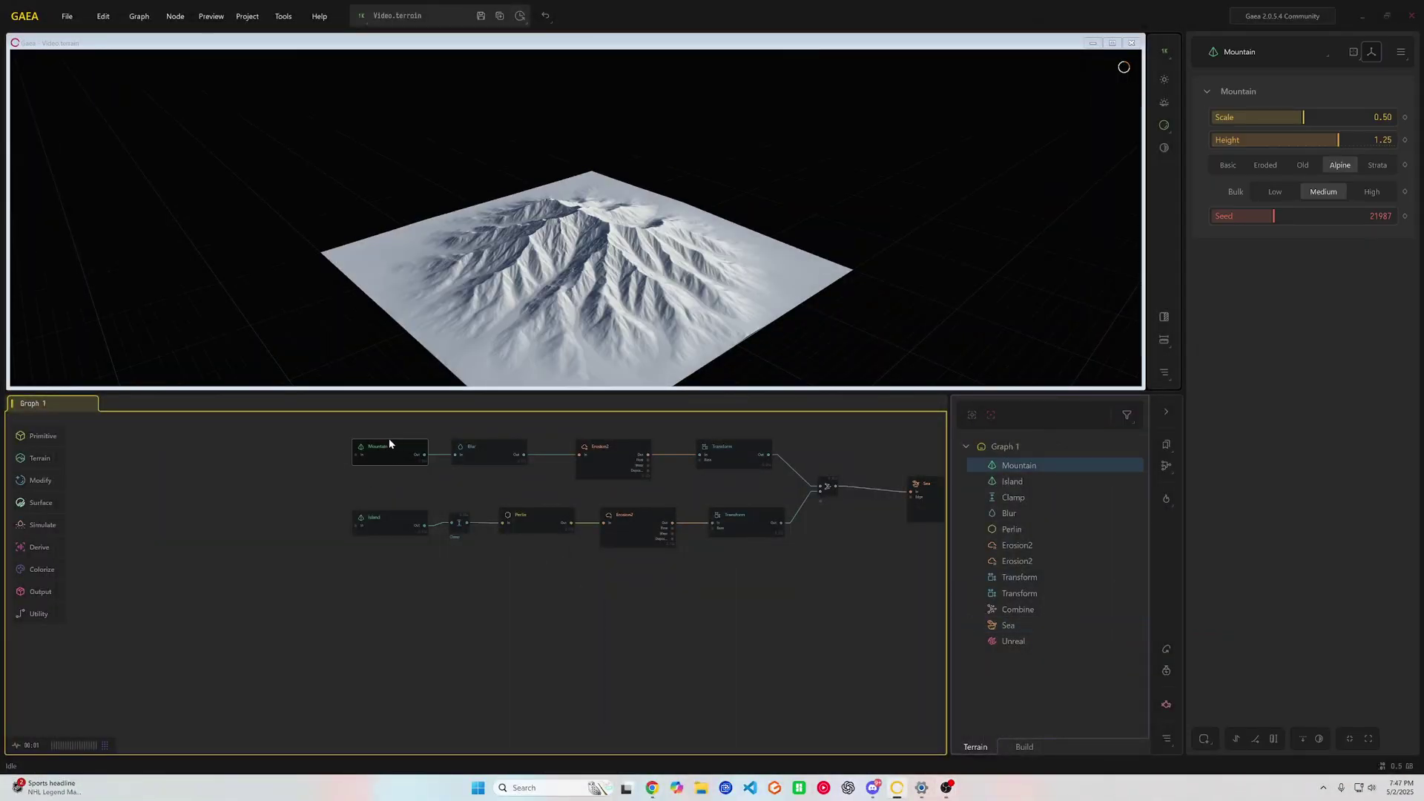
{"action": "left_click", "coordinate": [432, 377]}
{"action": "left_click_drag", "start_coordinate": [371, 288], "coordinate": [470, 254]}
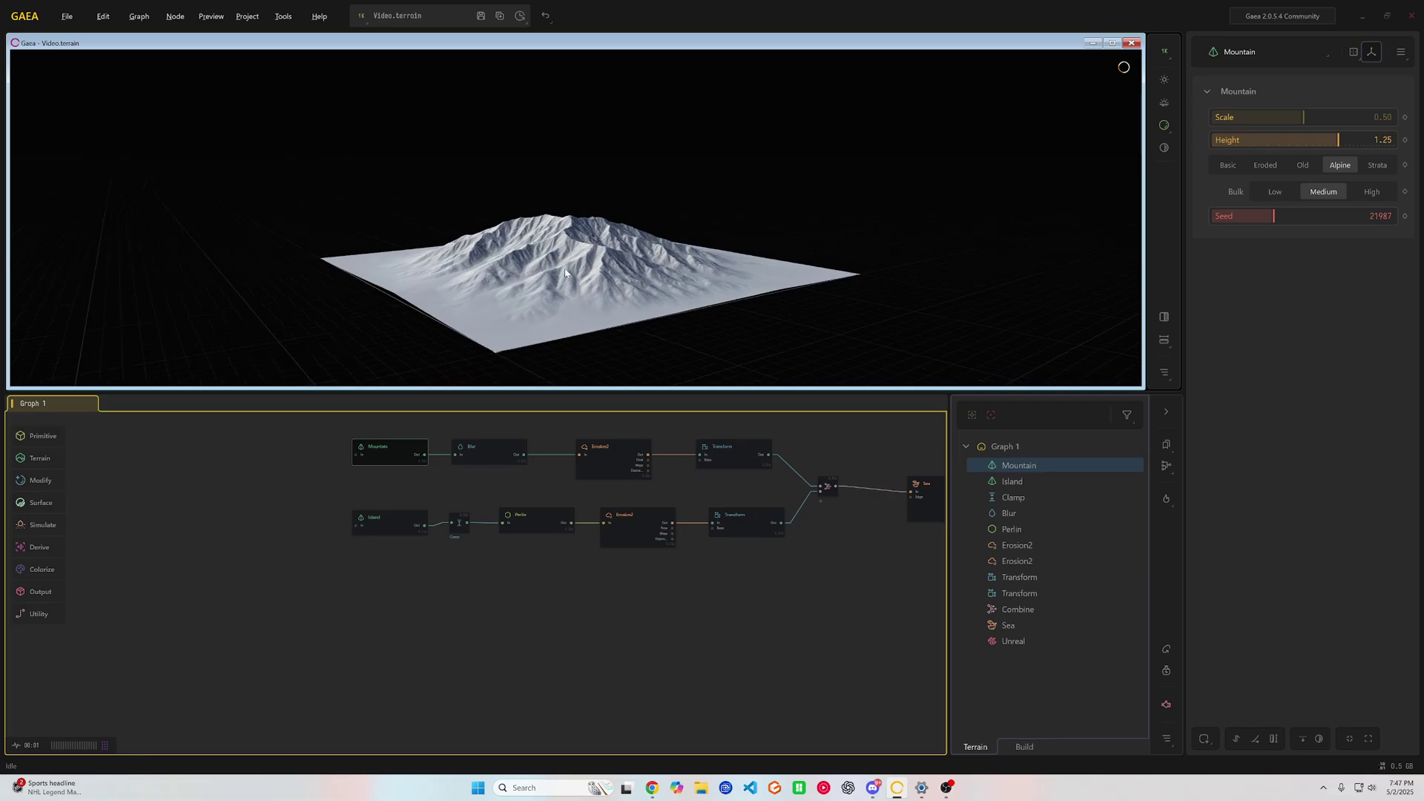
{"action": "scroll", "coordinate": [567, 273], "scroll_direction": "up", "scroll_amount": 3}
{"action": "scroll", "coordinate": [567, 273], "scroll_direction": "up", "scroll_amount": 2}
{"action": "left_click_drag", "start_coordinate": [567, 273], "coordinate": [533, 296]}
{"action": "scroll", "coordinate": [533, 294], "scroll_direction": "down", "scroll_amount": 2}
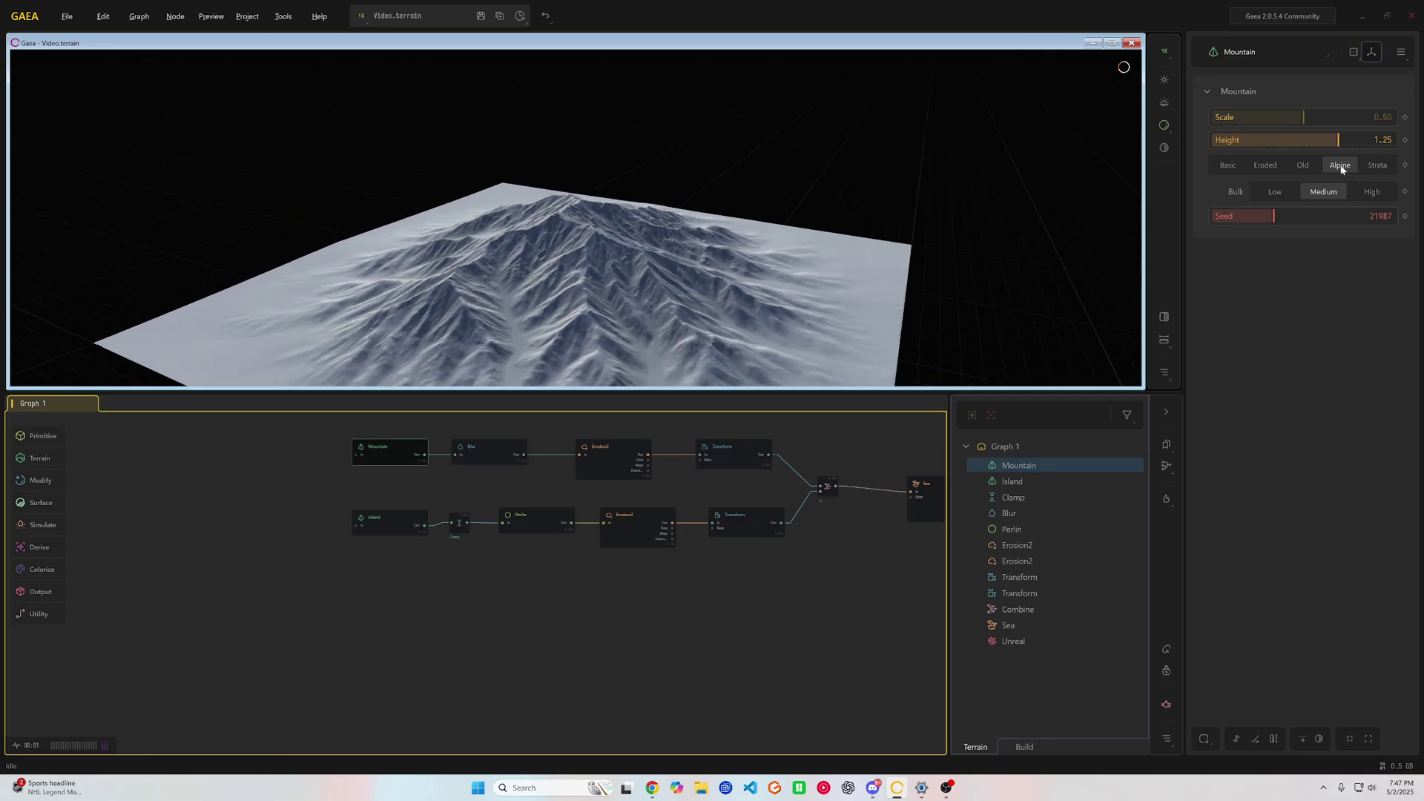
Try the Low, Medium and High bulk options on the Mountain node, ending on Low.
{"action": "left_click", "coordinate": [1275, 192]}
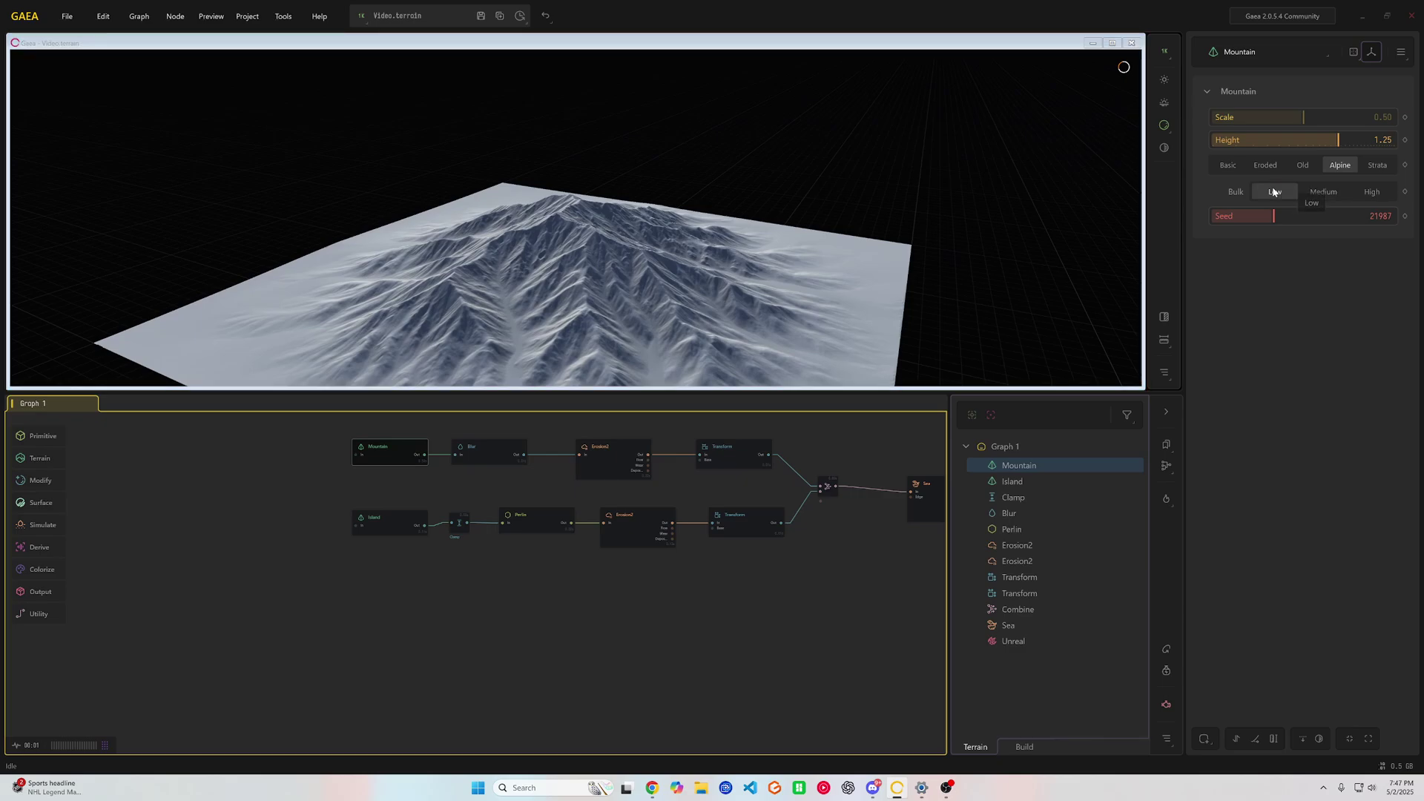
{"action": "left_click", "coordinate": [1313, 194]}
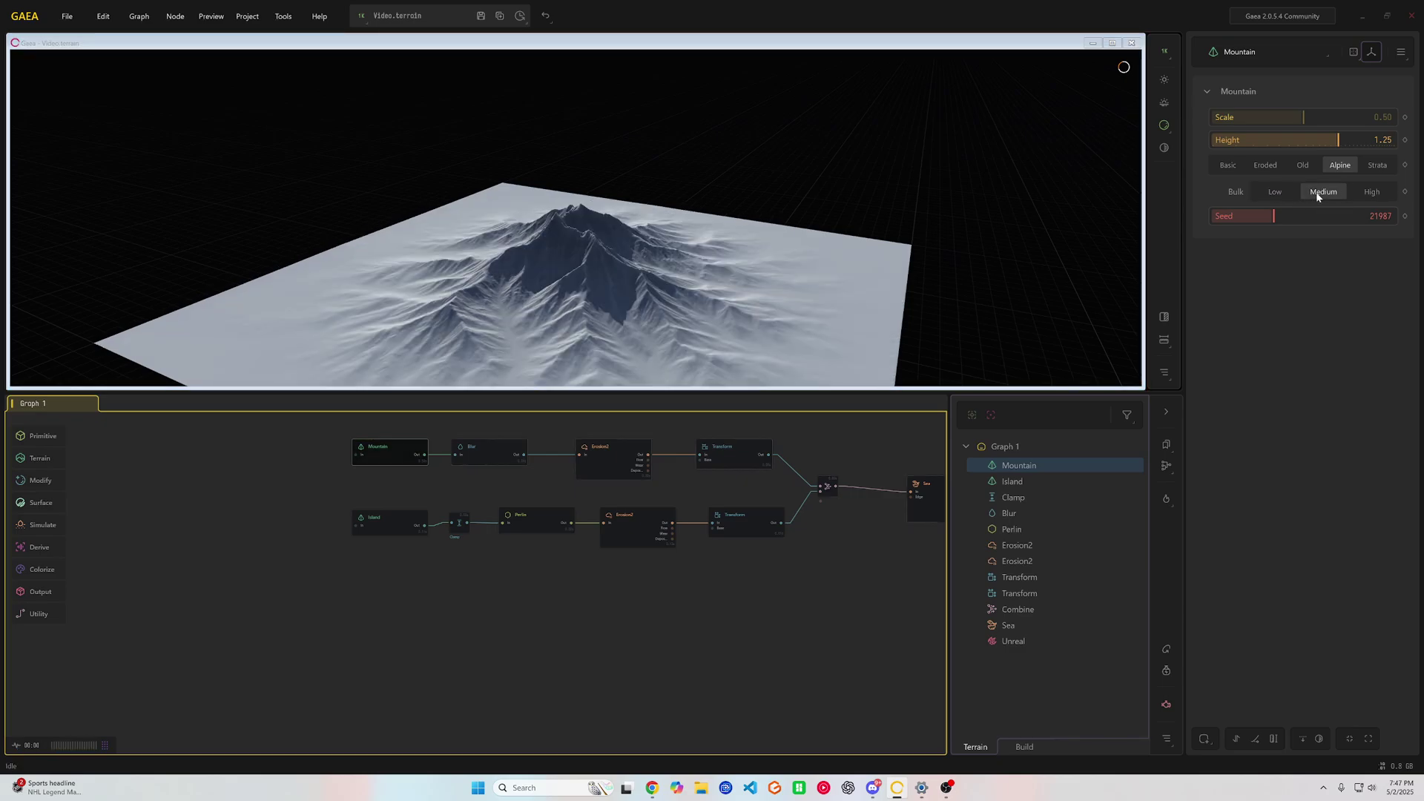
{"action": "left_click", "coordinate": [1366, 192]}
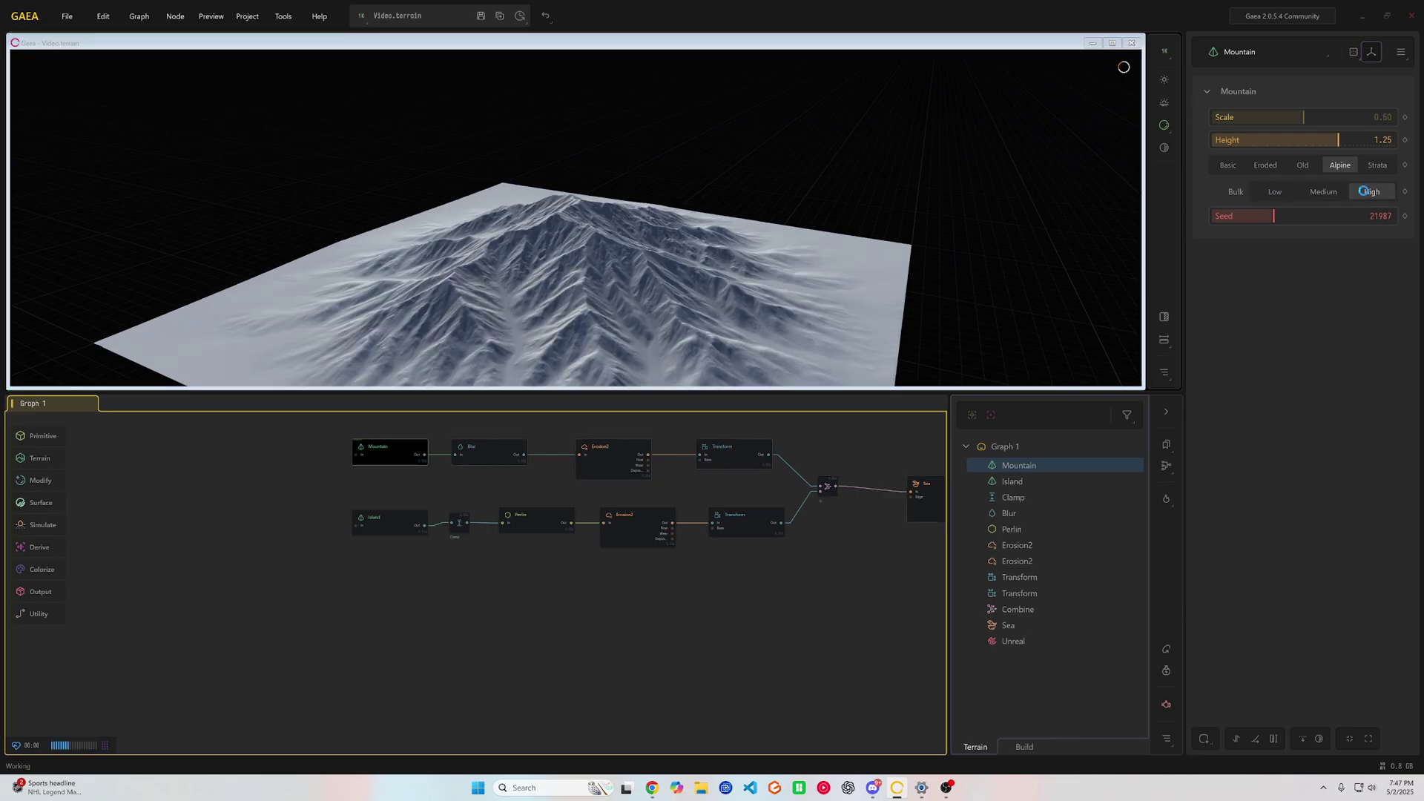
{"action": "left_click", "coordinate": [1275, 192]}
Try the Eroded, Basic and Old styles on the Mountain node, then restore Alpine style with Medium bulk.
{"action": "left_click", "coordinate": [1266, 166]}
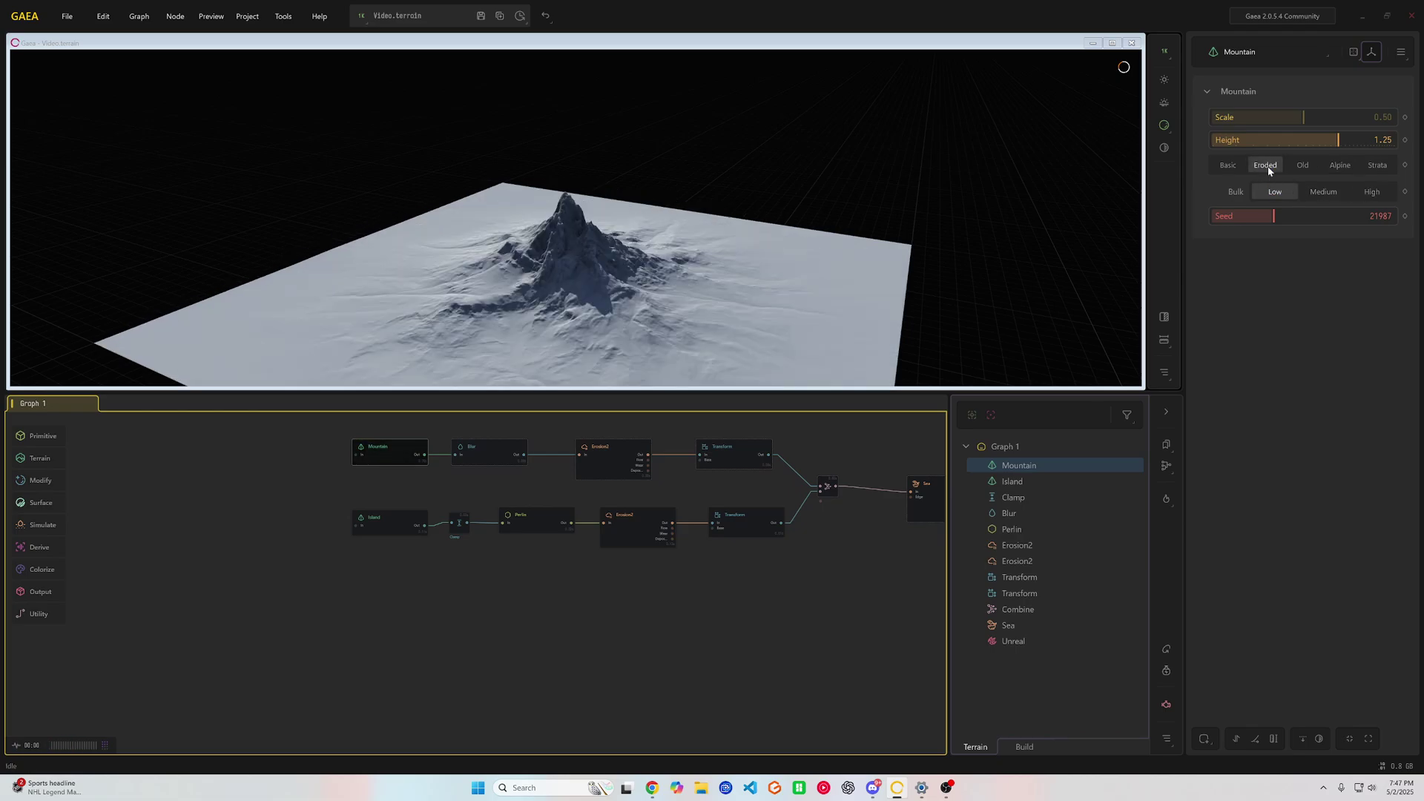
{"action": "left_click", "coordinate": [1229, 166]}
{"action": "left_click", "coordinate": [1304, 167]}
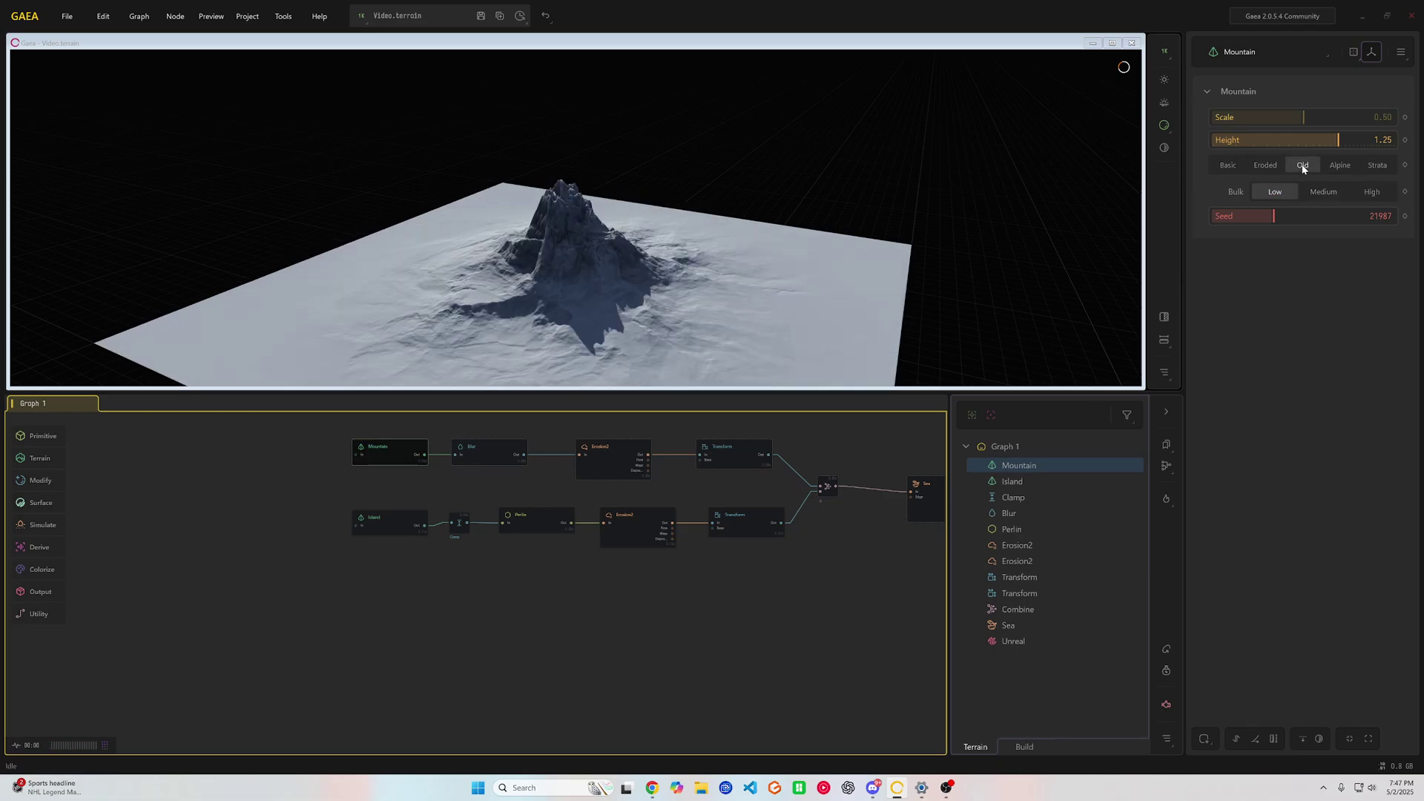
{"action": "left_click", "coordinate": [1340, 166]}
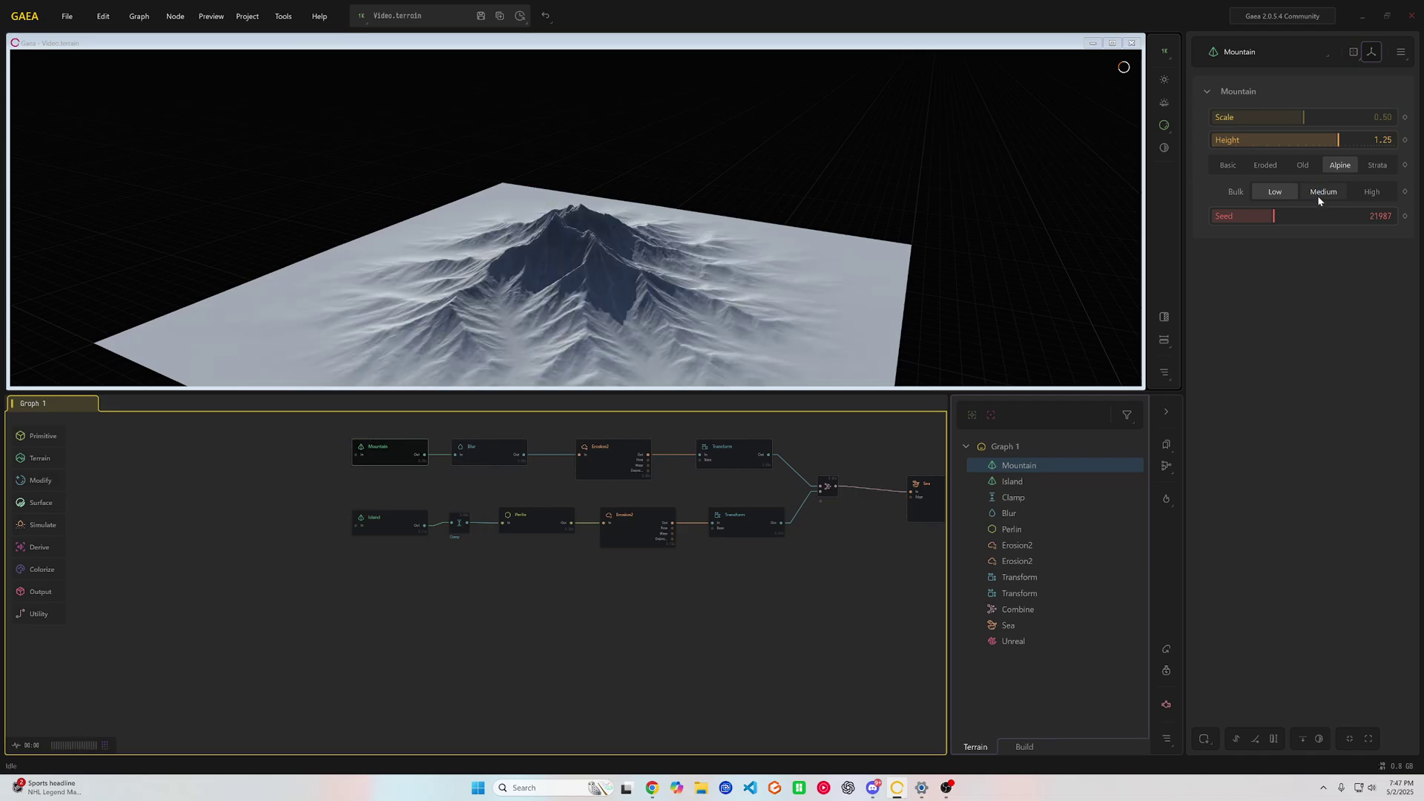
{"action": "left_click", "coordinate": [1320, 193]}
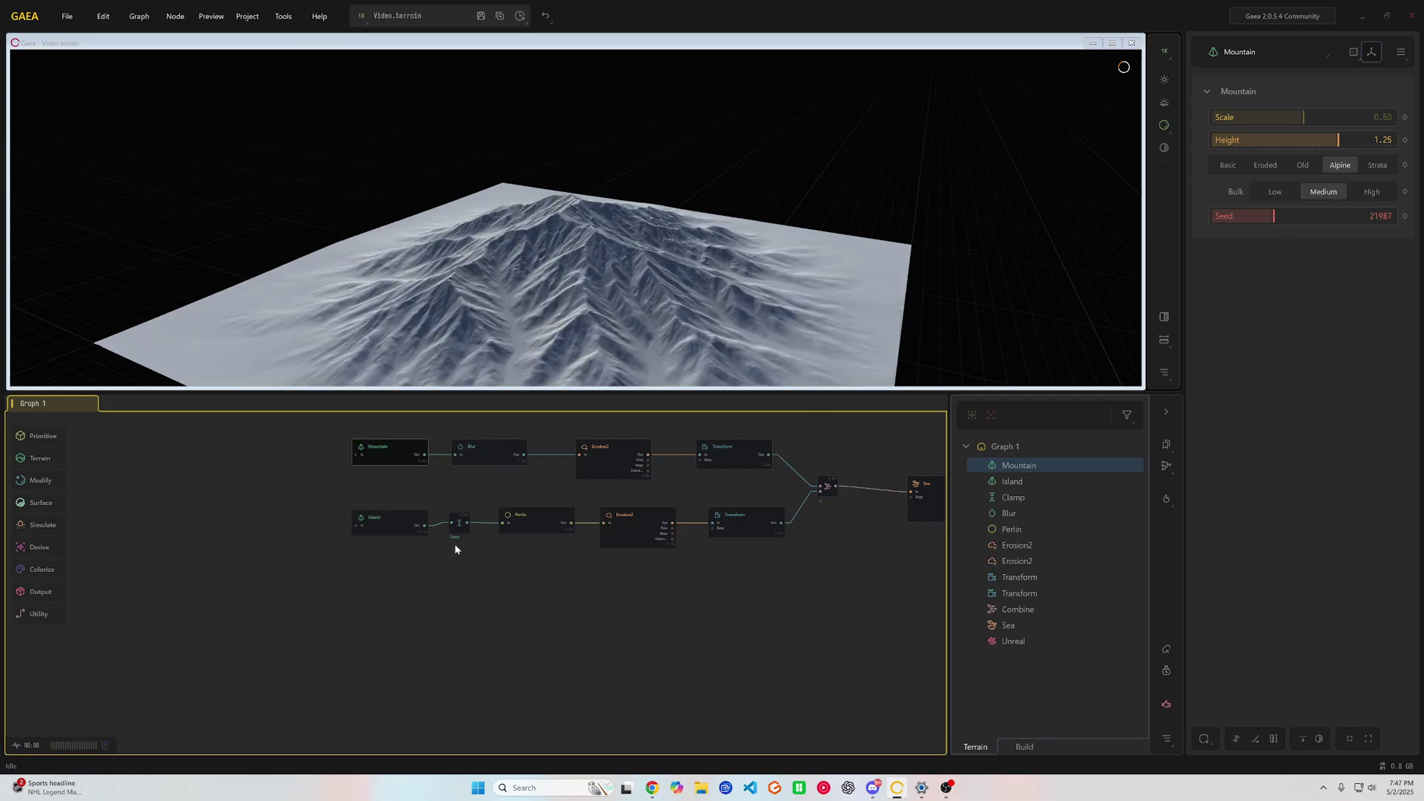
Preview the Island node's shape from above and the Clamp node's flattened result from the side.
{"action": "mouse_move", "coordinate": [456, 534]}
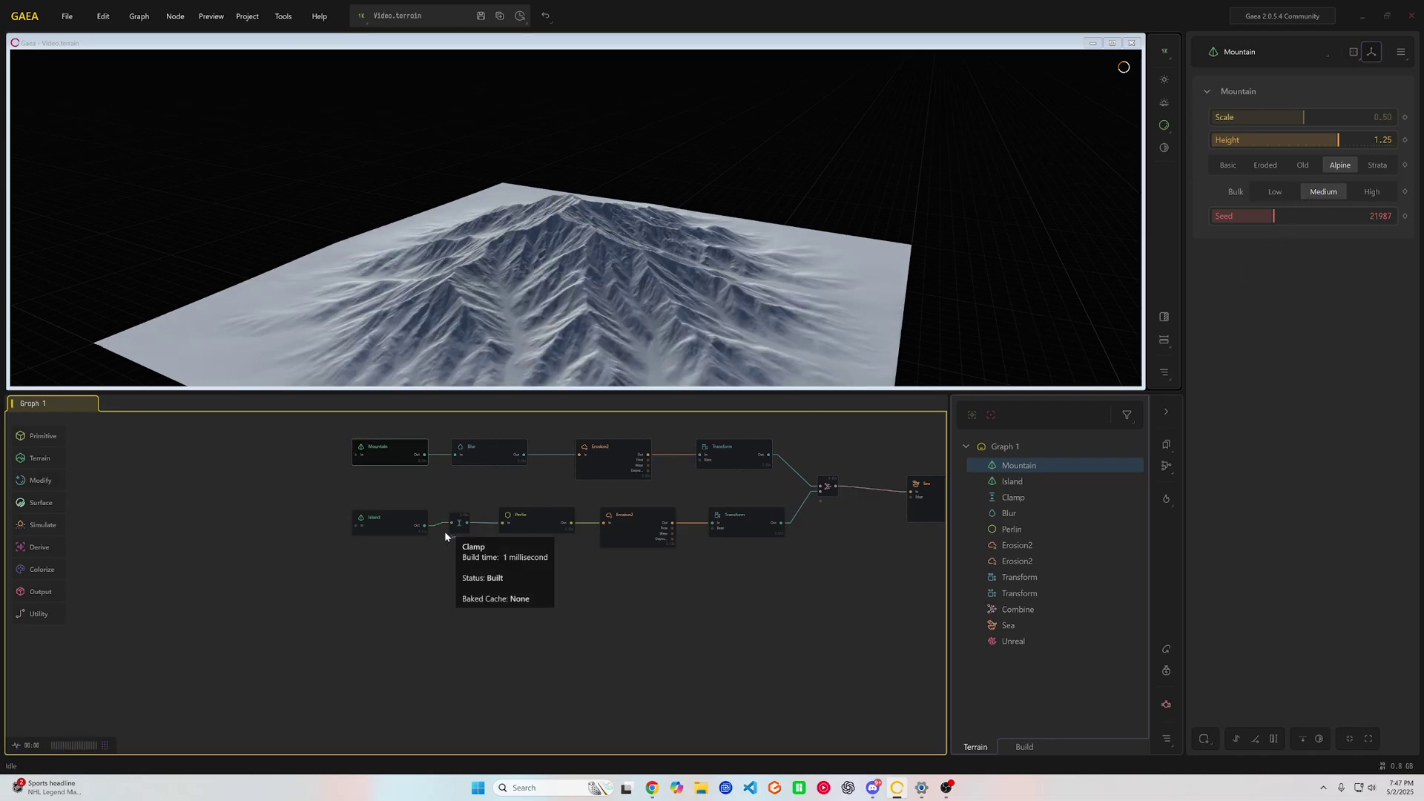
{"action": "left_click", "coordinate": [388, 523]}
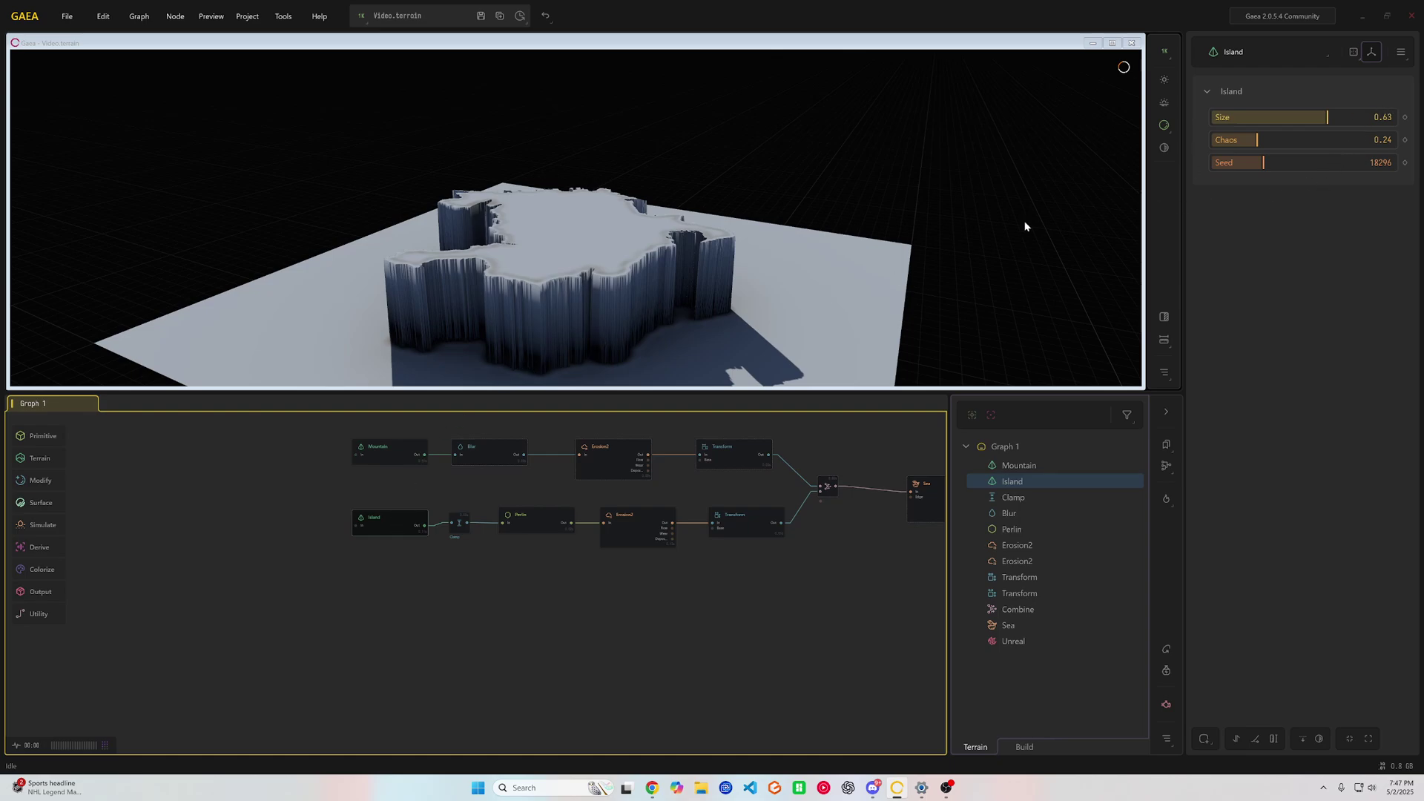
{"action": "left_click_drag", "start_coordinate": [657, 263], "coordinate": [664, 337]}
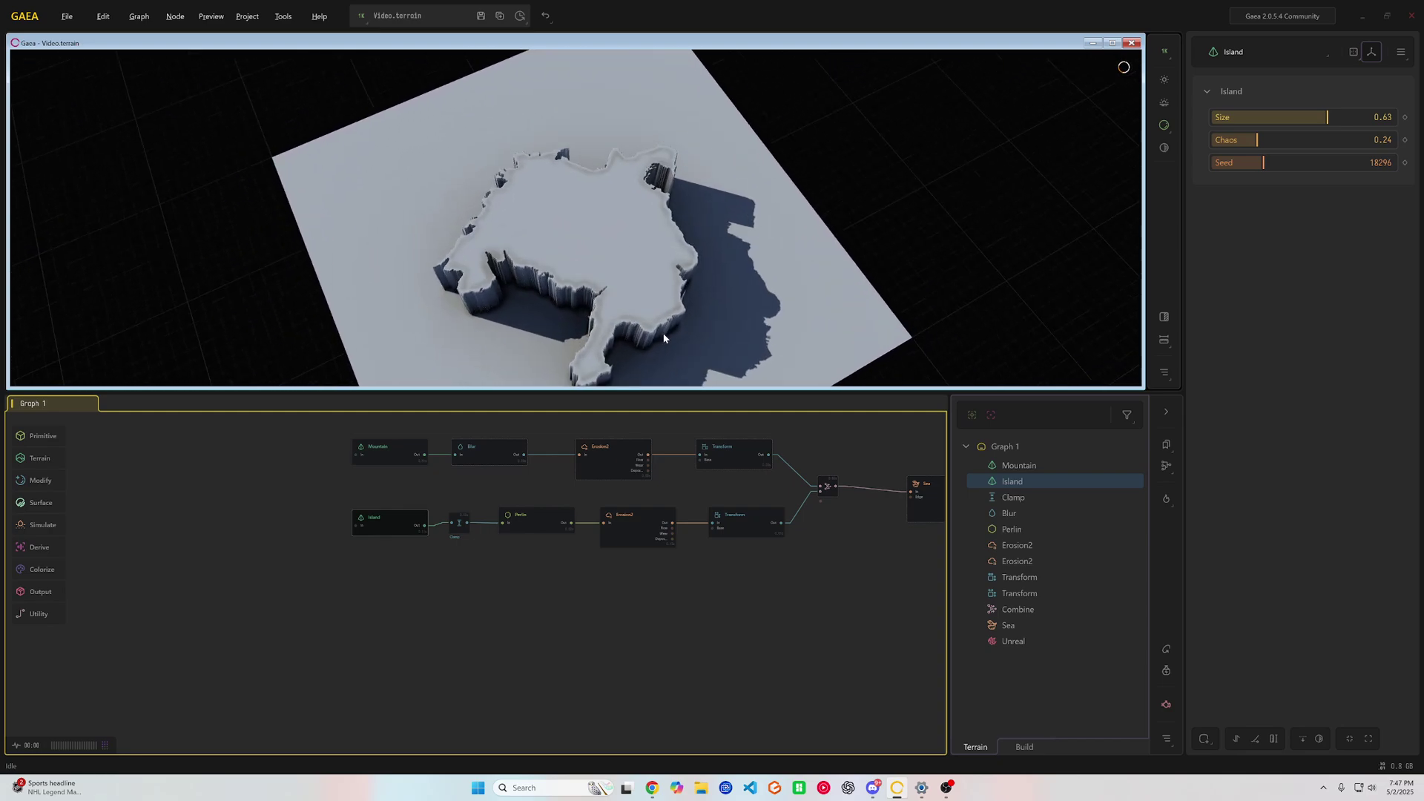
{"action": "left_click", "coordinate": [458, 525]}
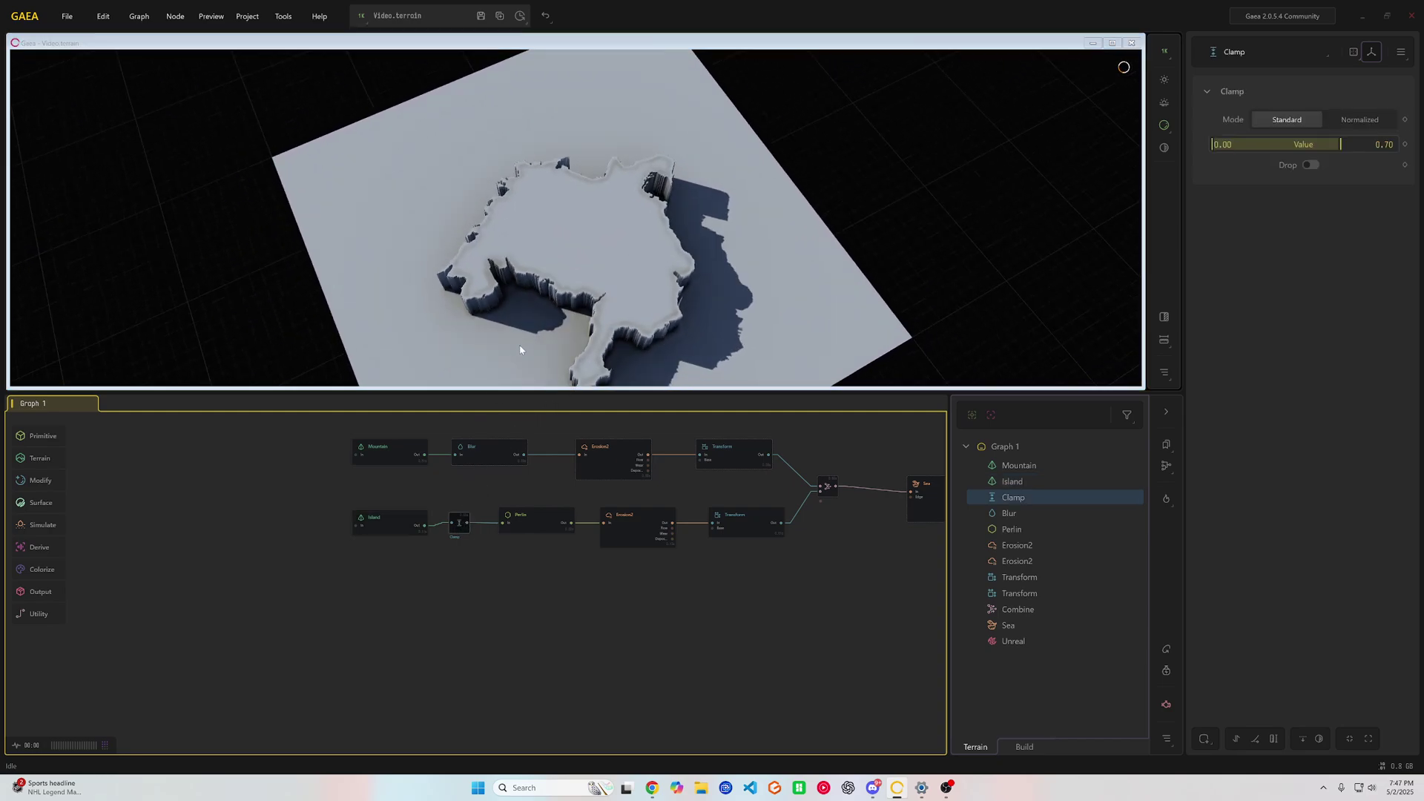
{"action": "left_click_drag", "start_coordinate": [542, 293], "coordinate": [633, 234]}
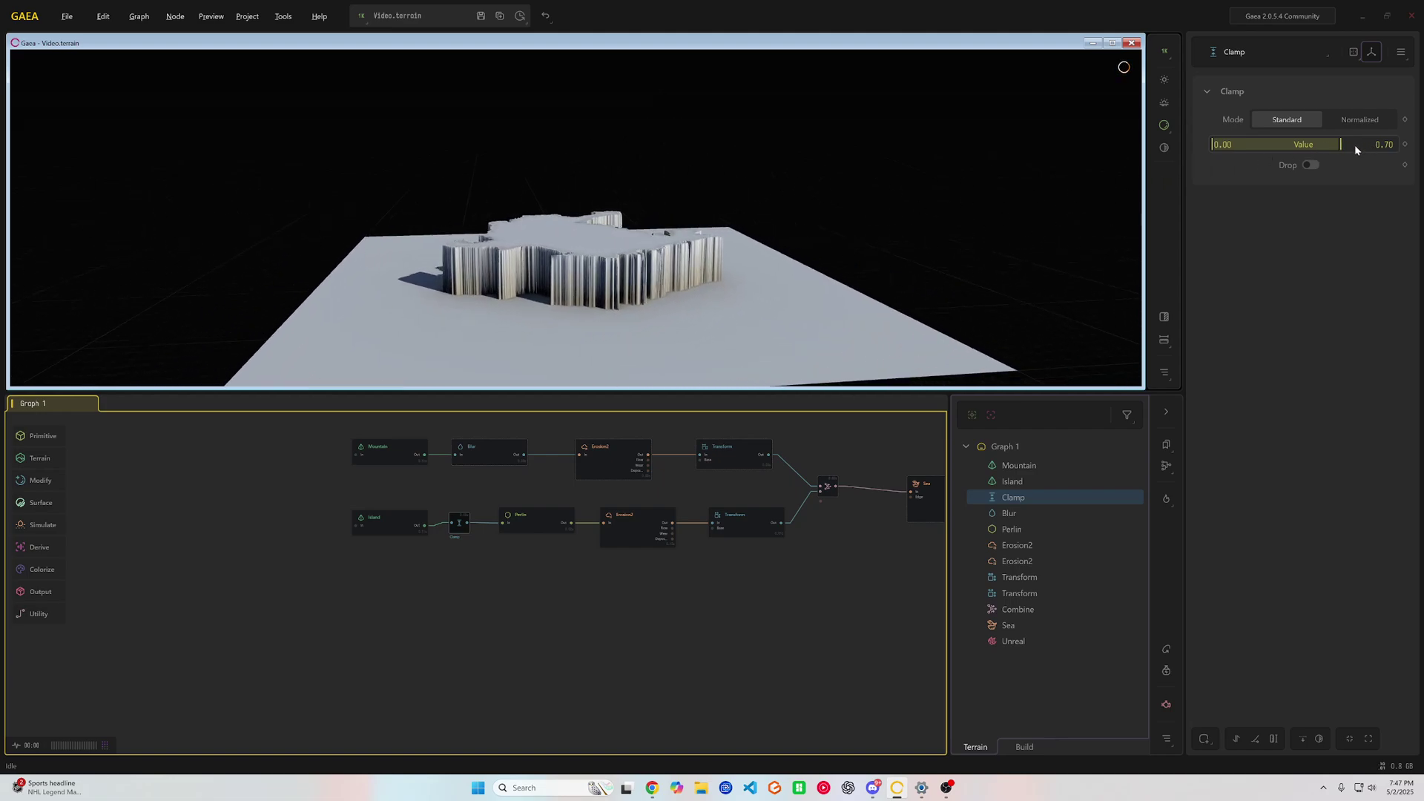
{"action": "right_click", "coordinate": [534, 529]}
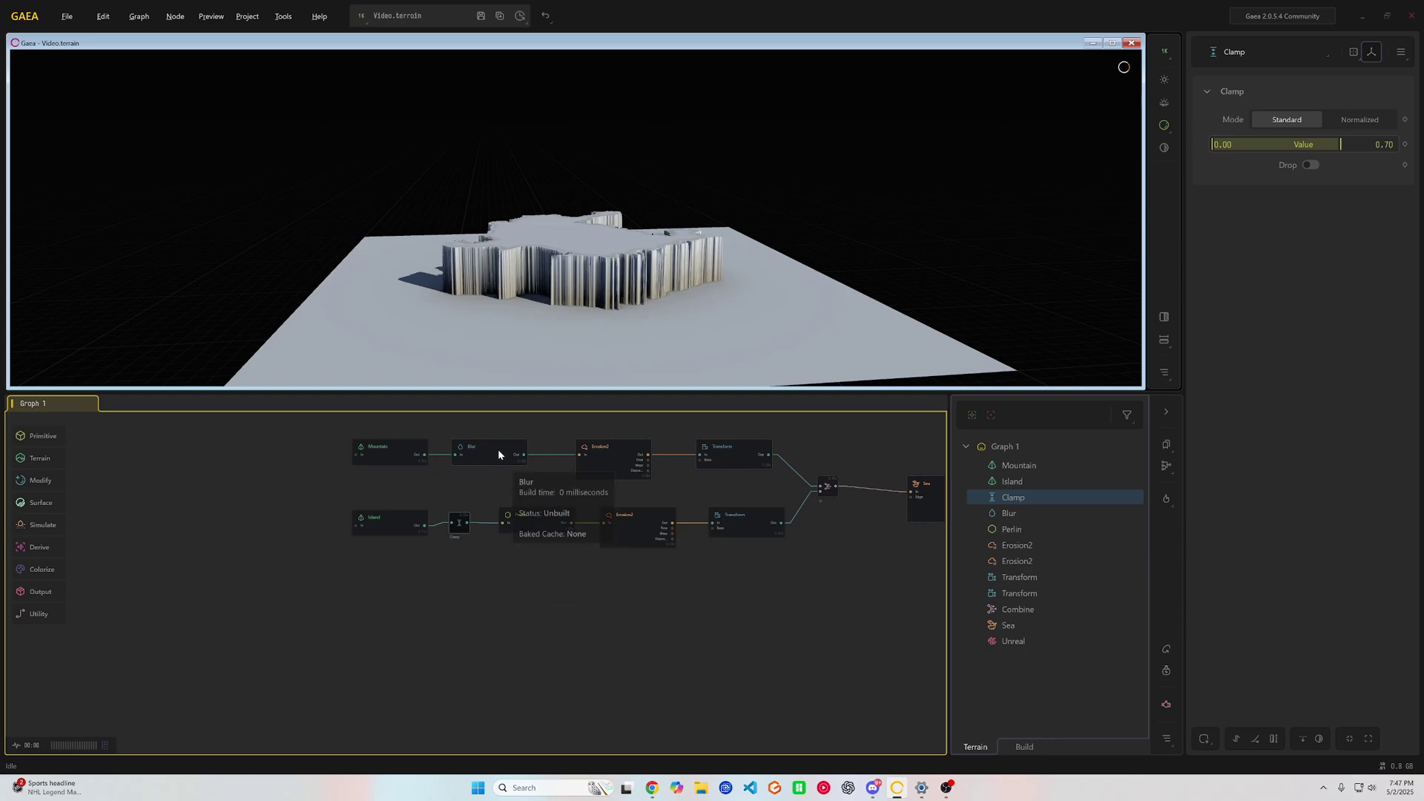
Preview the Blur node's terrain and compare it with the unblurred Mountain node.
{"action": "left_click", "coordinate": [499, 452]}
{"action": "left_click_drag", "start_coordinate": [530, 353], "coordinate": [555, 370]}
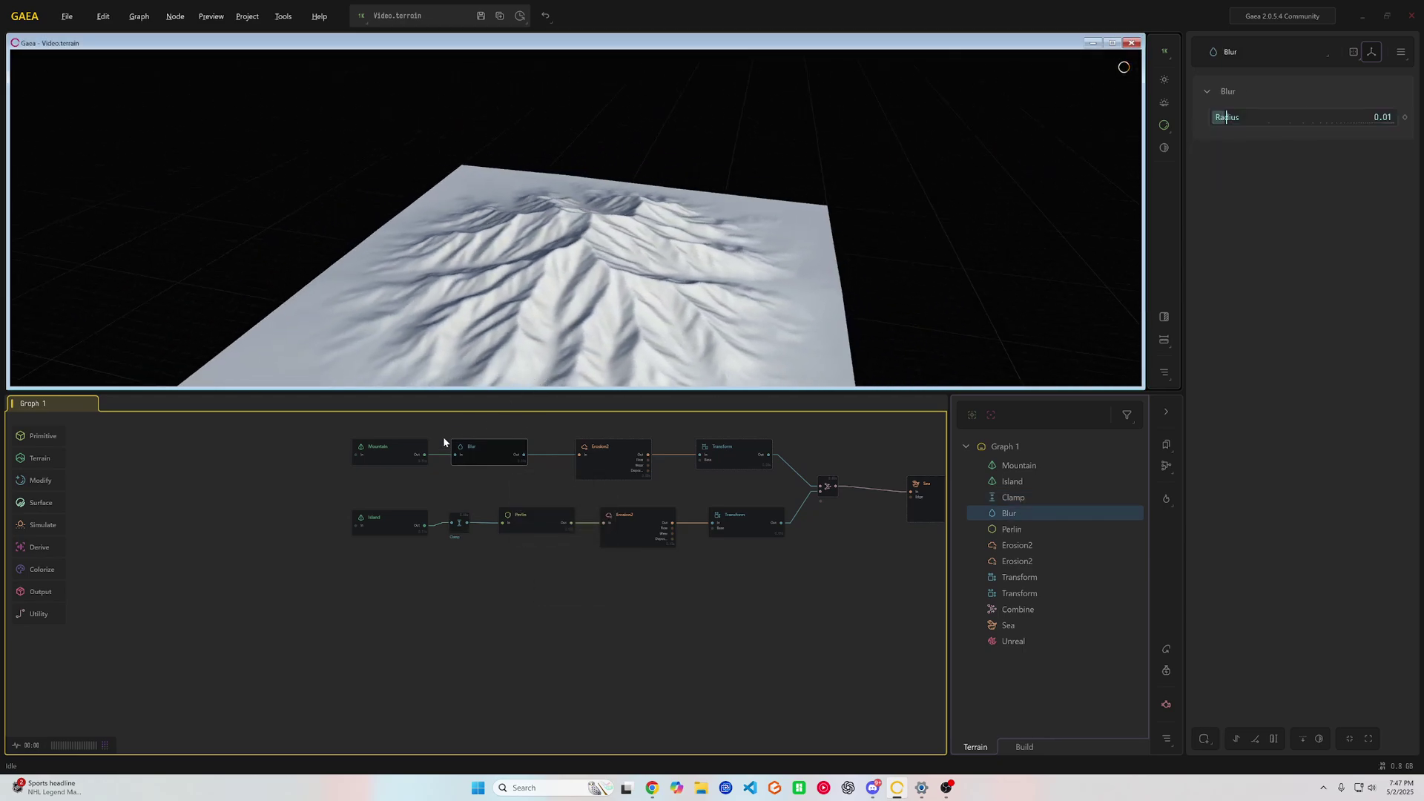
{"action": "left_click", "coordinate": [393, 455]}
{"action": "left_click", "coordinate": [471, 453]}
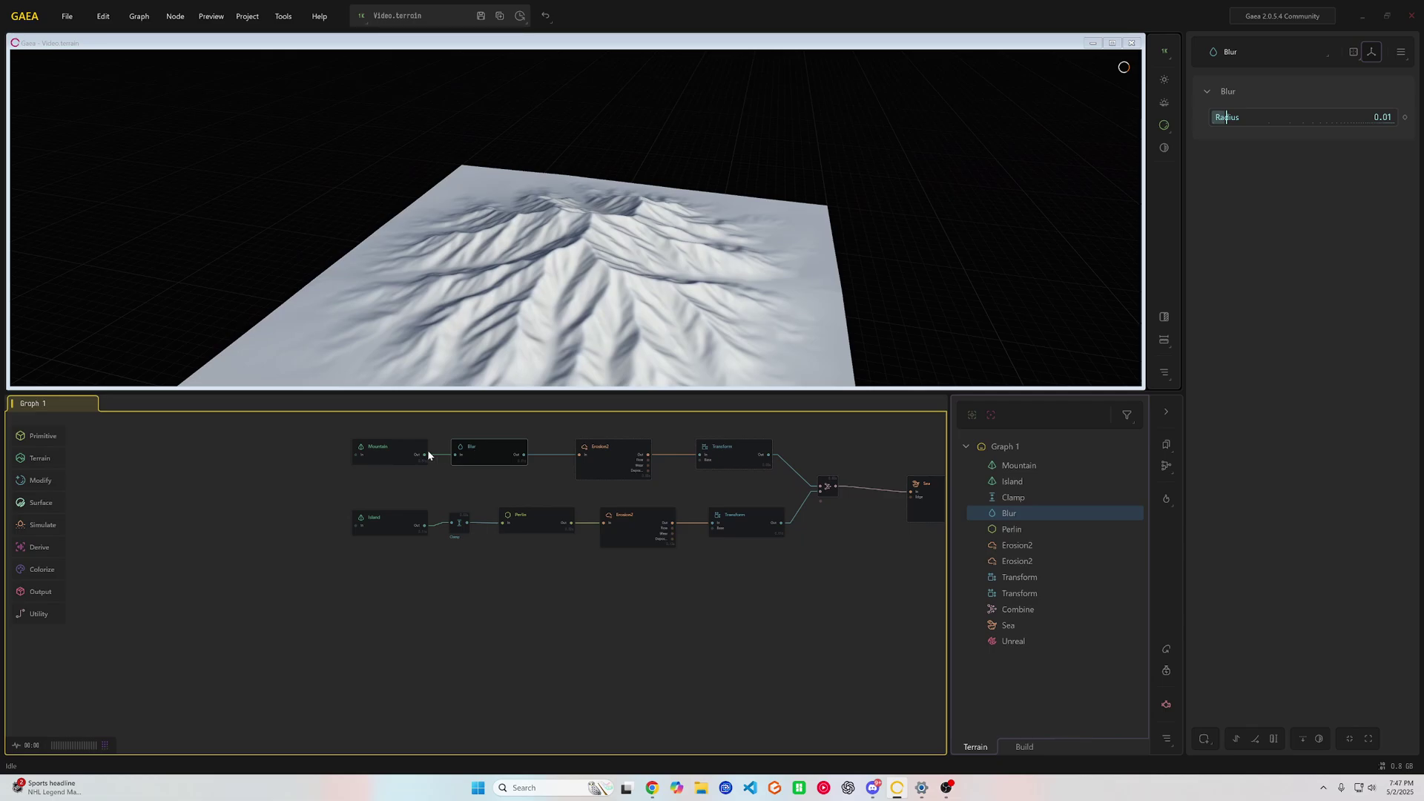
{"action": "left_click", "coordinate": [394, 458]}
{"action": "left_click", "coordinate": [476, 457]}
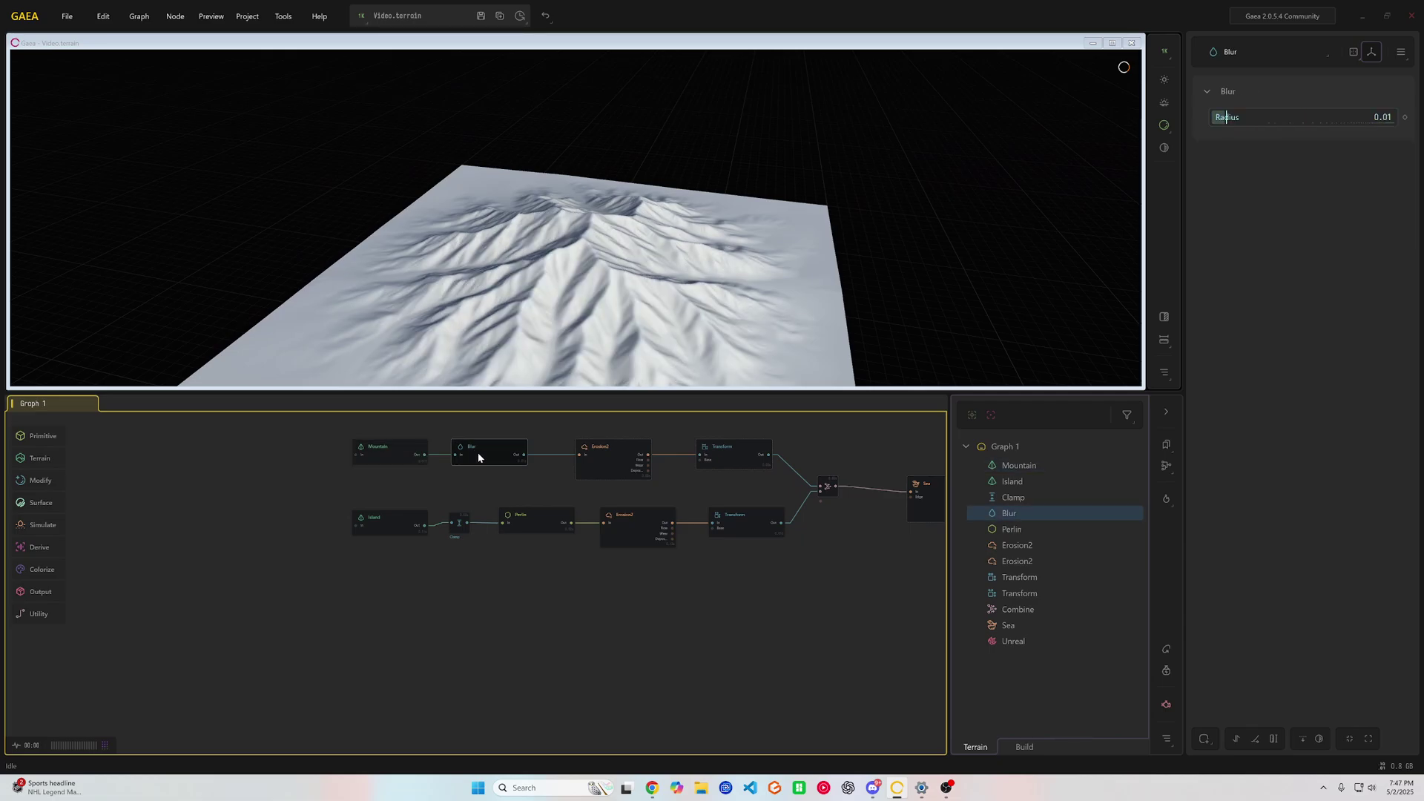
Compare the mountain branch's Erosion2 result with the Blur node's terrain and review the erosion parameters.
{"action": "left_click", "coordinate": [603, 457]}
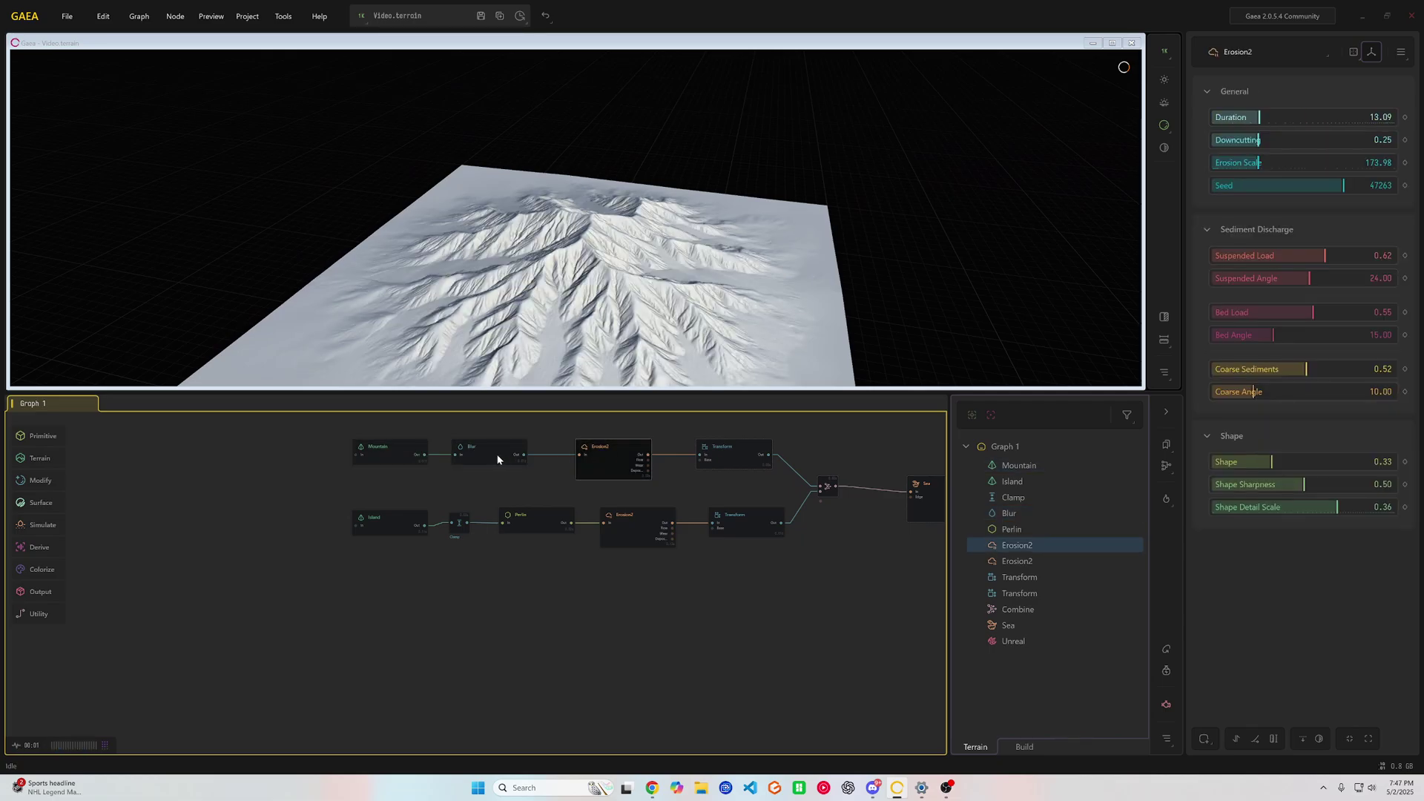
{"action": "left_click", "coordinate": [498, 454]}
{"action": "left_click", "coordinate": [586, 460]}
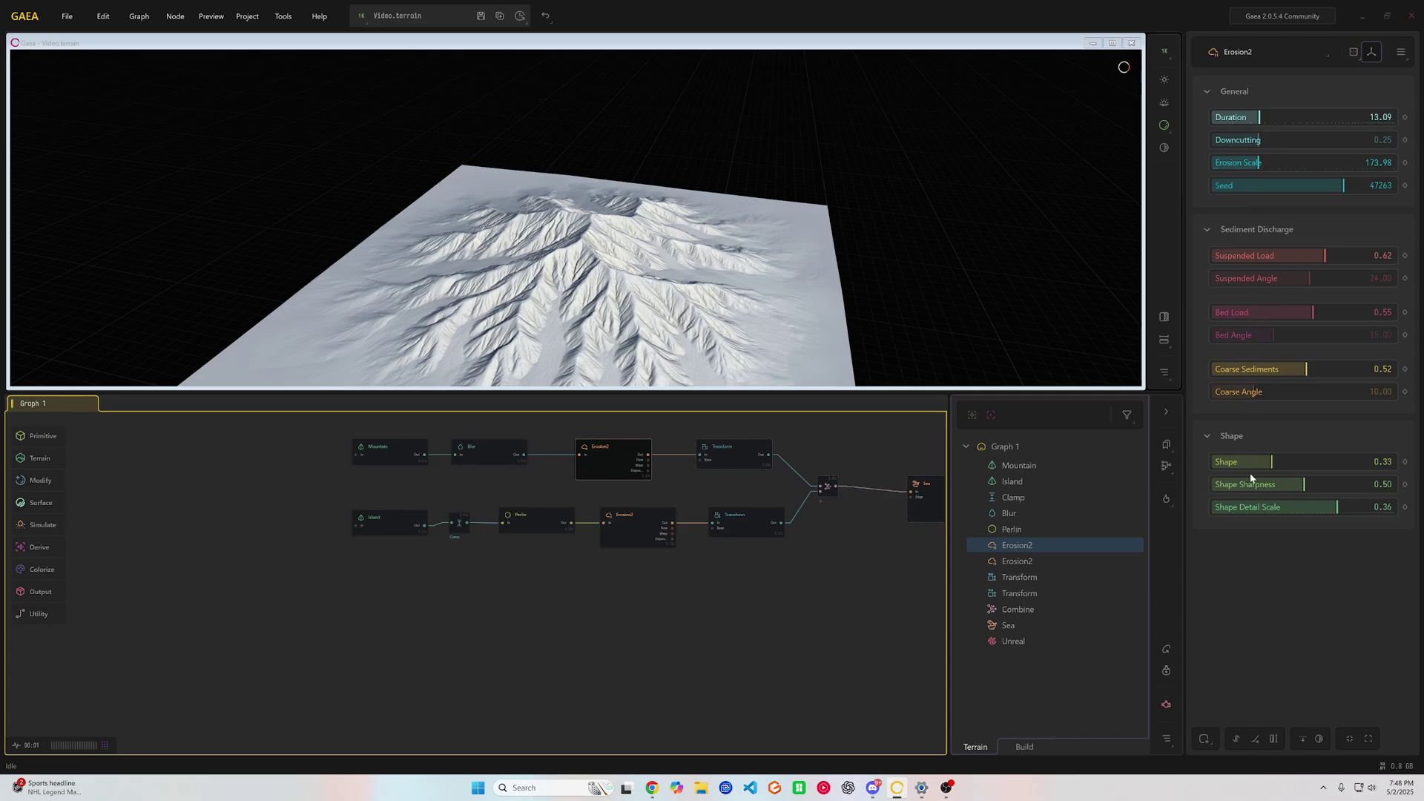
Inspect the mountain branch's Transform node from several angles and set its Offset X to 0.27.
{"action": "left_click", "coordinate": [744, 464]}
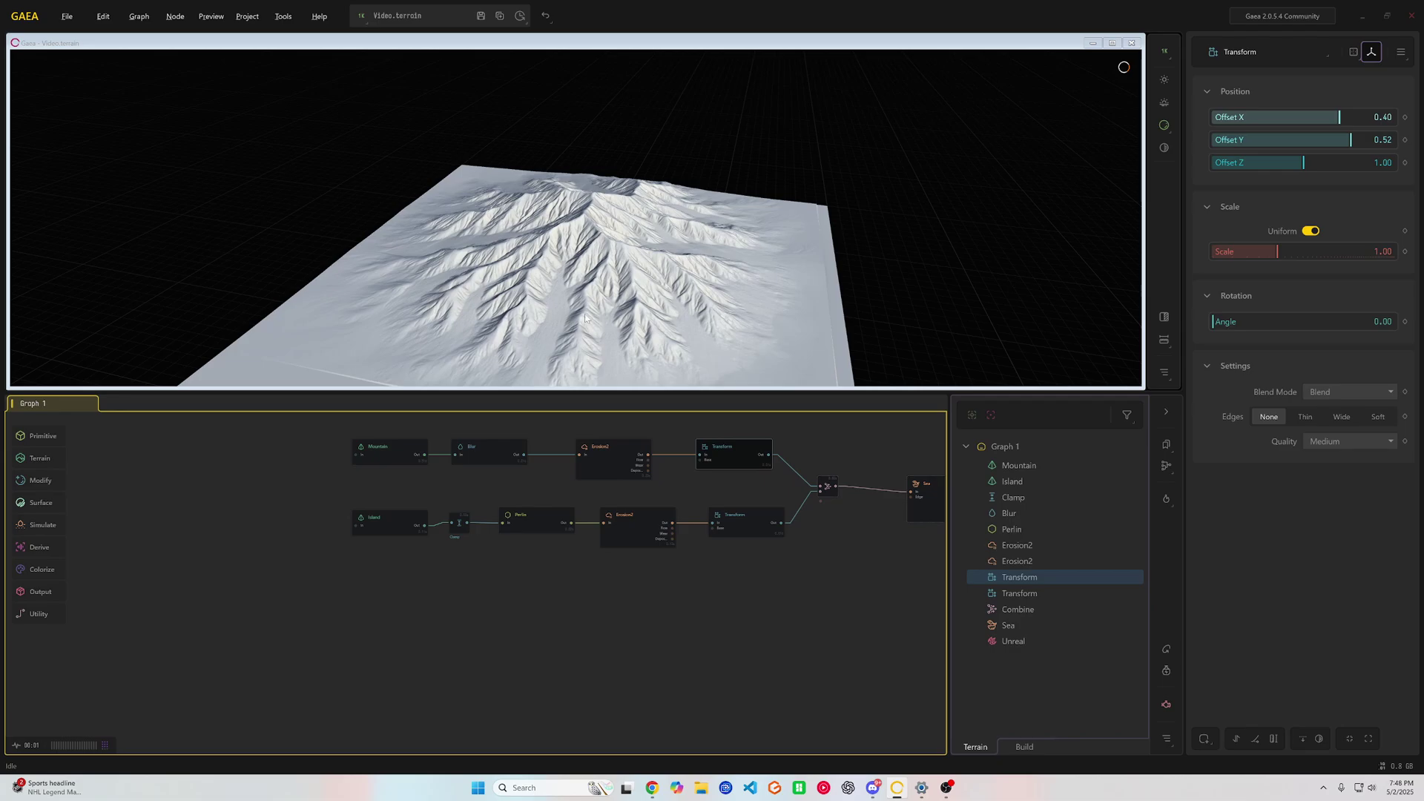
{"action": "left_click_drag", "start_coordinate": [585, 318], "coordinate": [614, 327]}
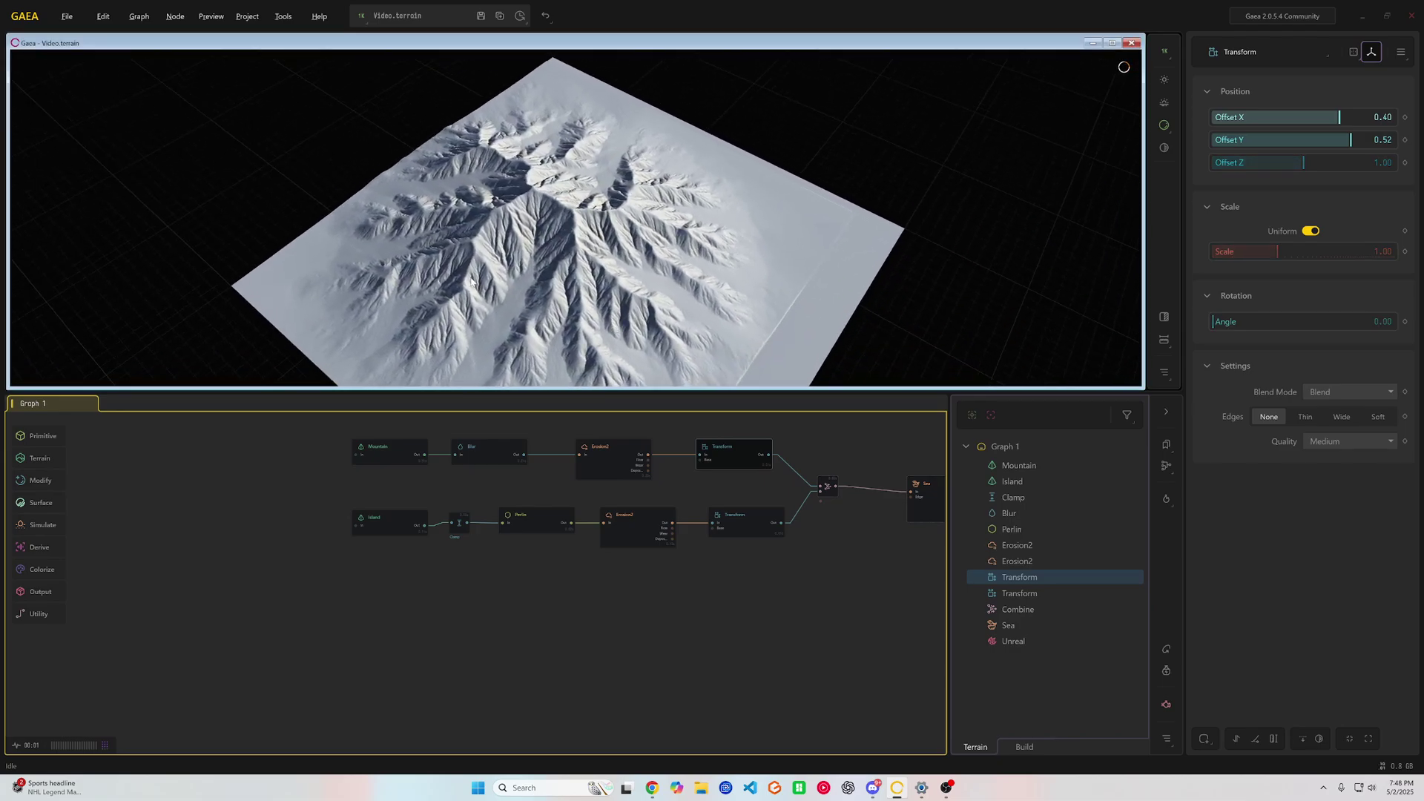
{"action": "left_click_drag", "start_coordinate": [697, 263], "coordinate": [725, 296]}
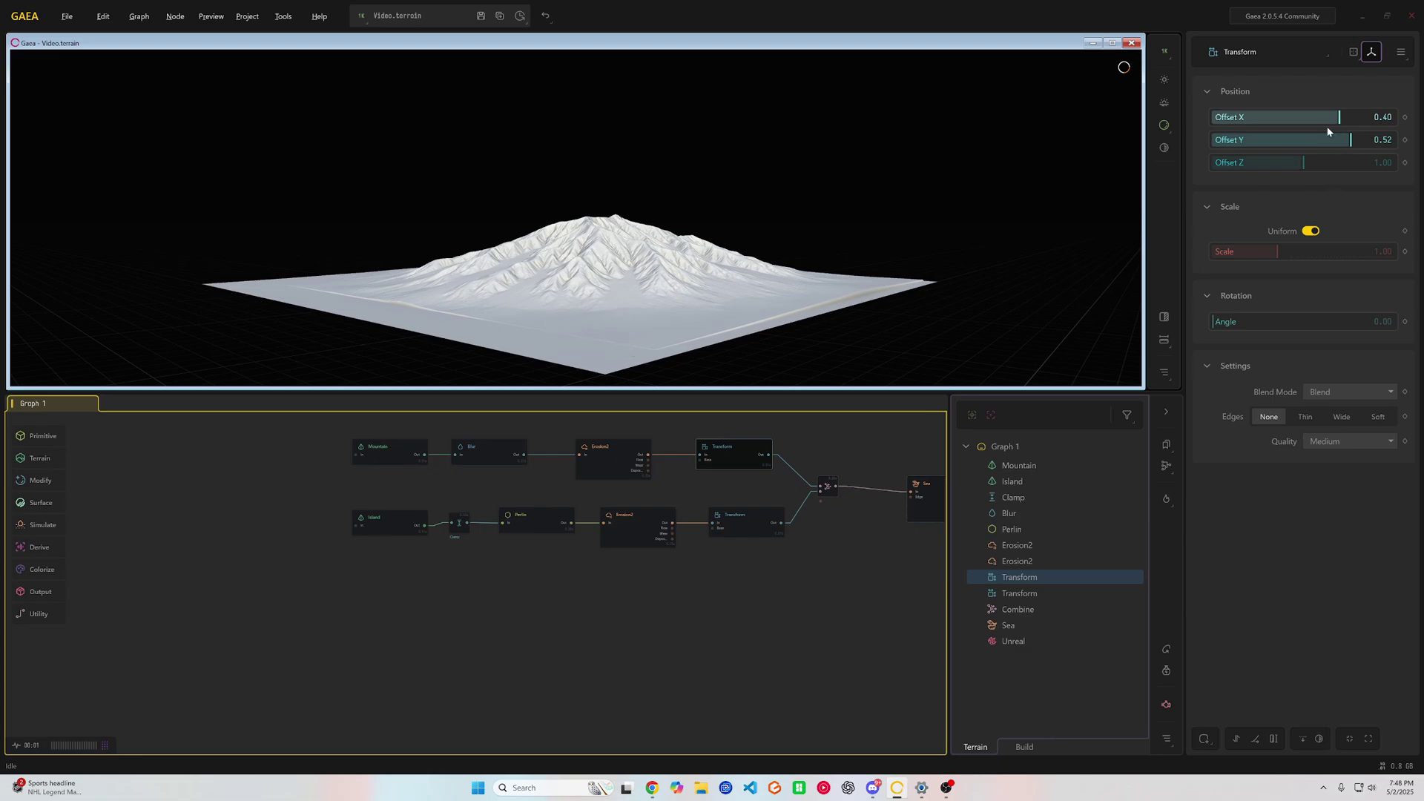
{"action": "left_click_drag", "start_coordinate": [791, 286], "coordinate": [726, 356]}
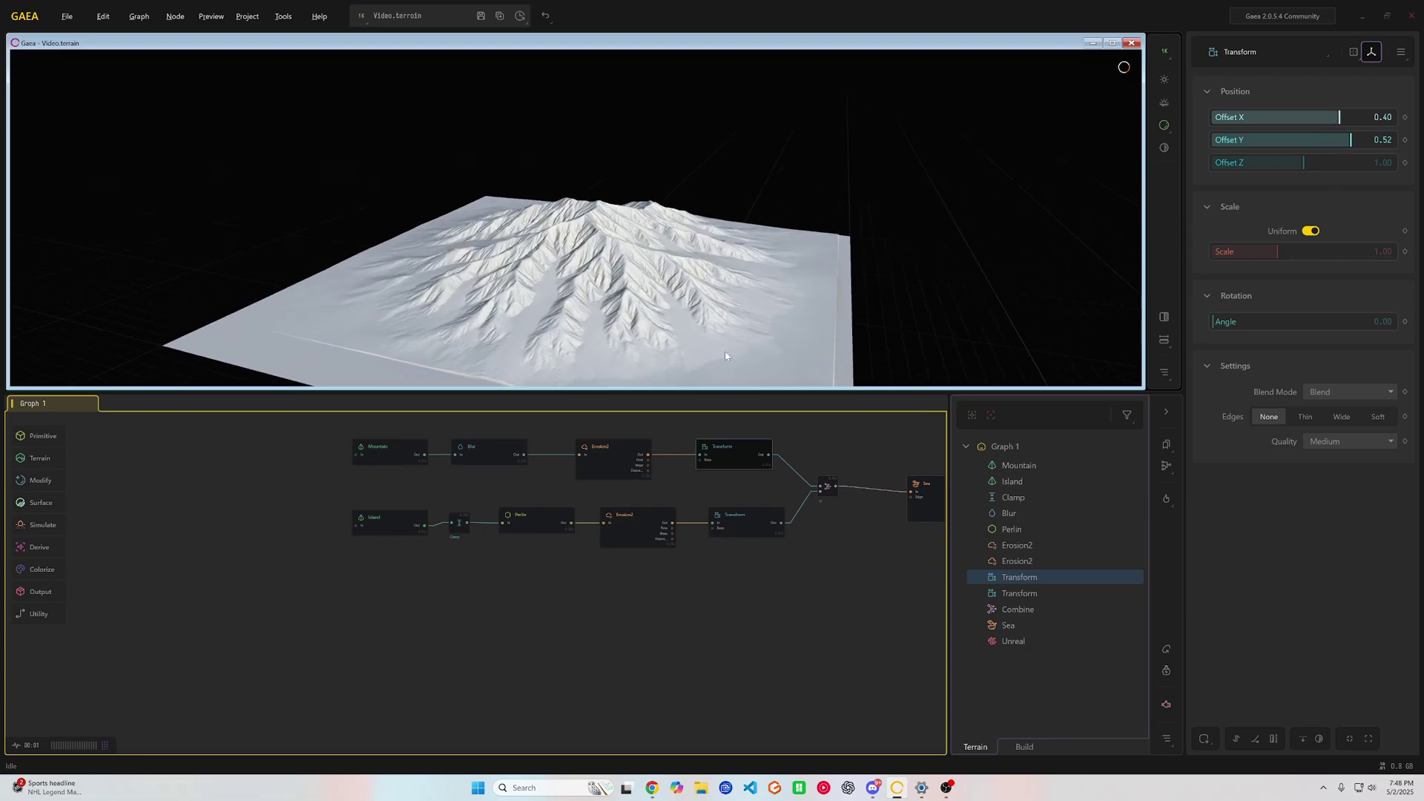
{"action": "left_click_drag", "start_coordinate": [1339, 116], "coordinate": [1328, 116]}
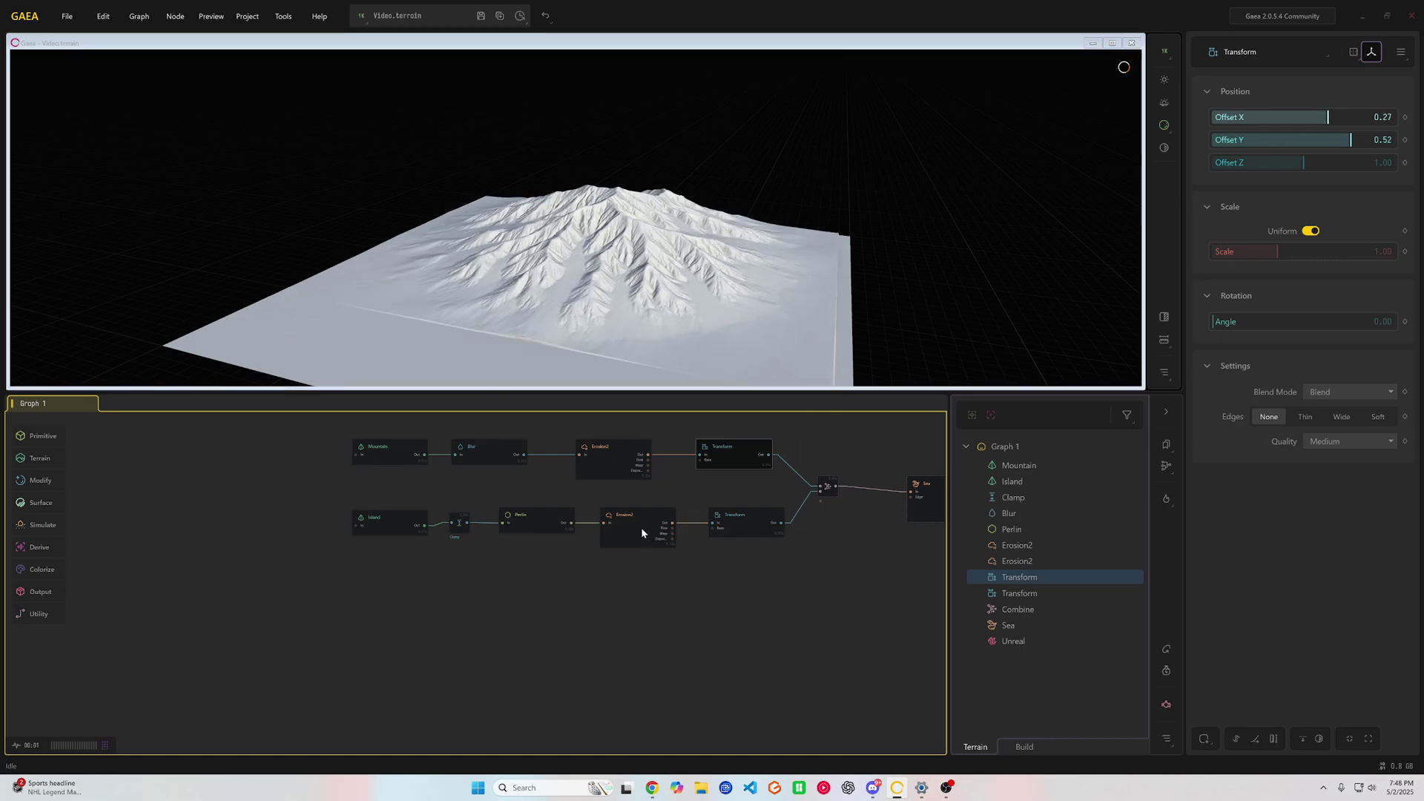
Preview the Perlin node's rough surface on the island up close and compare it with the flat Clamp result.
{"action": "left_click", "coordinate": [516, 528]}
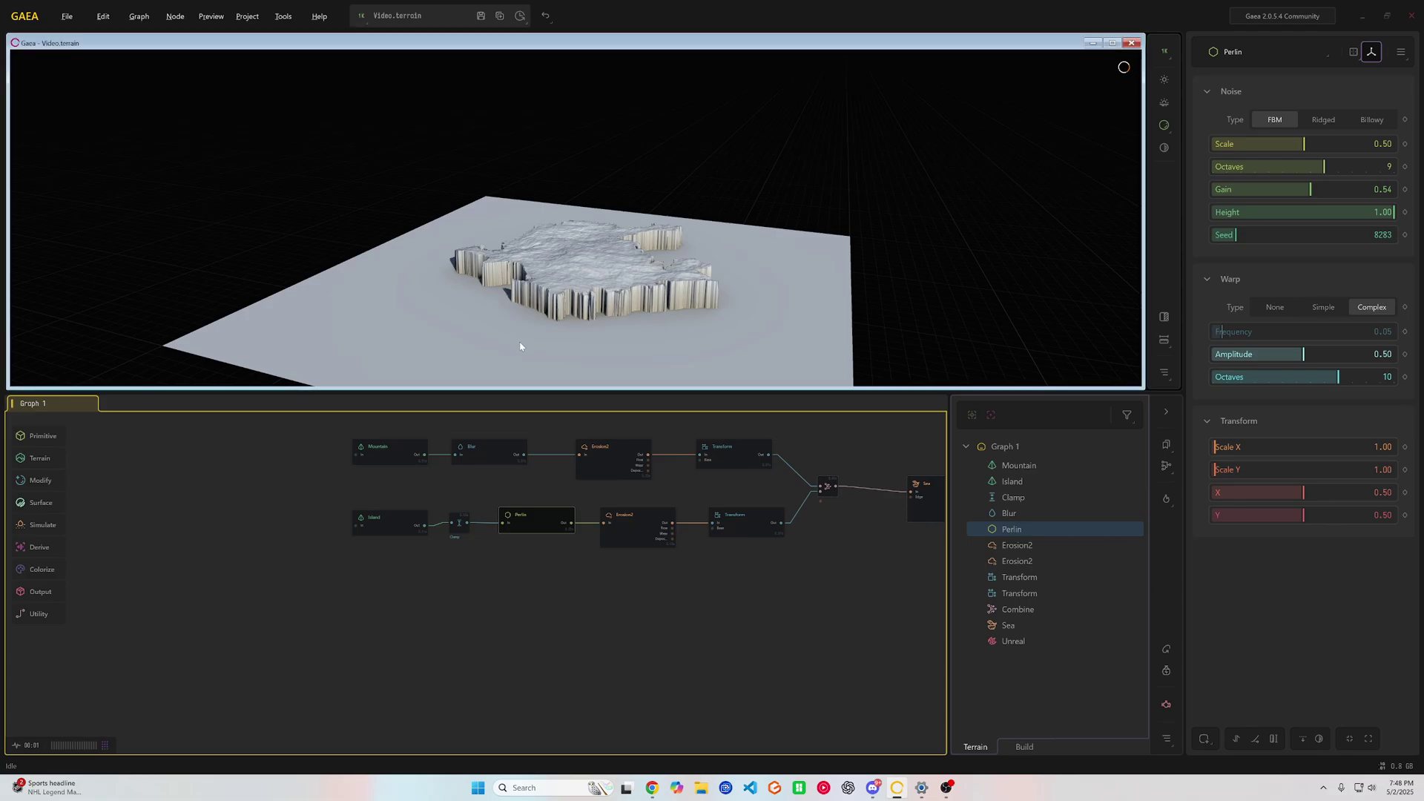
{"action": "scroll", "coordinate": [546, 300], "scroll_direction": "up", "scroll_amount": 4}
{"action": "left_click_drag", "start_coordinate": [545, 300], "coordinate": [679, 360]}
{"action": "left_click", "coordinate": [461, 523]}
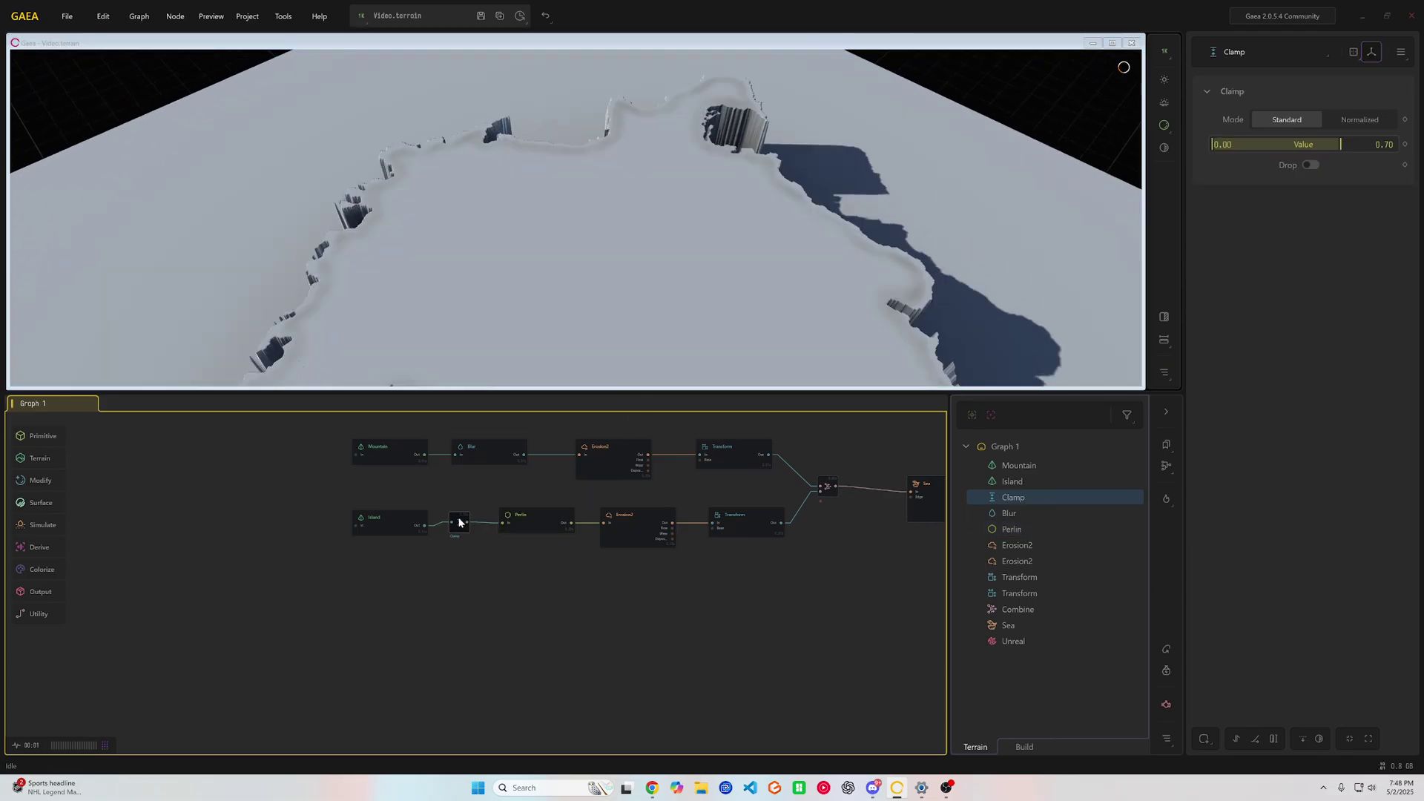
{"action": "left_click", "coordinate": [549, 523]}
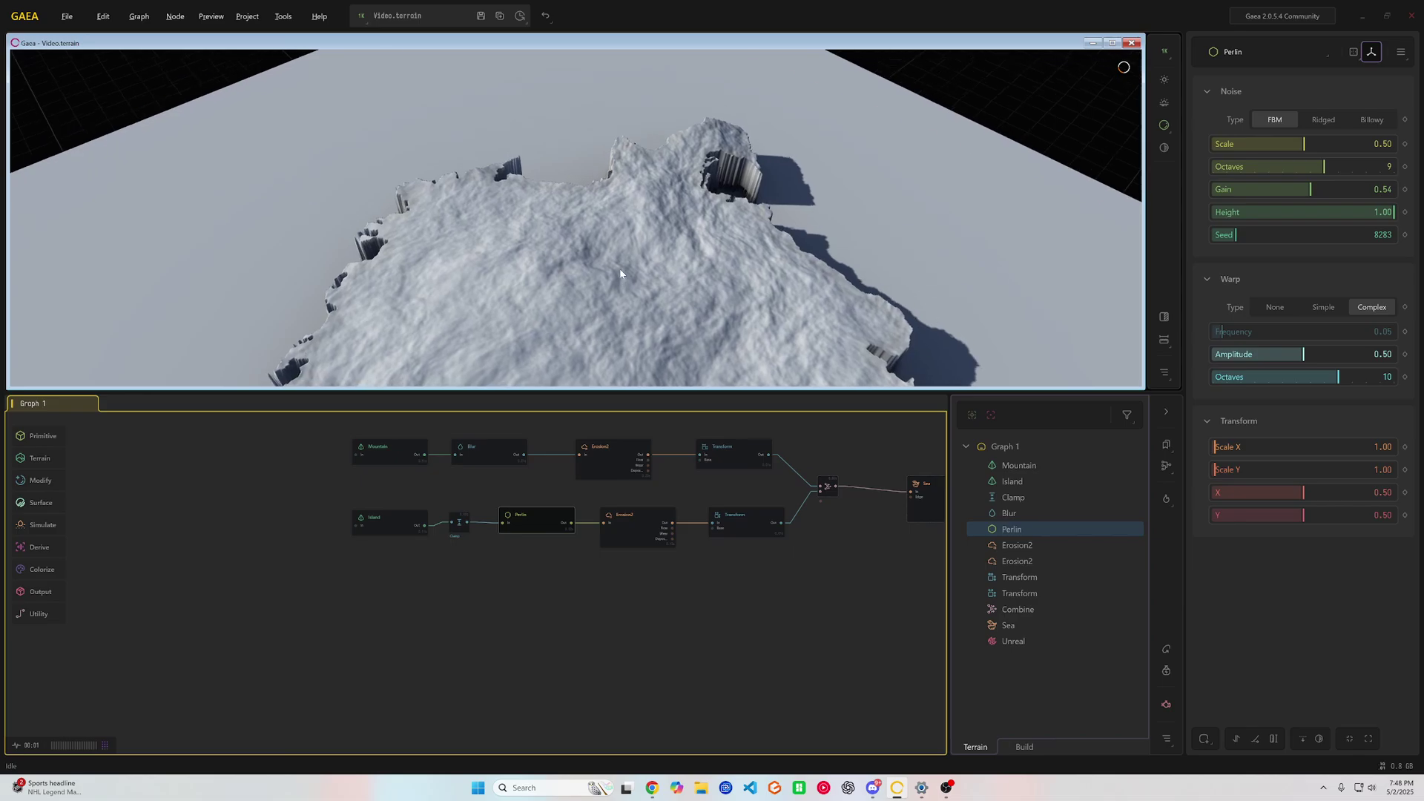
{"action": "left_click_drag", "start_coordinate": [620, 268], "coordinate": [652, 317]}
Compare the raw Island shape with the island branch's Perlin, Erosion2 and Transform results.
{"action": "left_click", "coordinate": [737, 529]}
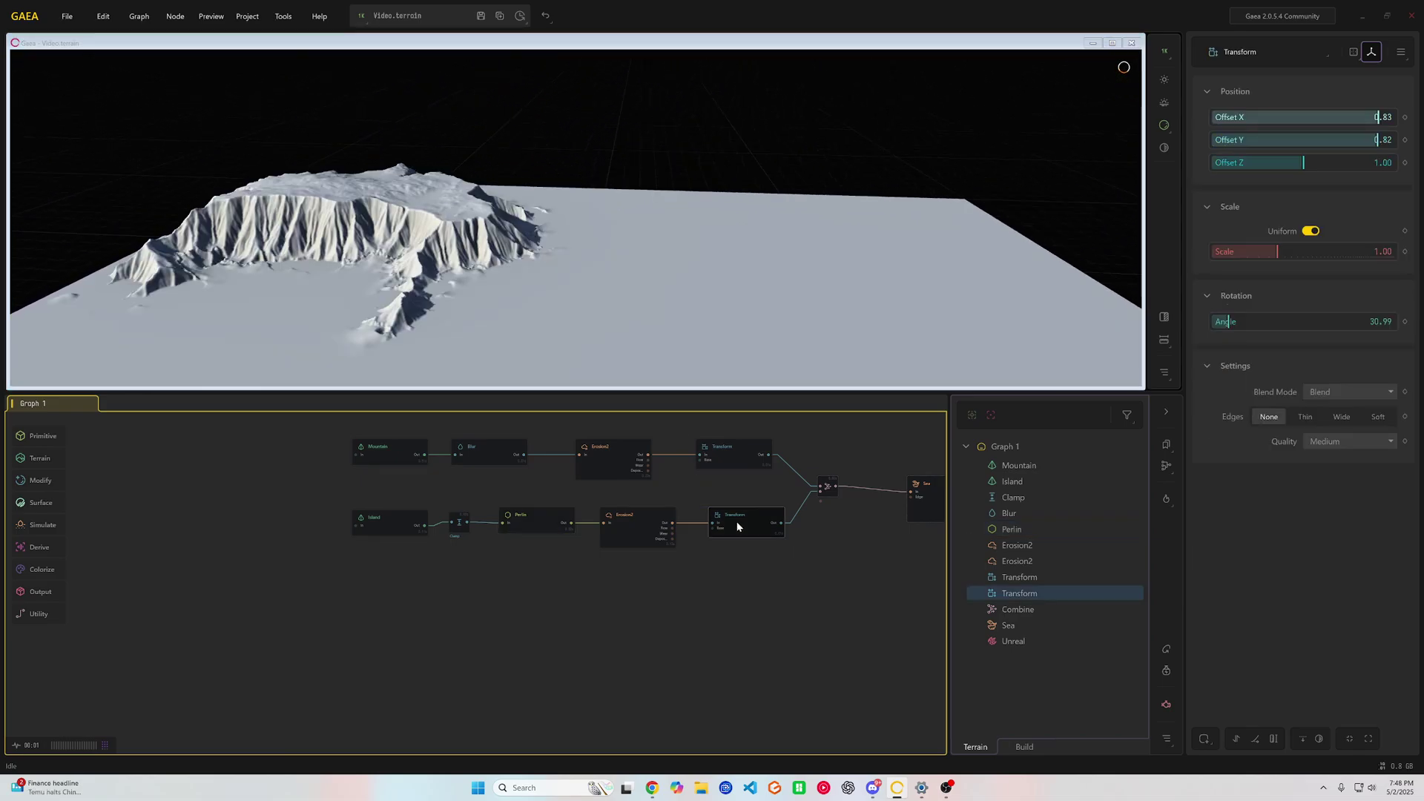
{"action": "left_click", "coordinate": [526, 334]}
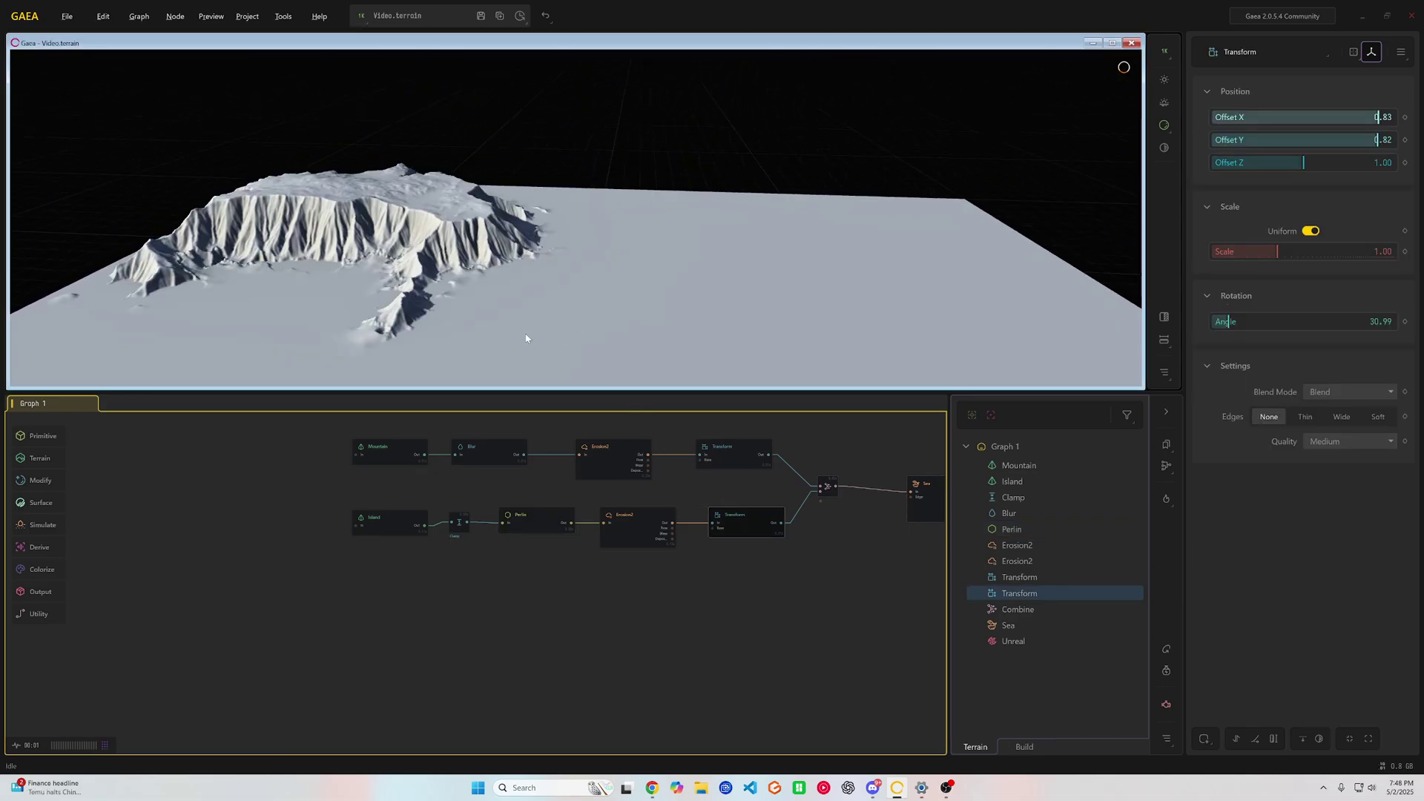
{"action": "left_click", "coordinate": [391, 525]}
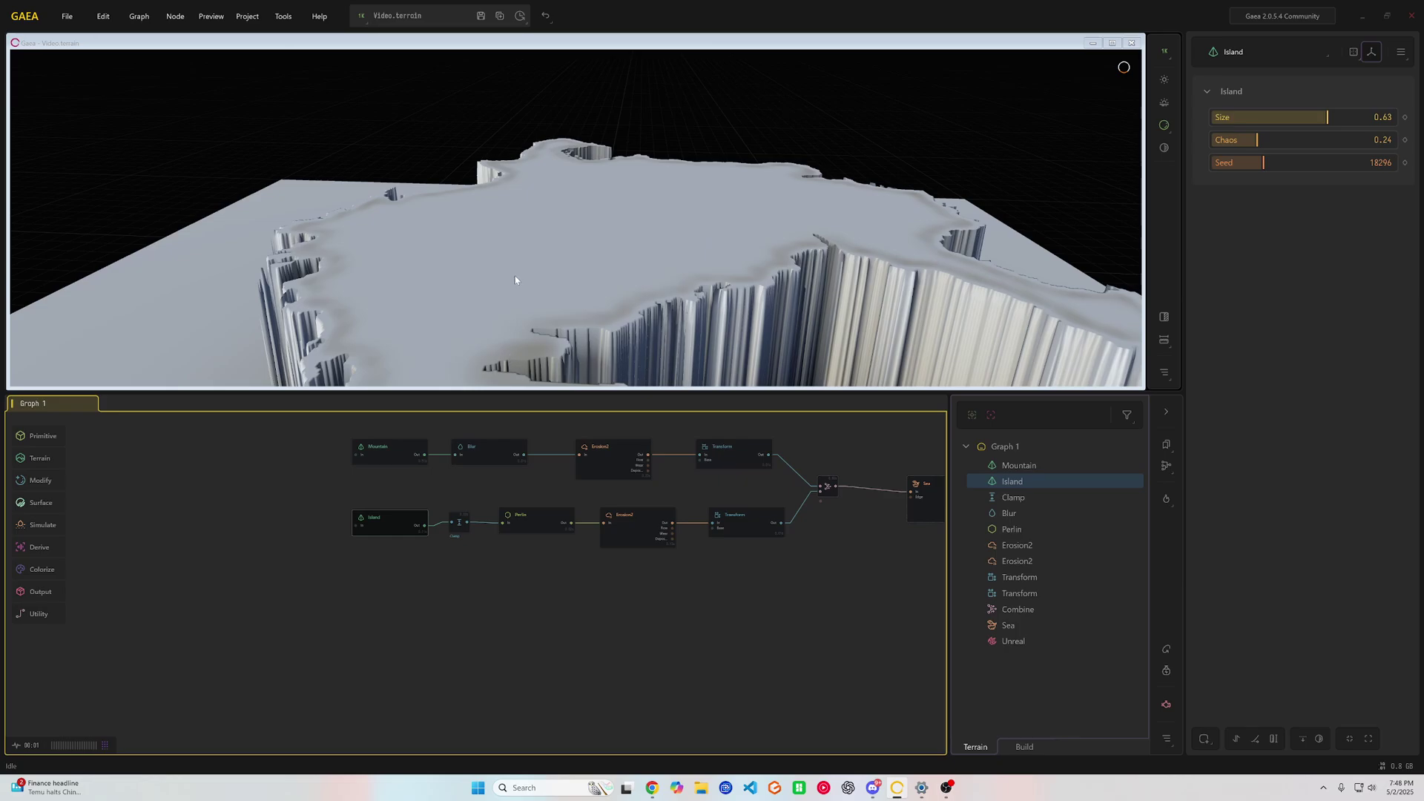
{"action": "scroll", "coordinate": [555, 313], "scroll_direction": "down", "scroll_amount": 5}
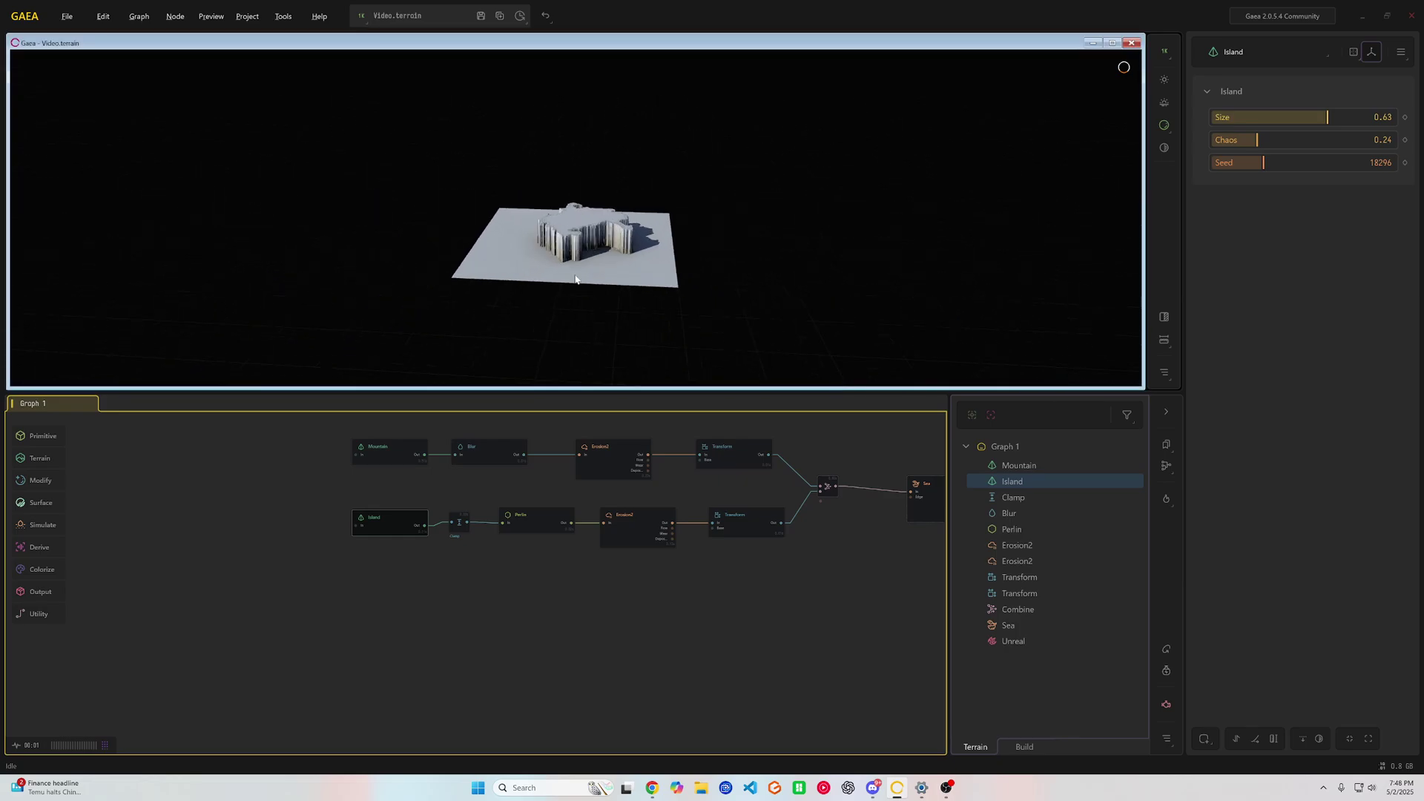
{"action": "scroll", "coordinate": [576, 279], "scroll_direction": "up", "scroll_amount": 3}
{"action": "left_click_drag", "start_coordinate": [562, 273], "coordinate": [550, 313]}
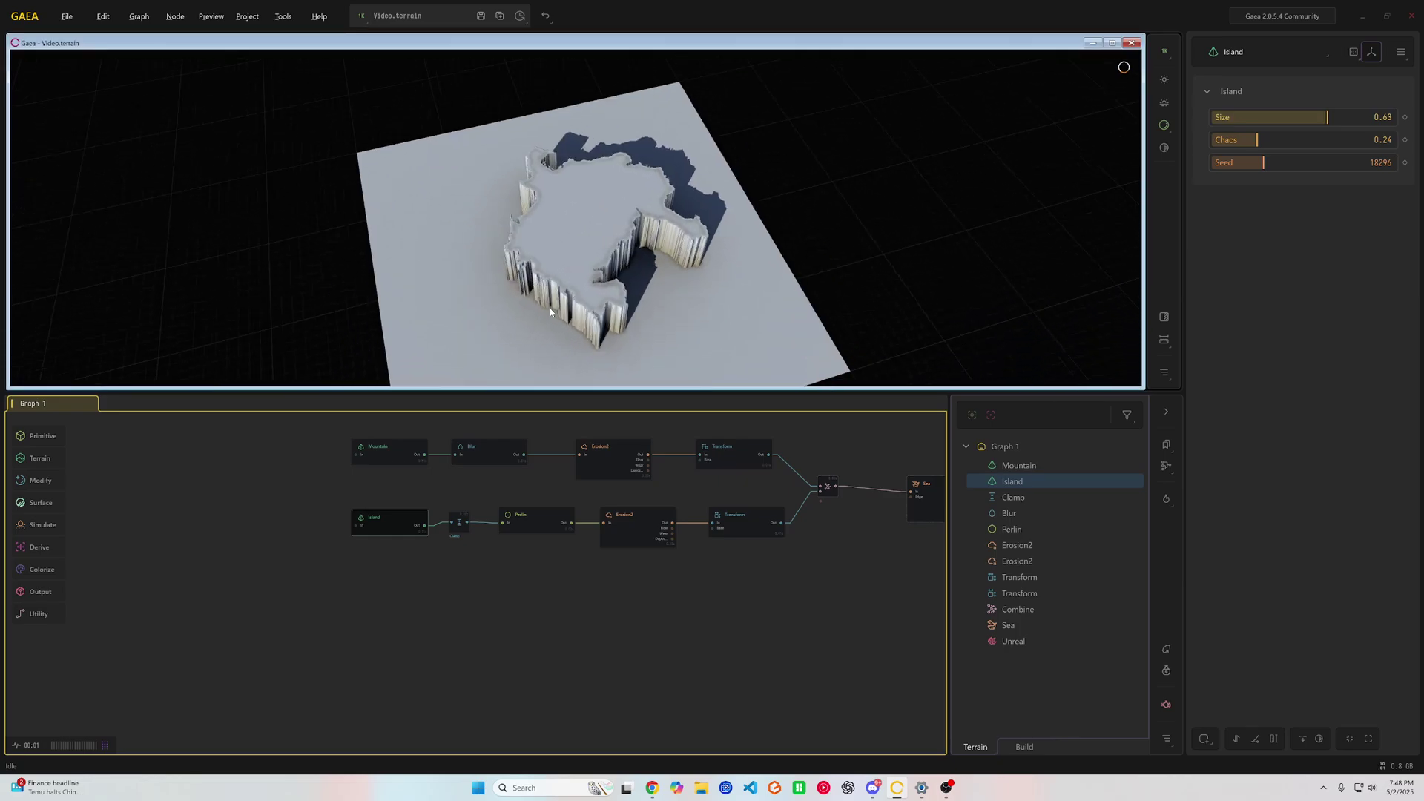
{"action": "left_click", "coordinate": [535, 522]}
{"action": "left_click", "coordinate": [640, 531]}
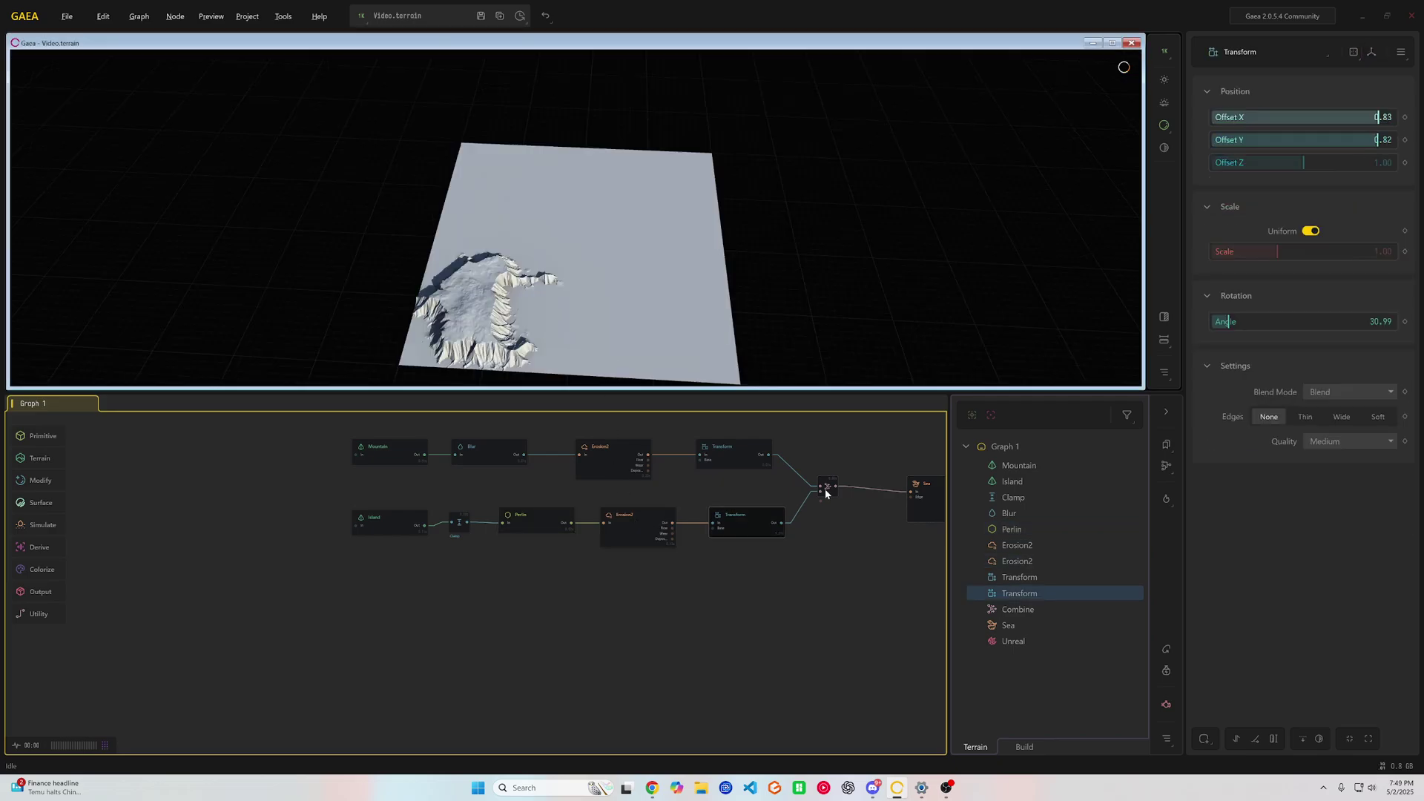
Preview the Combine node's merged mountain and island terrain from several angles.
{"action": "left_click", "coordinate": [826, 491]}
{"action": "left_click", "coordinate": [587, 296]}
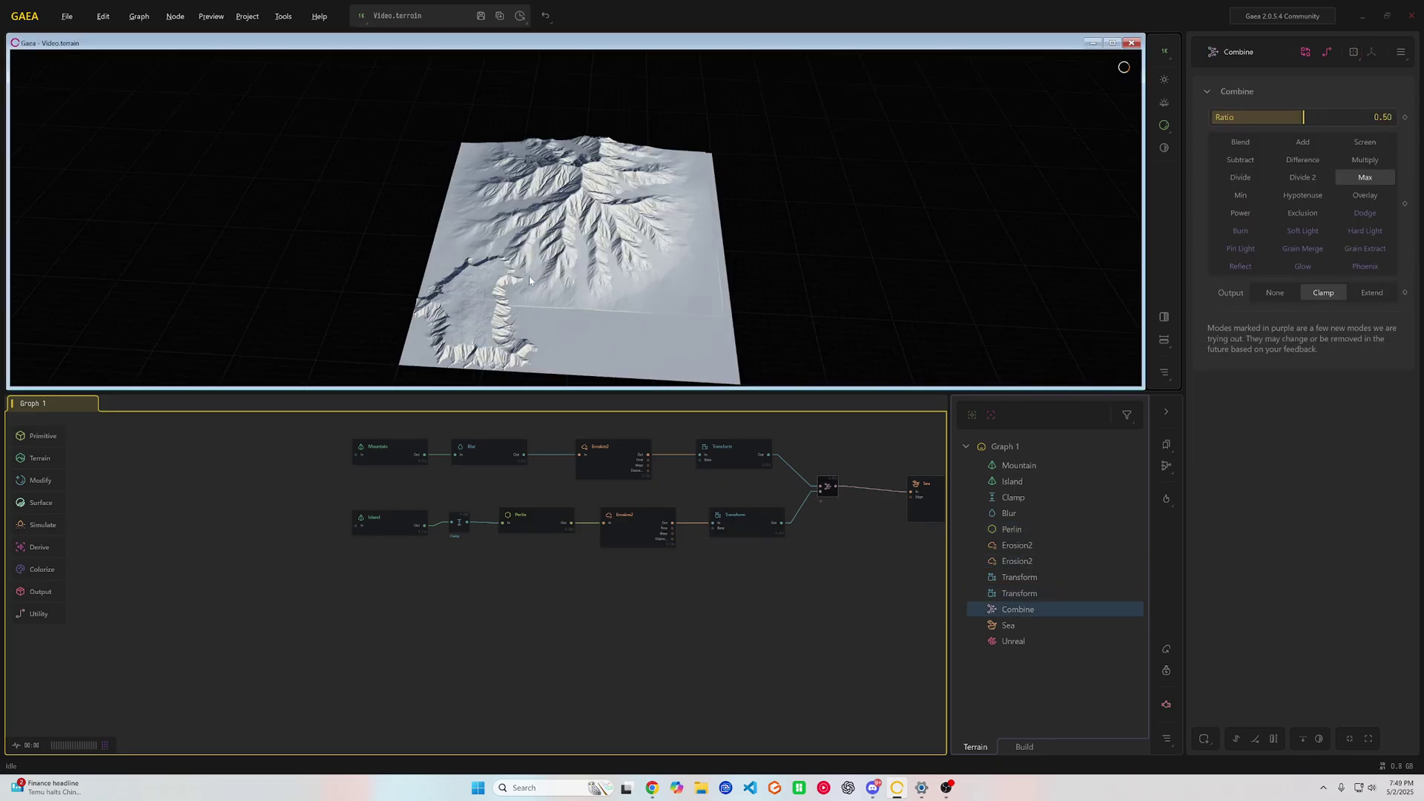
{"action": "scroll", "coordinate": [528, 276], "scroll_direction": "down", "scroll_amount": 5}
{"action": "scroll", "coordinate": [522, 301], "scroll_direction": "up", "scroll_amount": 4}
{"action": "left_click_drag", "start_coordinate": [536, 278], "coordinate": [601, 278]}
{"action": "scroll", "coordinate": [600, 278], "scroll_direction": "up", "scroll_amount": 3}
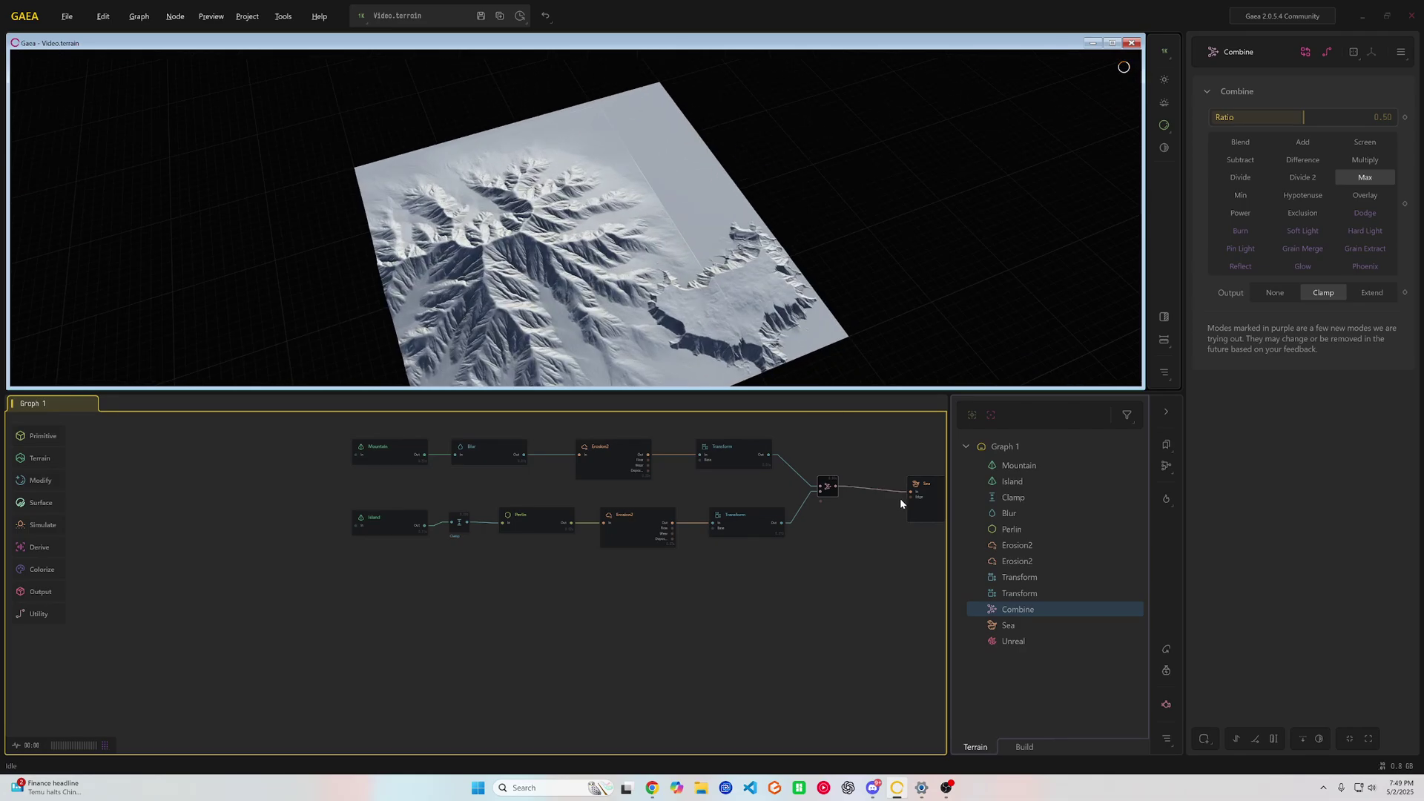
Inspect the Sea node's water and coastline around the combined terrain and lower its Level.
{"action": "left_click", "coordinate": [923, 499]}
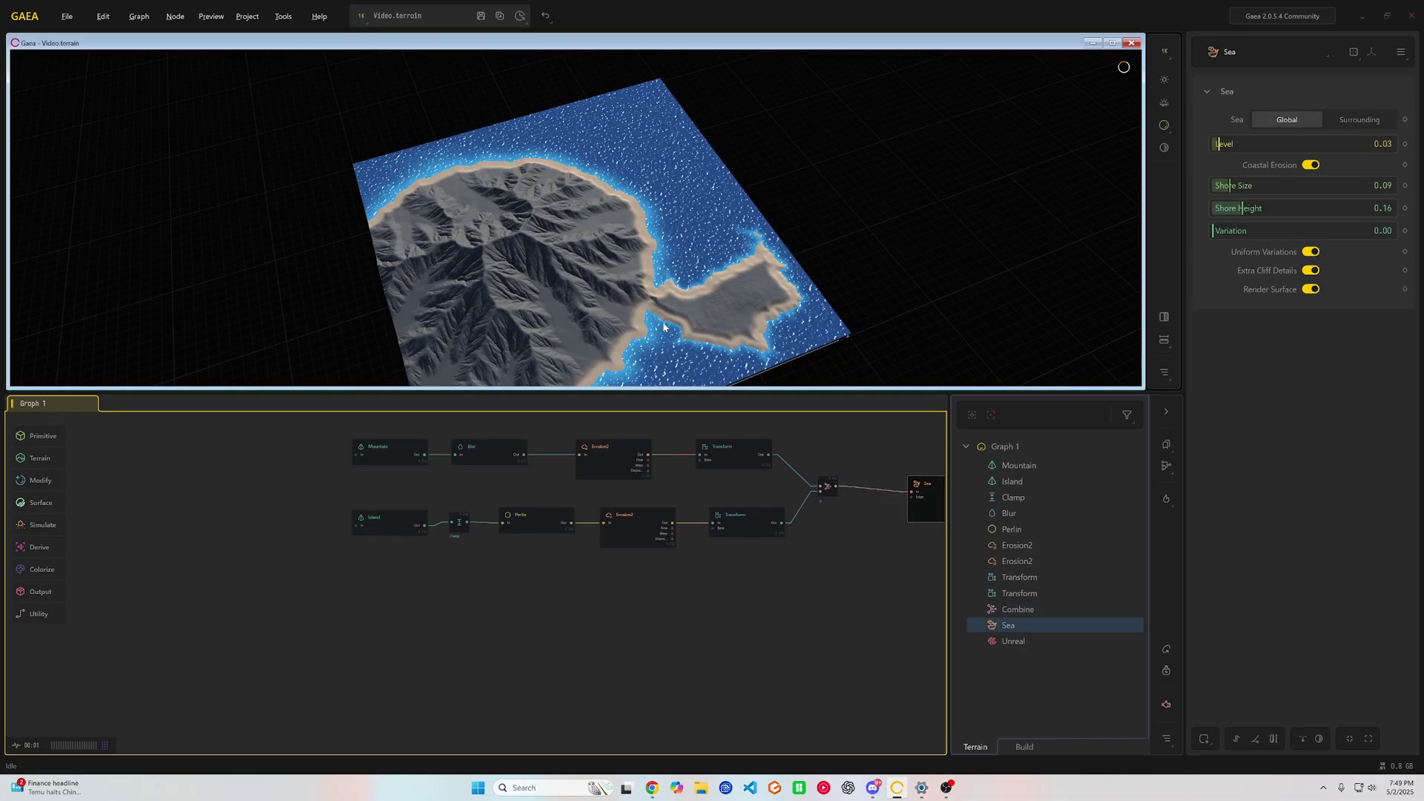
{"action": "scroll", "coordinate": [643, 343], "scroll_direction": "down", "scroll_amount": 4}
{"action": "scroll", "coordinate": [642, 341], "scroll_direction": "up", "scroll_amount": 4}
{"action": "left_click_drag", "start_coordinate": [644, 326], "coordinate": [725, 324]}
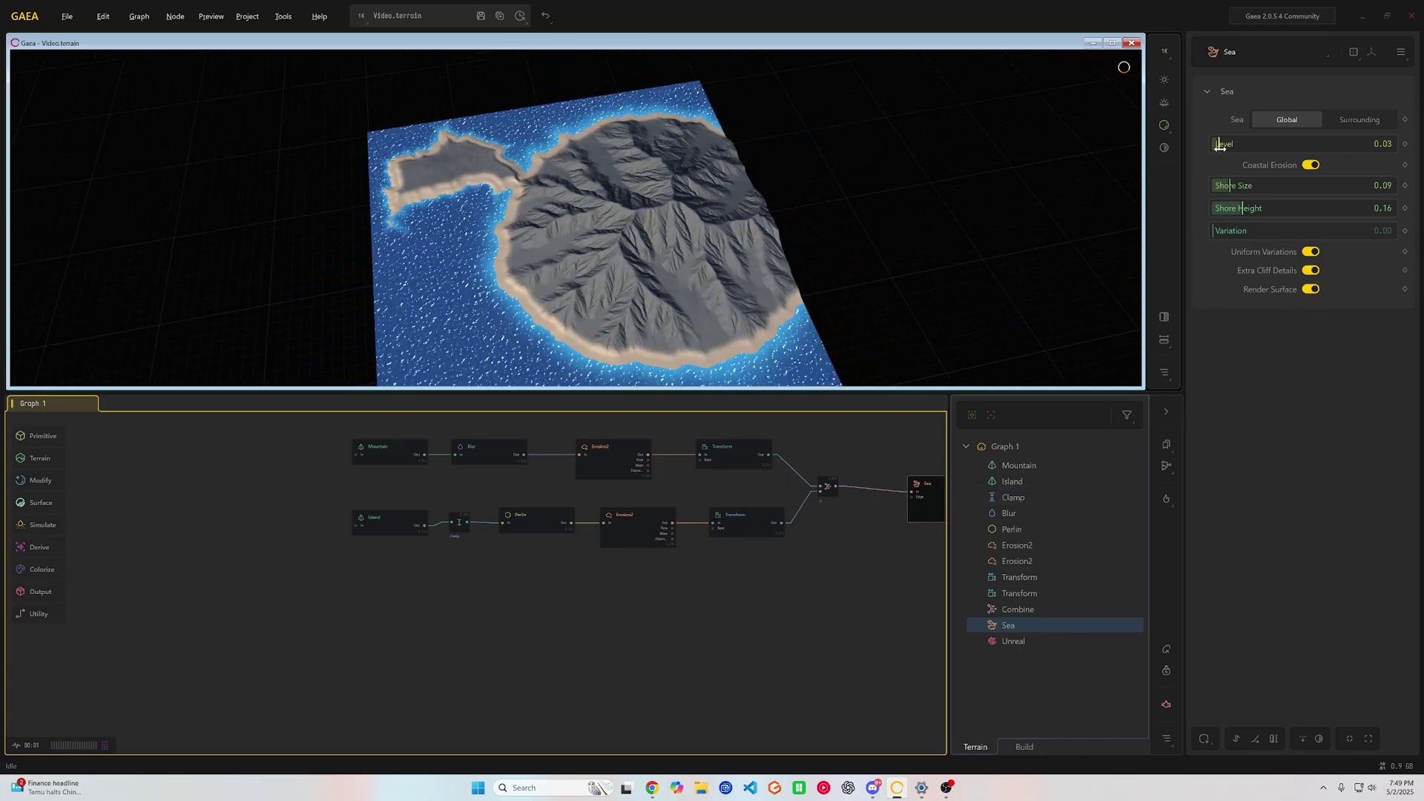
{"action": "left_click_drag", "start_coordinate": [1220, 145], "coordinate": [1203, 155]}
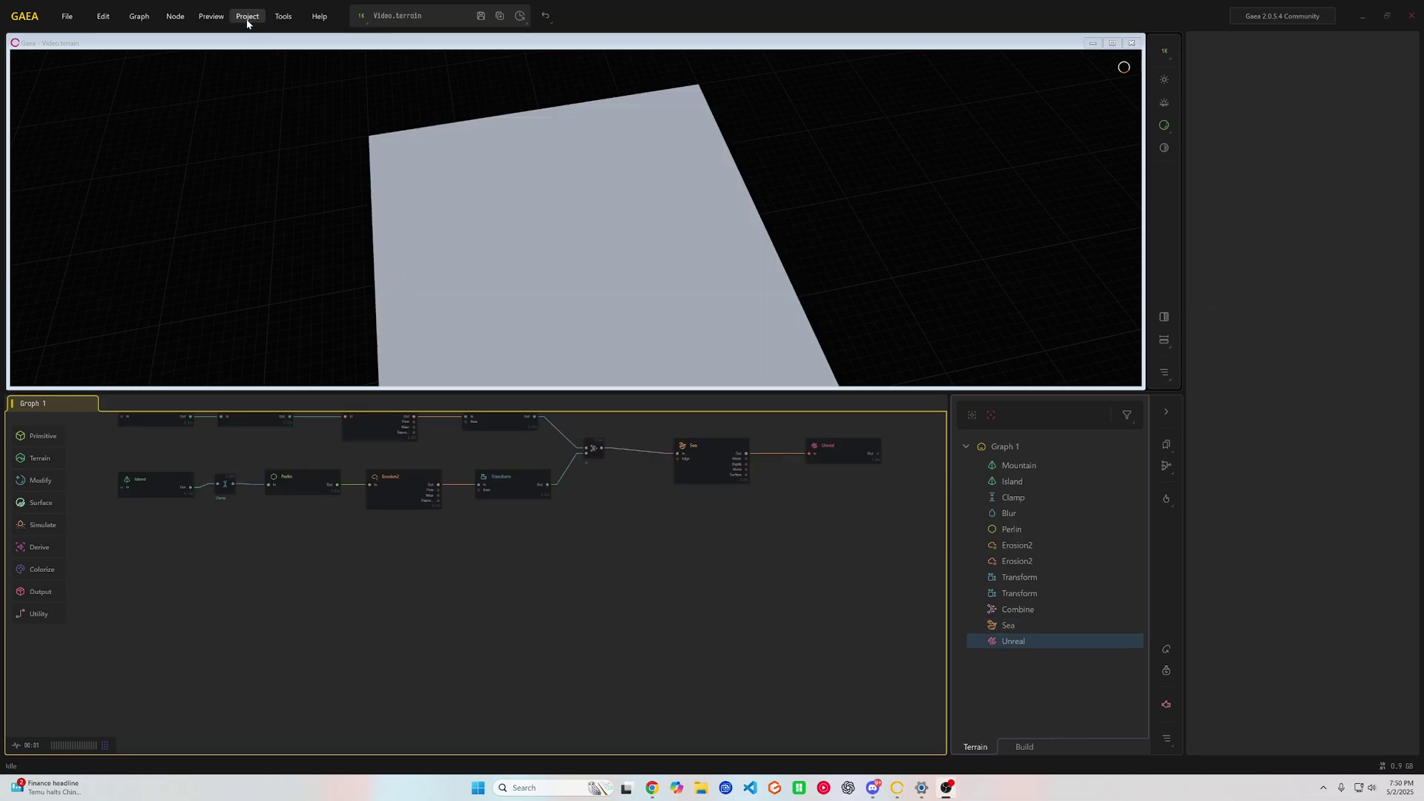
Review the build destination, resolution and terrain definition in the project's build settings, and close them.
{"action": "left_click", "coordinate": [248, 18]}
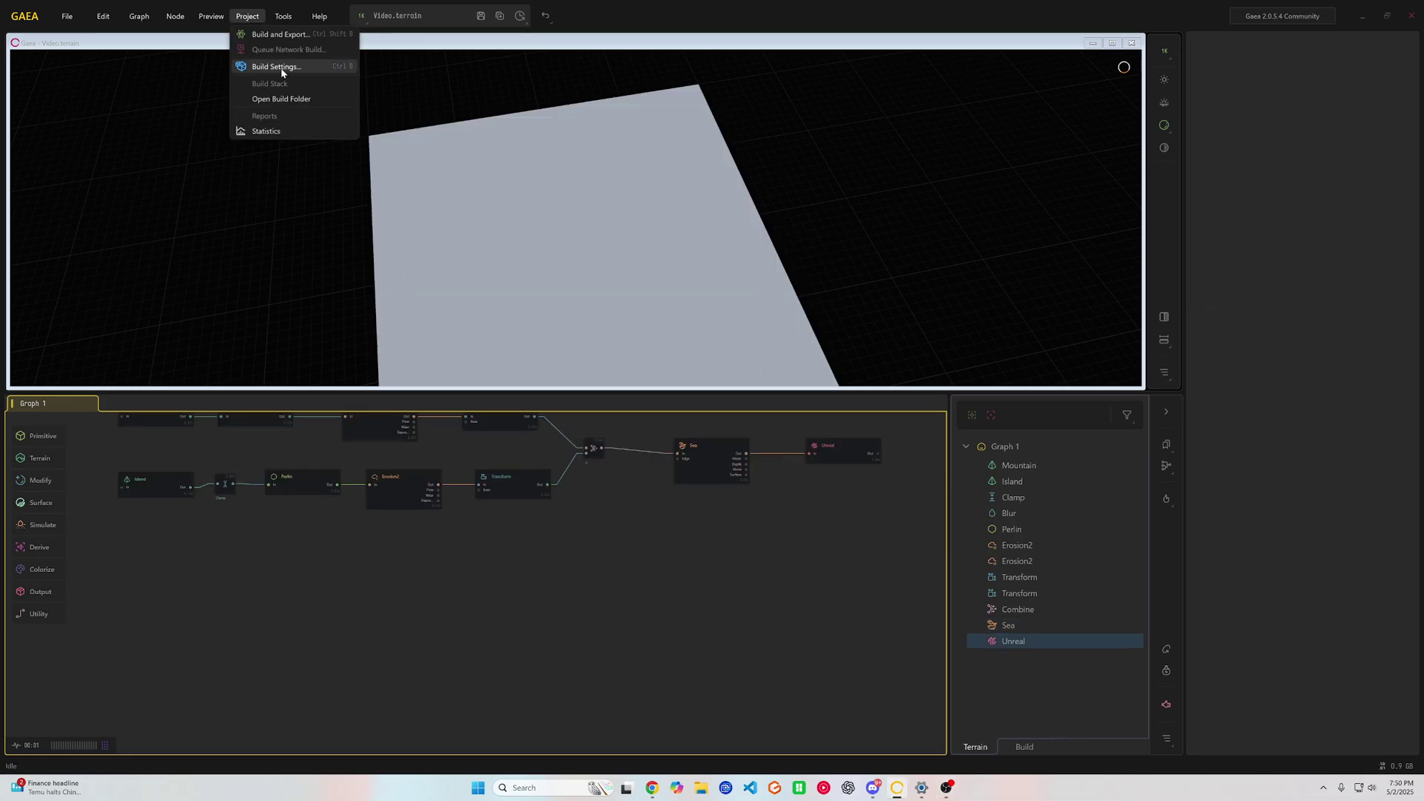
{"action": "left_click", "coordinate": [277, 66]}
{"action": "left_click", "coordinate": [543, 287]}
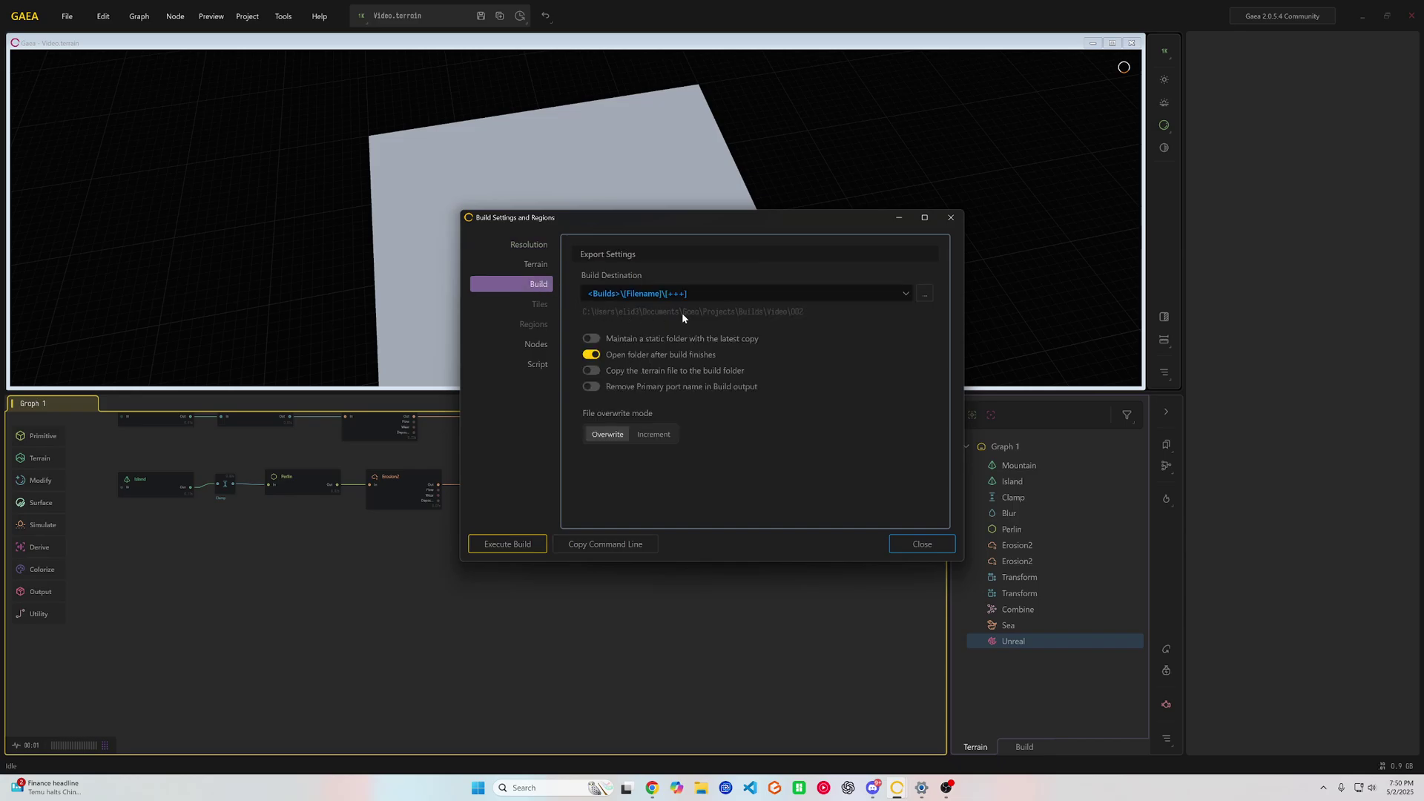
{"action": "left_click", "coordinate": [529, 247]}
{"action": "left_click", "coordinate": [529, 265]}
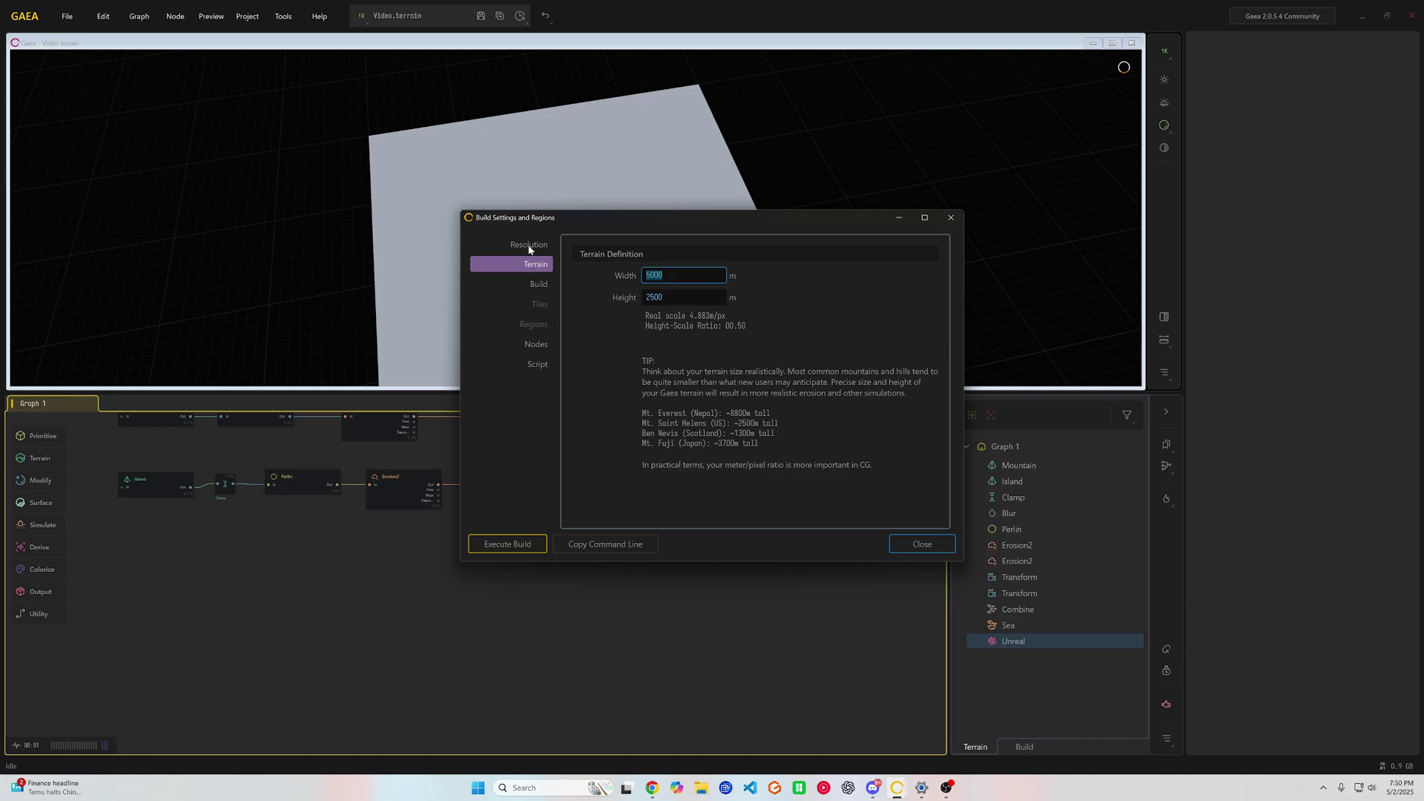
{"action": "left_click", "coordinate": [942, 549]}
Open the Build and Export options for the terrain.
{"action": "left_click", "coordinate": [248, 17]}
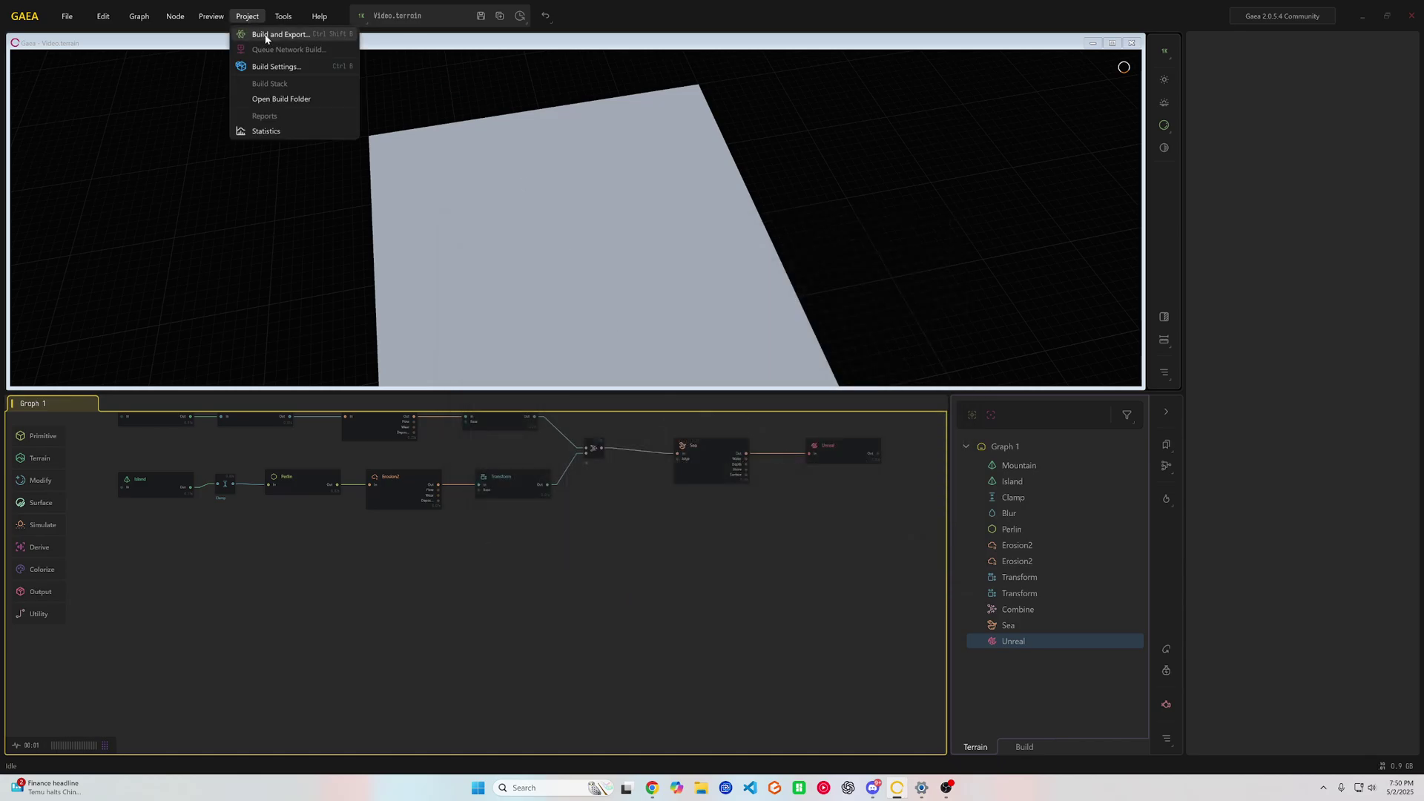
{"action": "left_click", "coordinate": [274, 34]}
{"action": "left_click", "coordinate": [808, 432]}
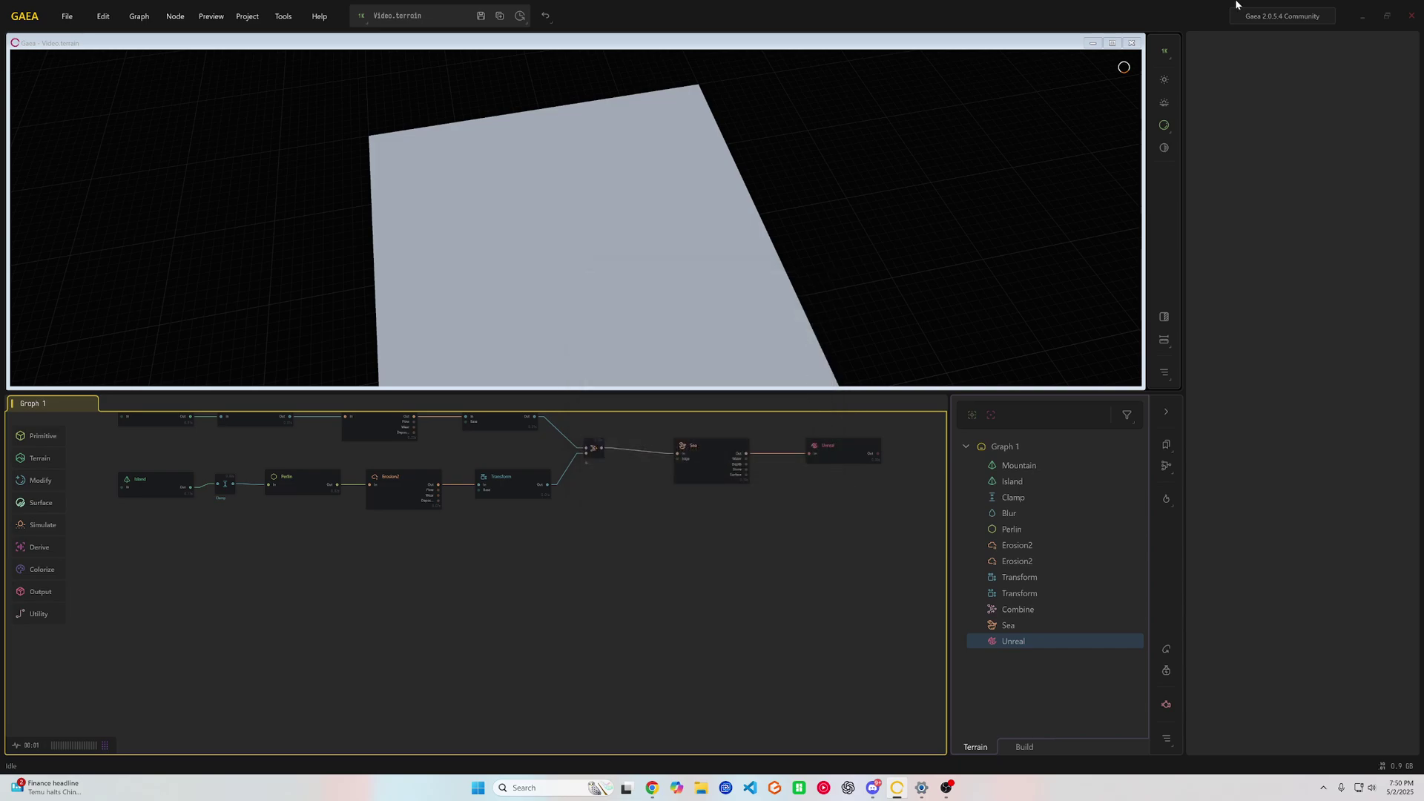
In Unreal Engine, play-test the default level by choosing the campfire's second travel destination and running around, and end the play session.
{"action": "left_click", "coordinate": [696, 410]}
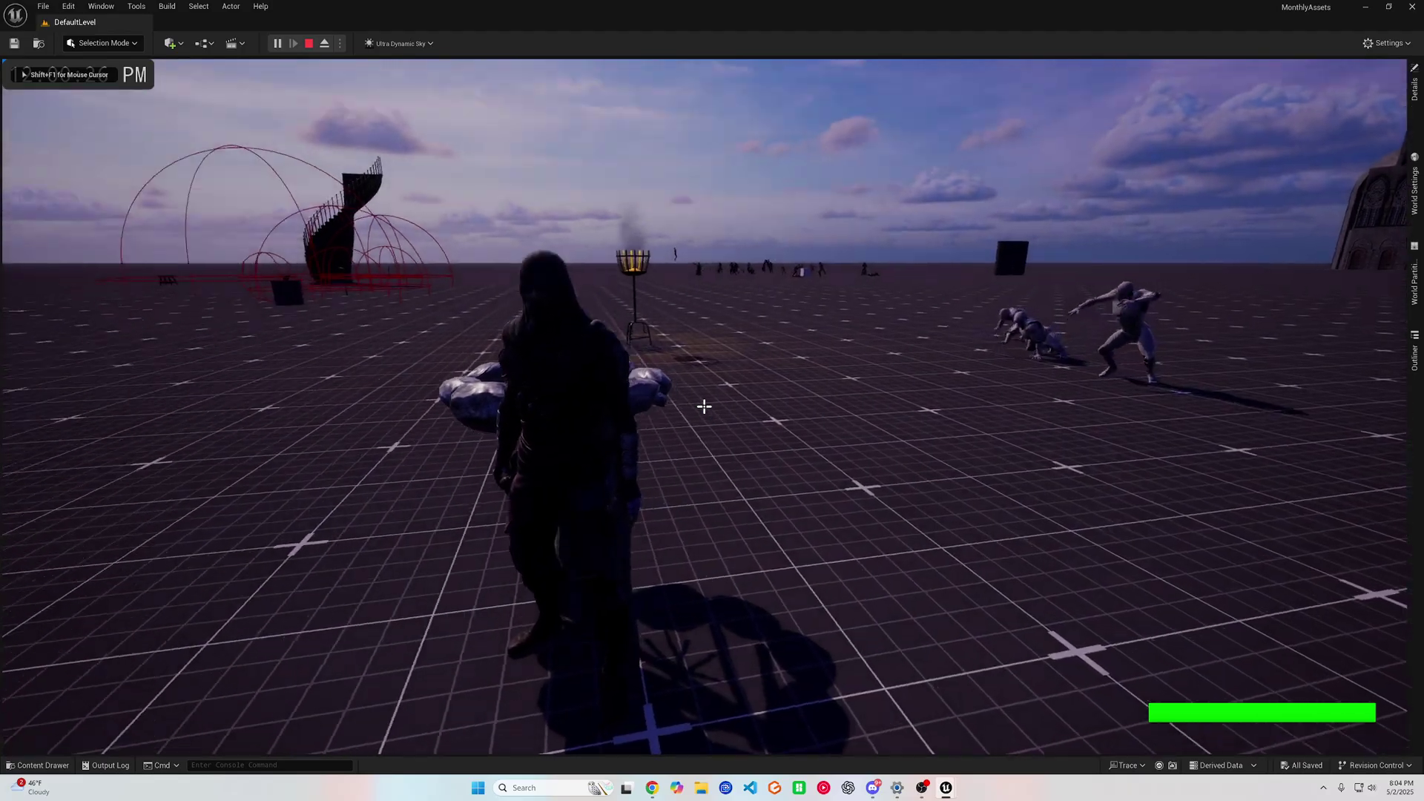
{"action": "key", "text": "w"}
{"action": "left_click", "coordinate": [704, 406]}
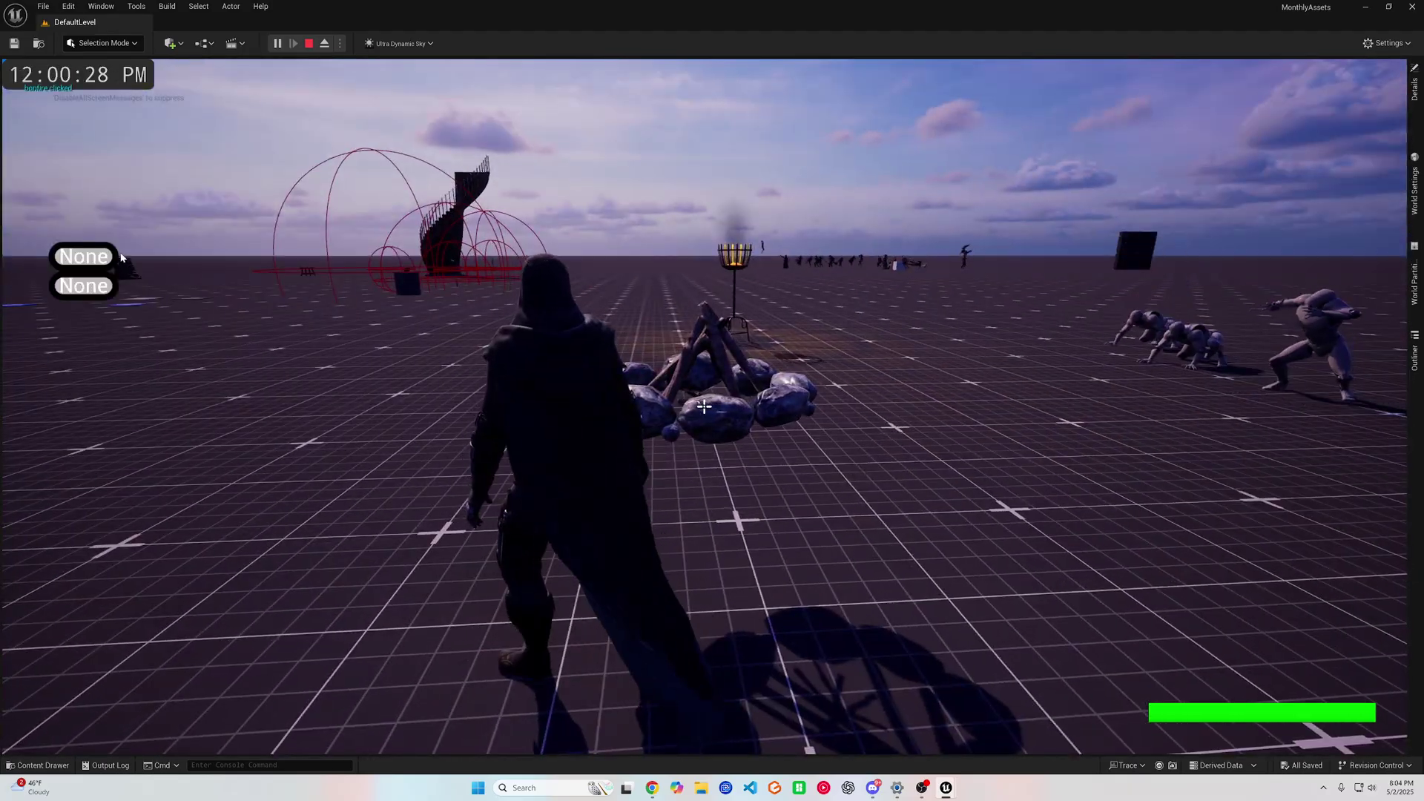
{"action": "left_click", "coordinate": [88, 284]}
{"action": "key", "text": "w"}
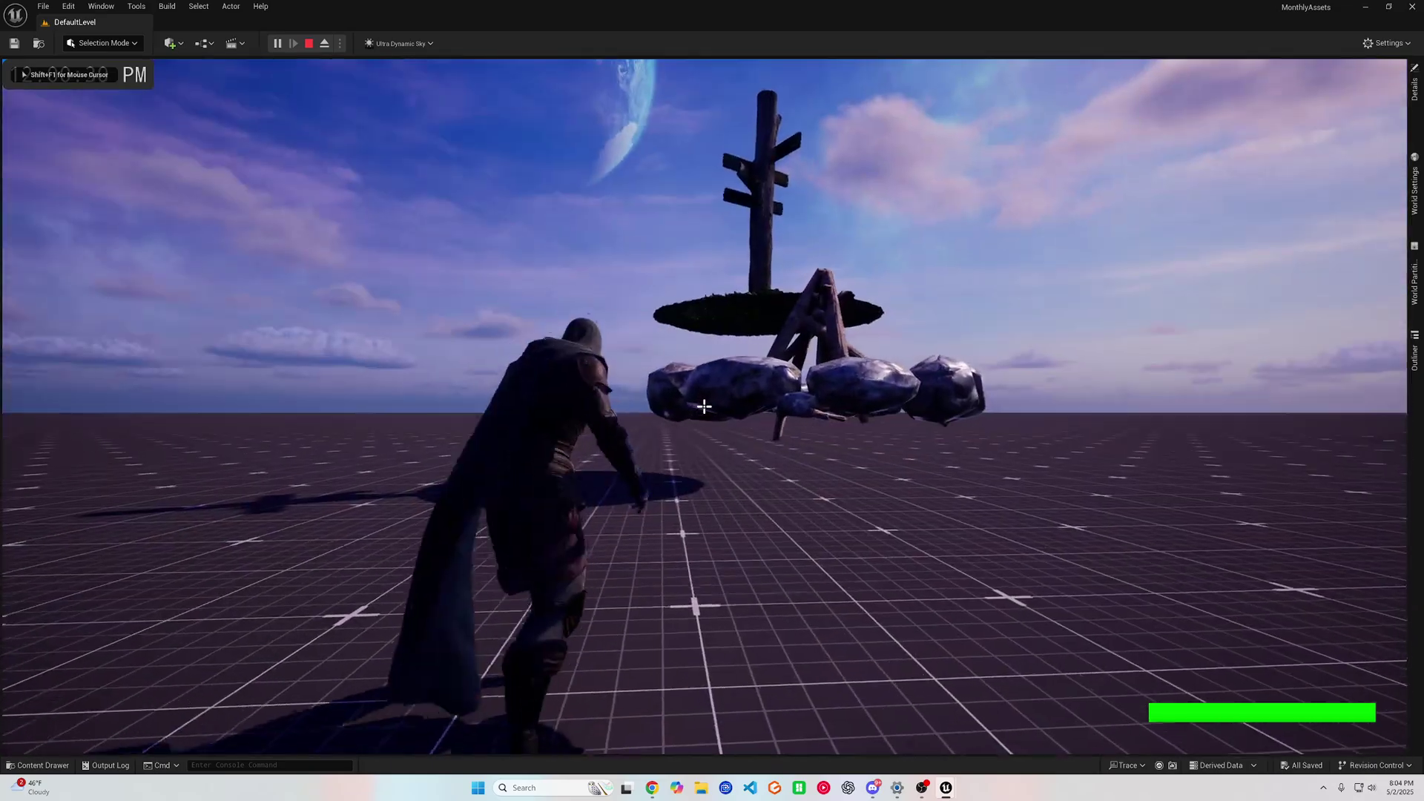
{"action": "key", "text": "w"}
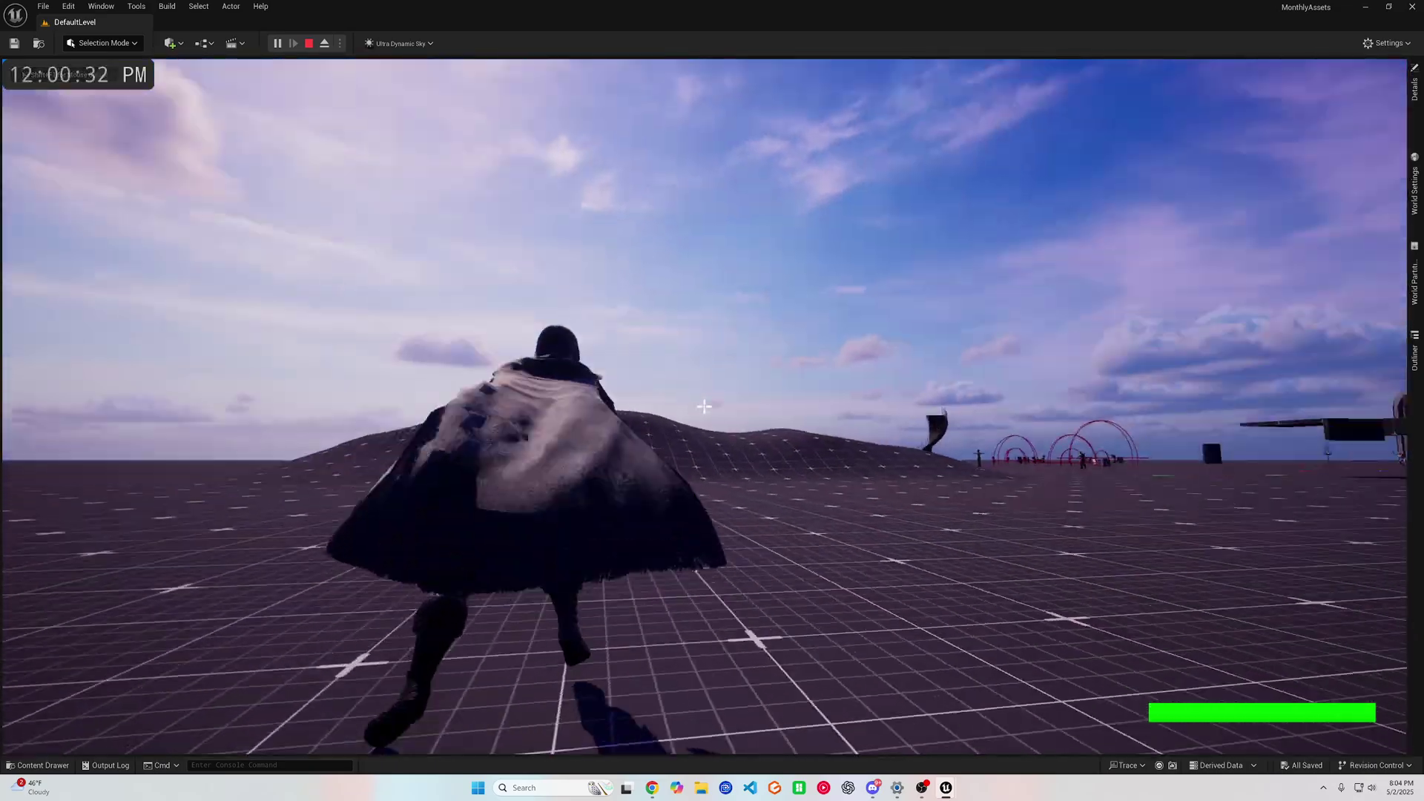
{"action": "key", "text": "Escape"}
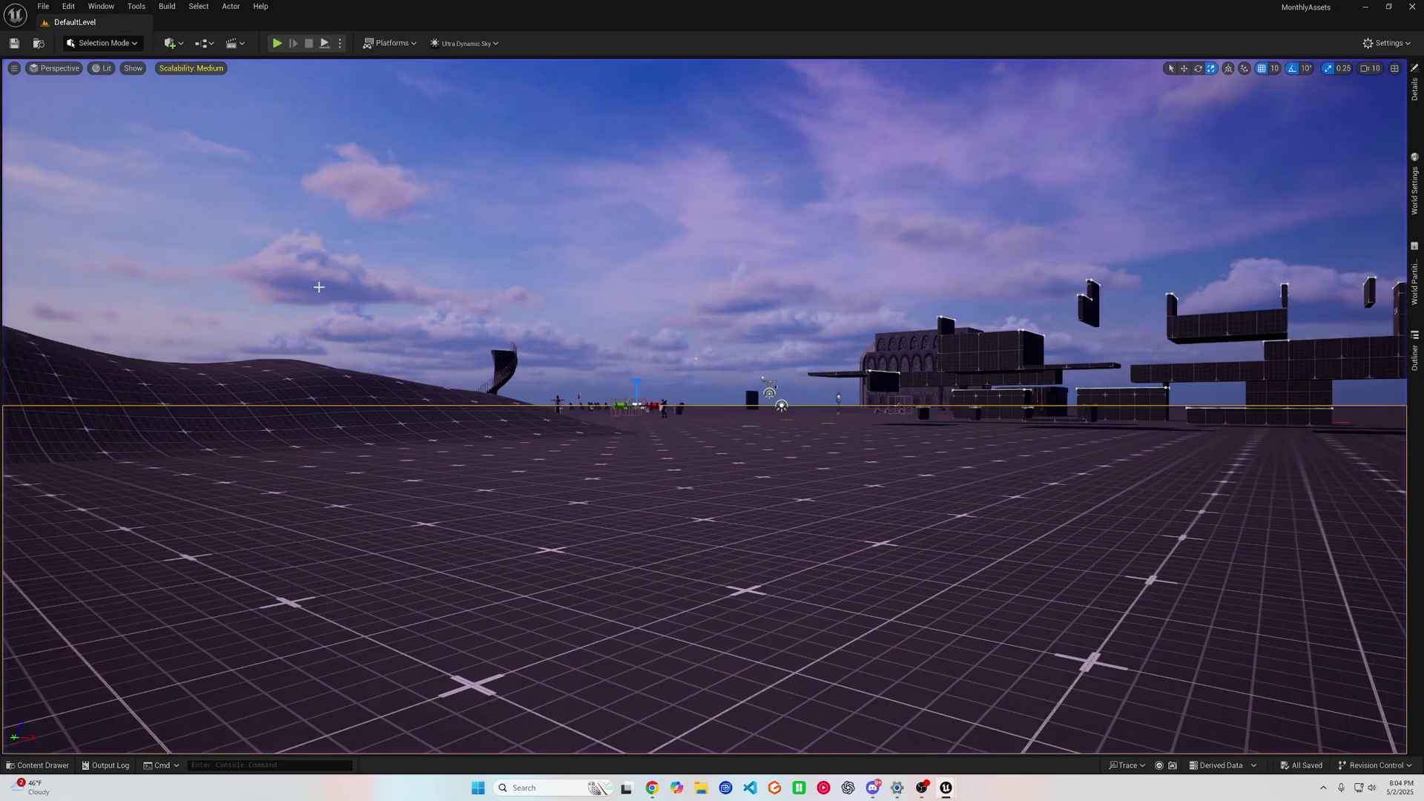
Create a new level from the Empty Open World template.
{"action": "left_click", "coordinate": [43, 6]}
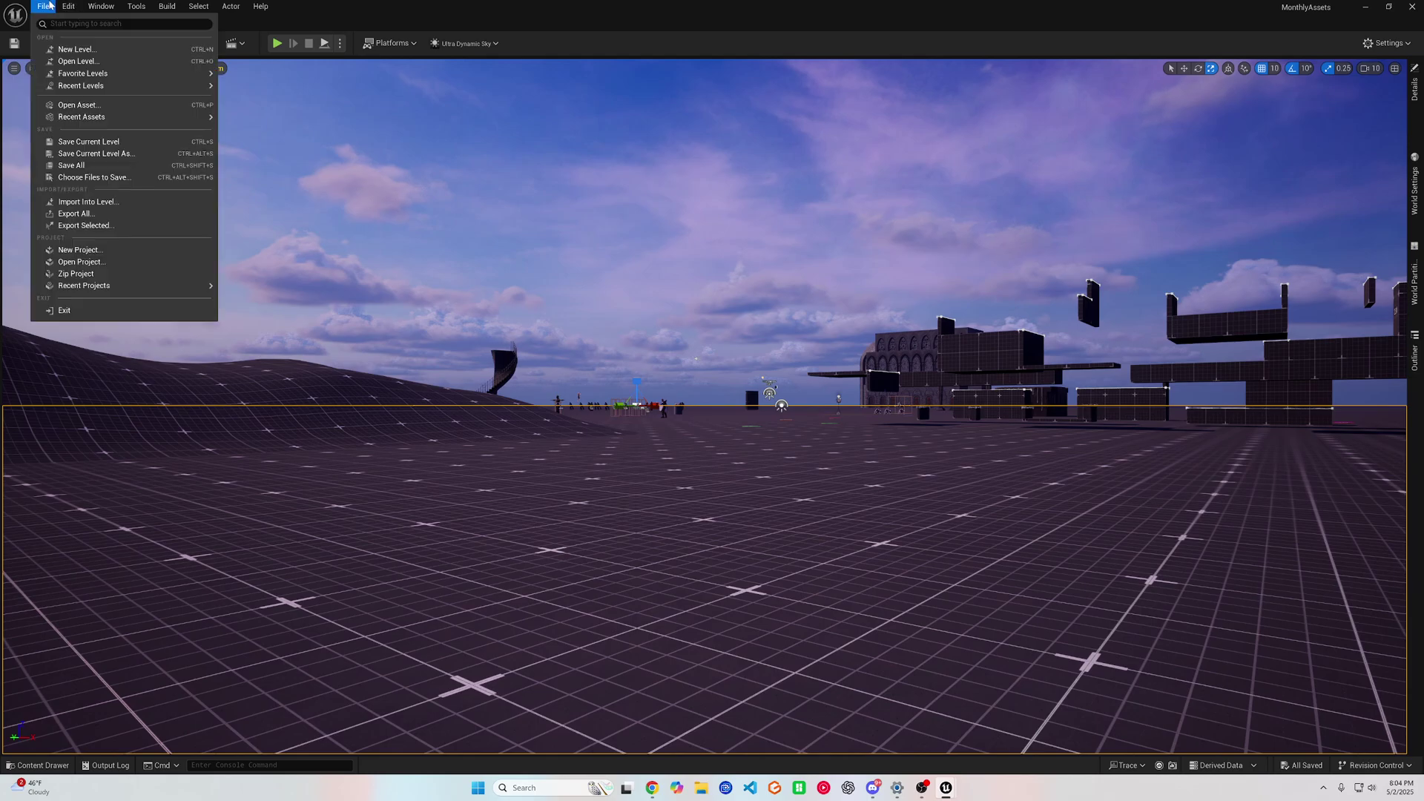
{"action": "mouse_move", "coordinate": [53, 6]}
{"action": "left_click", "coordinate": [67, 49]}
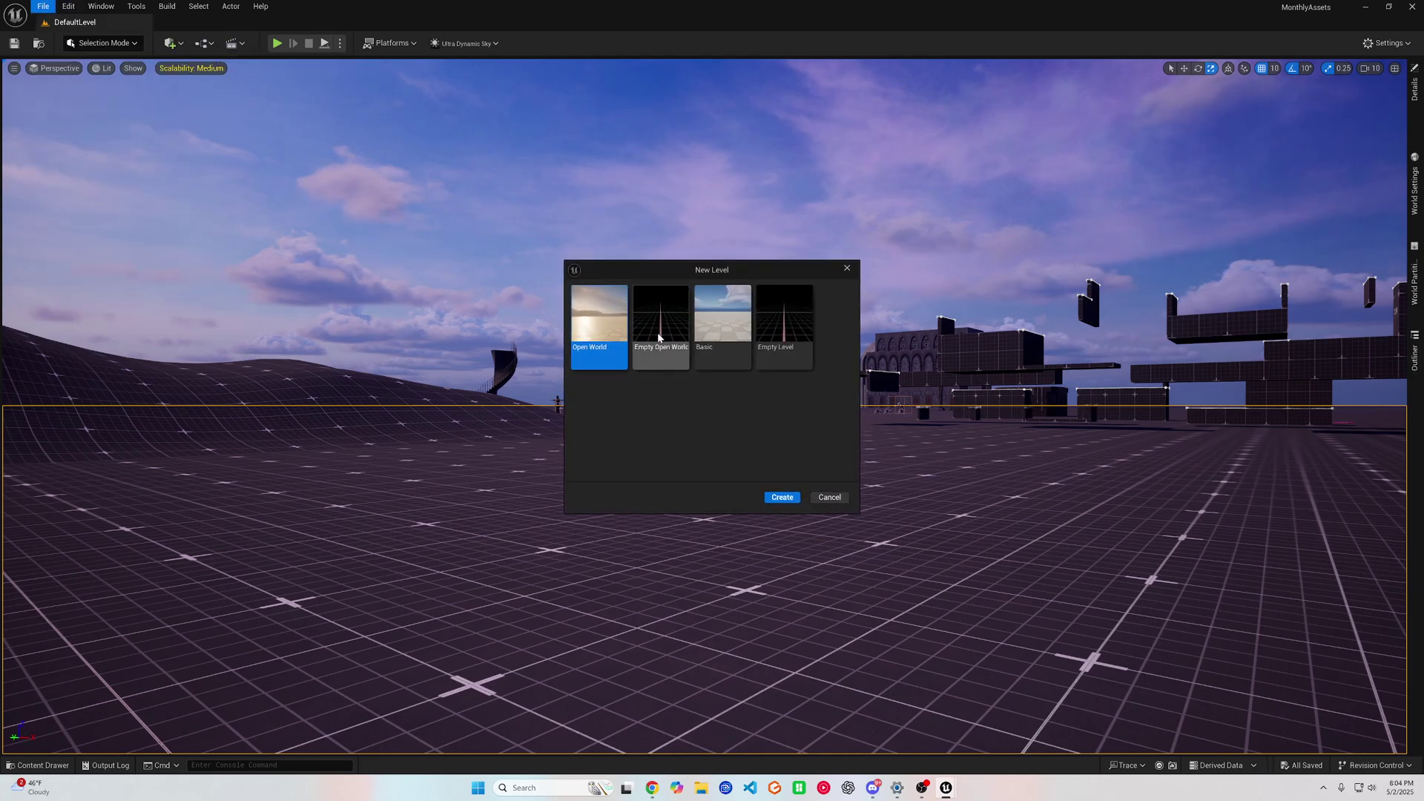
{"action": "left_click", "coordinate": [783, 498]}
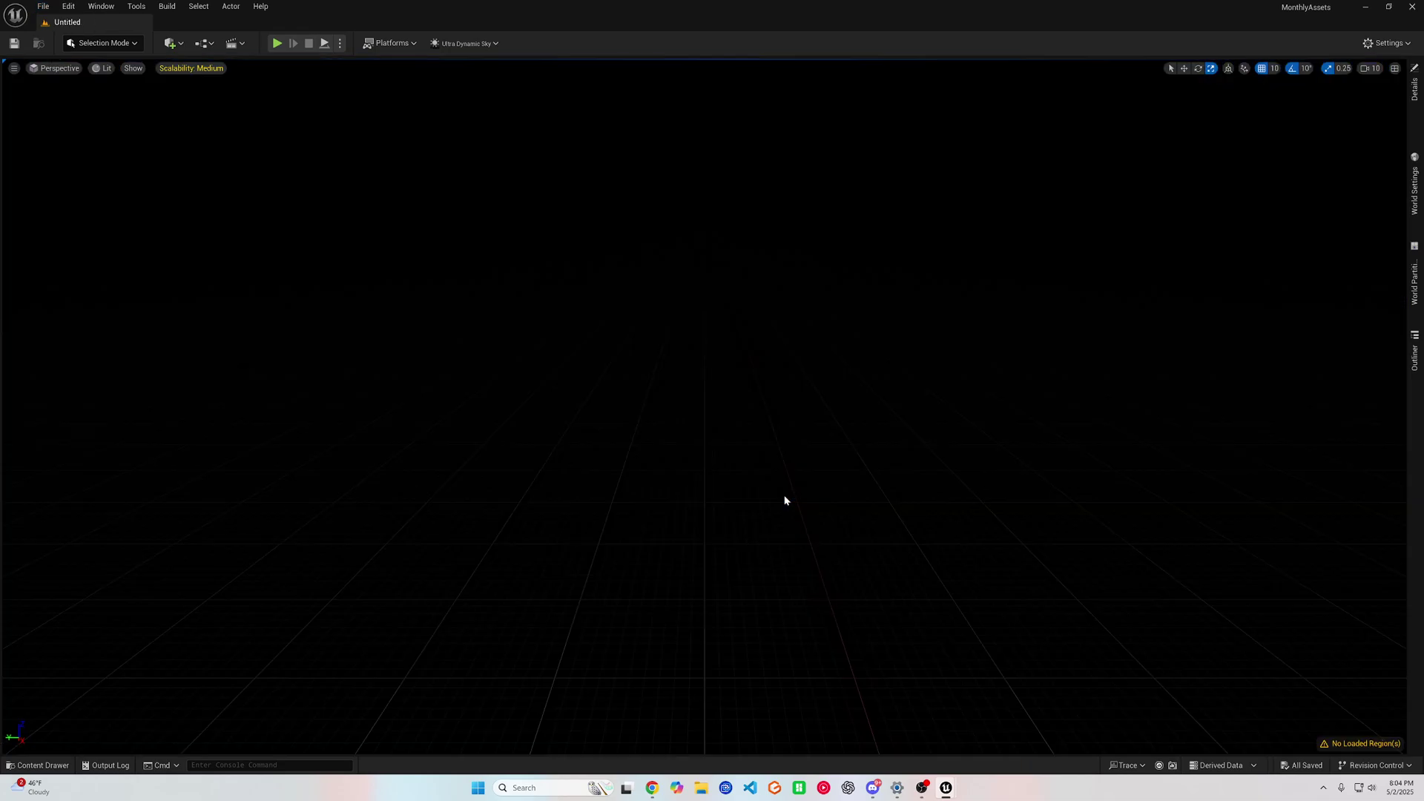
Place the Ultra Dynamic Sky blueprint from the UltraDynamicSky Blueprints folder in the empty level and frame it.
{"action": "left_click", "coordinate": [42, 765]}
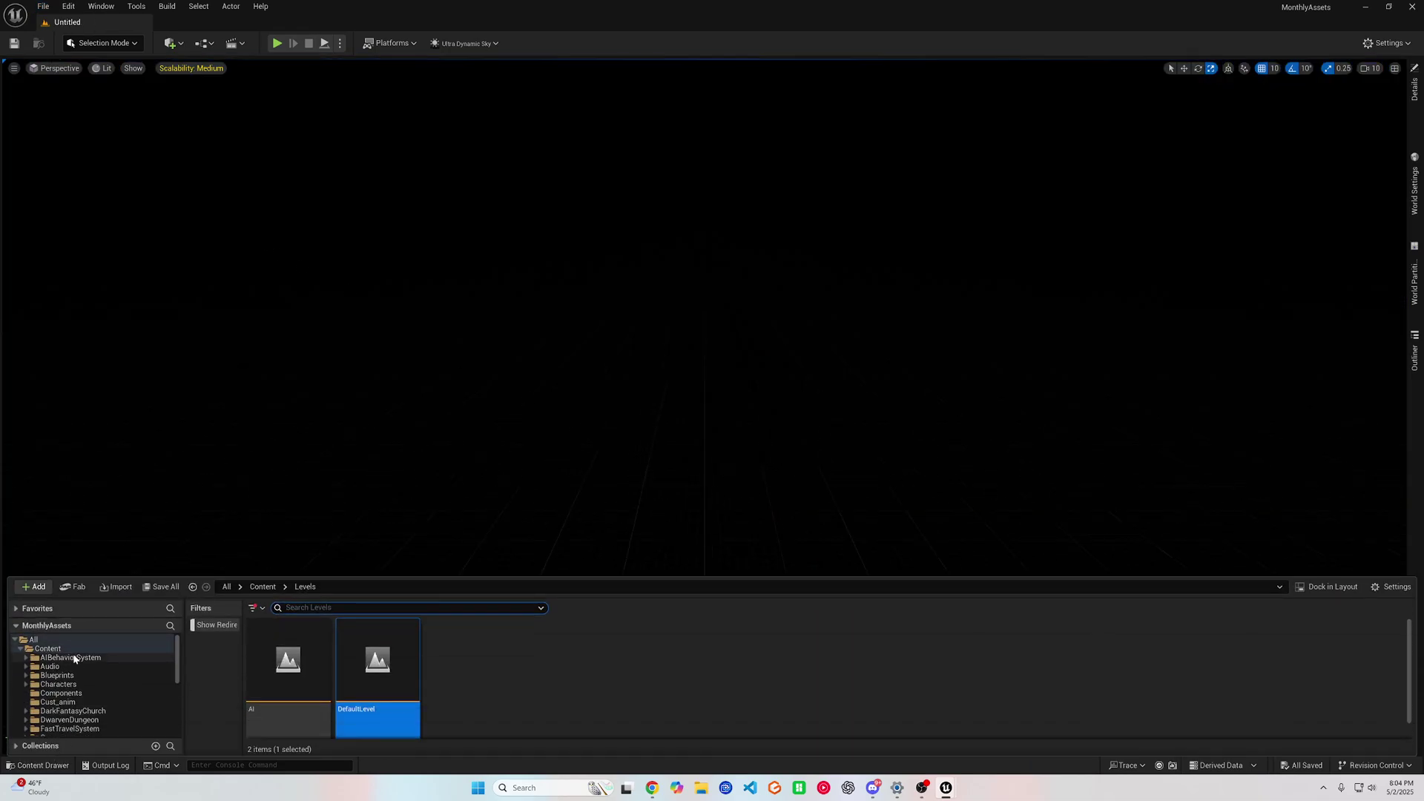
{"action": "scroll", "coordinate": [77, 688], "scroll_direction": "down", "scroll_amount": 3}
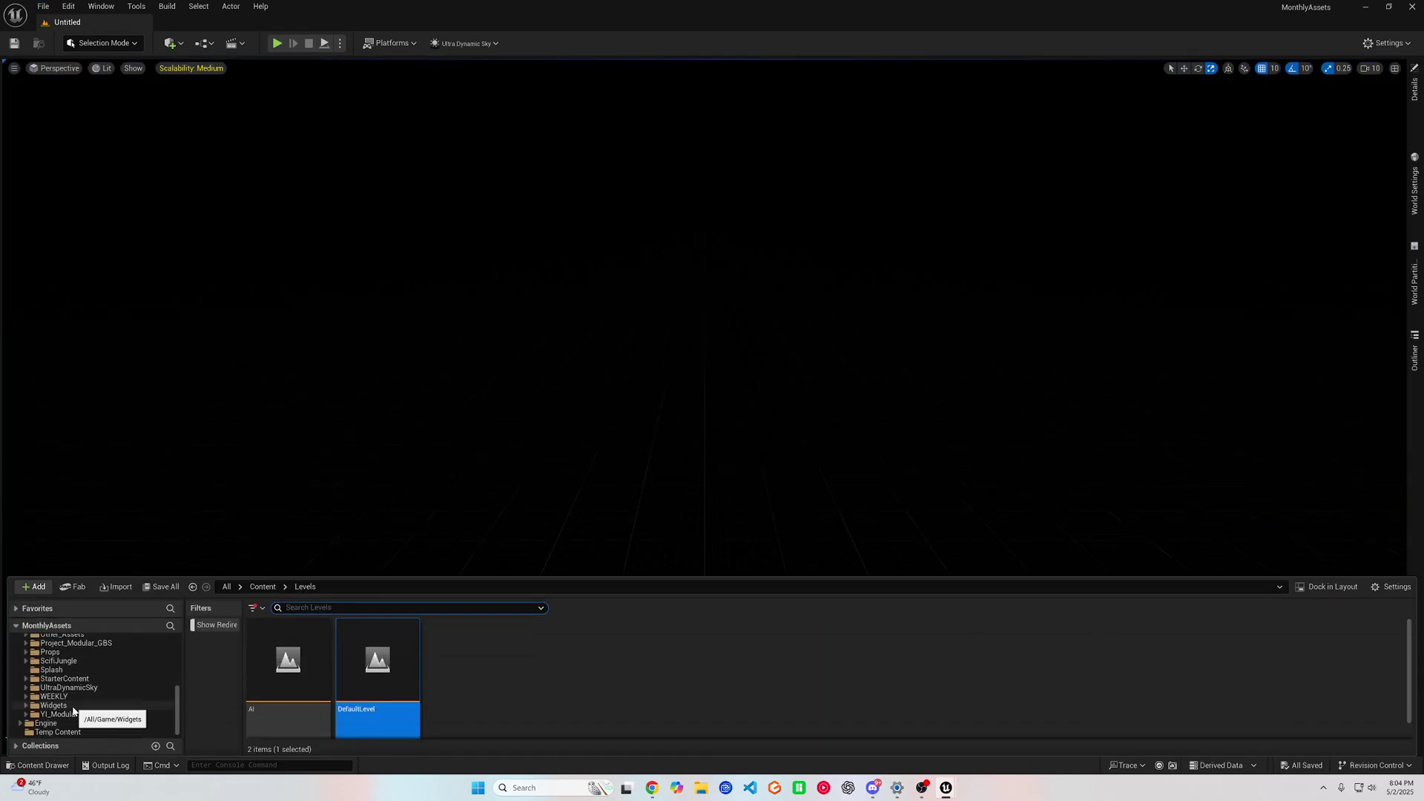
{"action": "left_click", "coordinate": [69, 688]}
{"action": "double_click", "coordinate": [289, 652]}
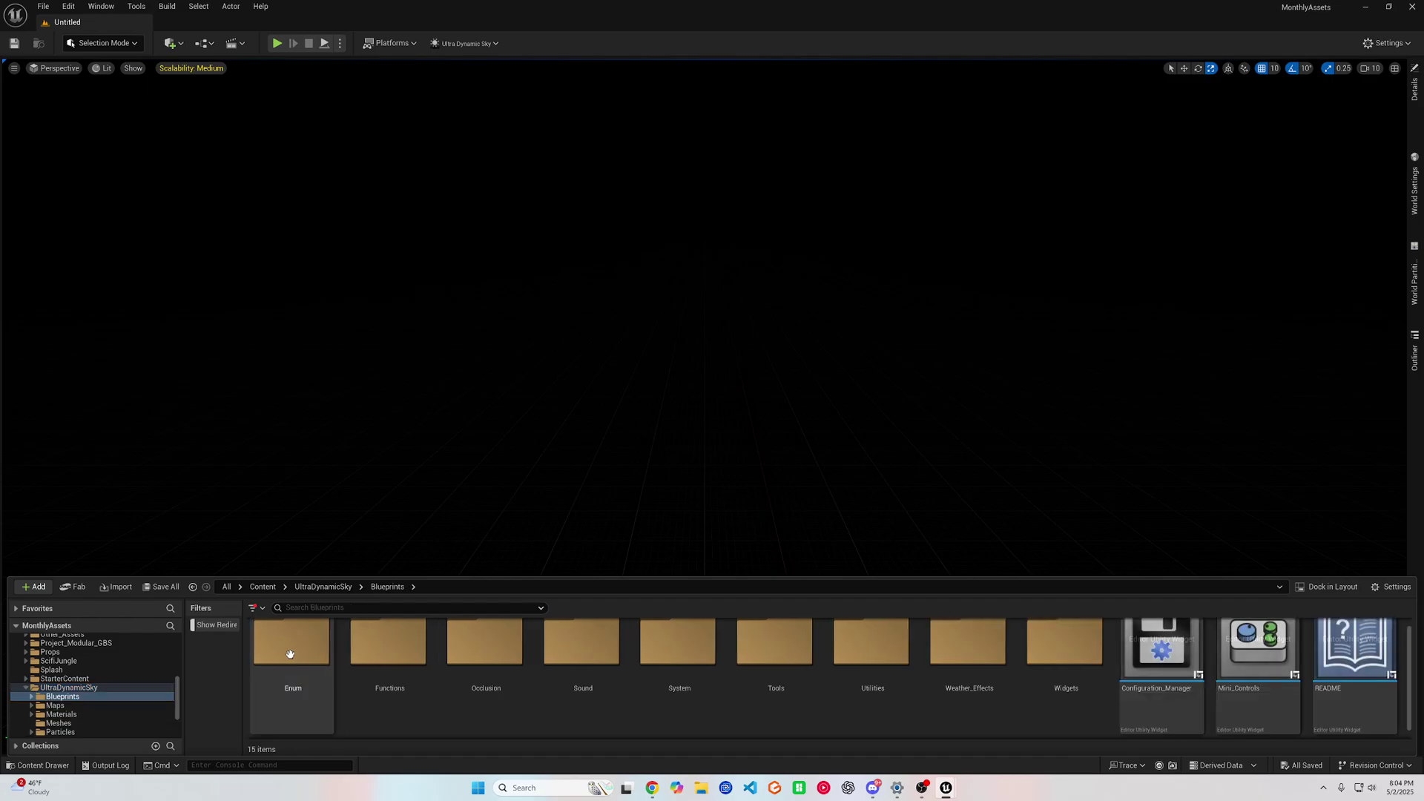
{"action": "scroll", "coordinate": [758, 667], "scroll_direction": "down", "scroll_amount": 2}
{"action": "left_click_drag", "start_coordinate": [301, 698], "coordinate": [509, 355]}
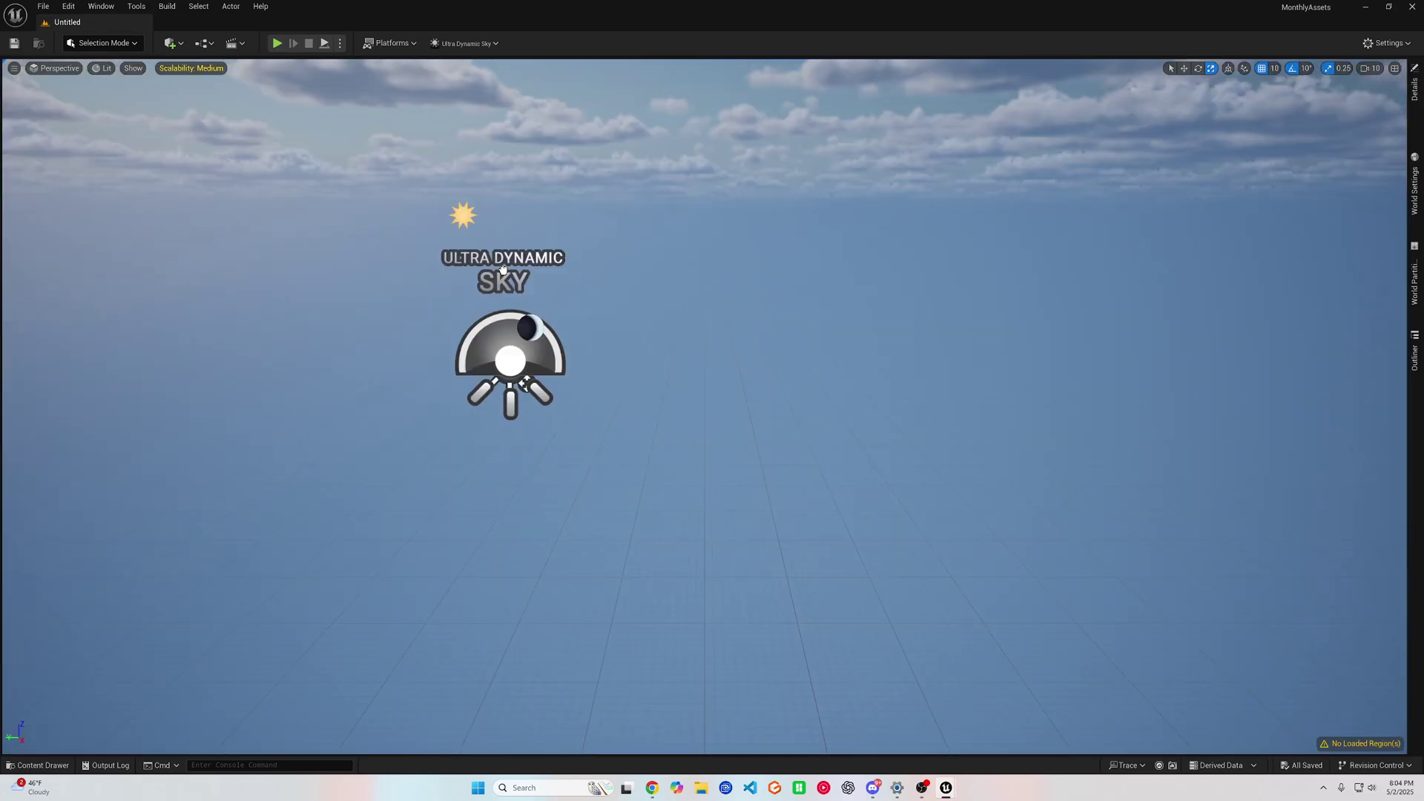
{"action": "key", "text": "f"}
Switch to Landscape mode and choose H_Sea_Out from the Gaea build folder Video/001 as the heightmap file.
{"action": "left_click", "coordinate": [91, 46]}
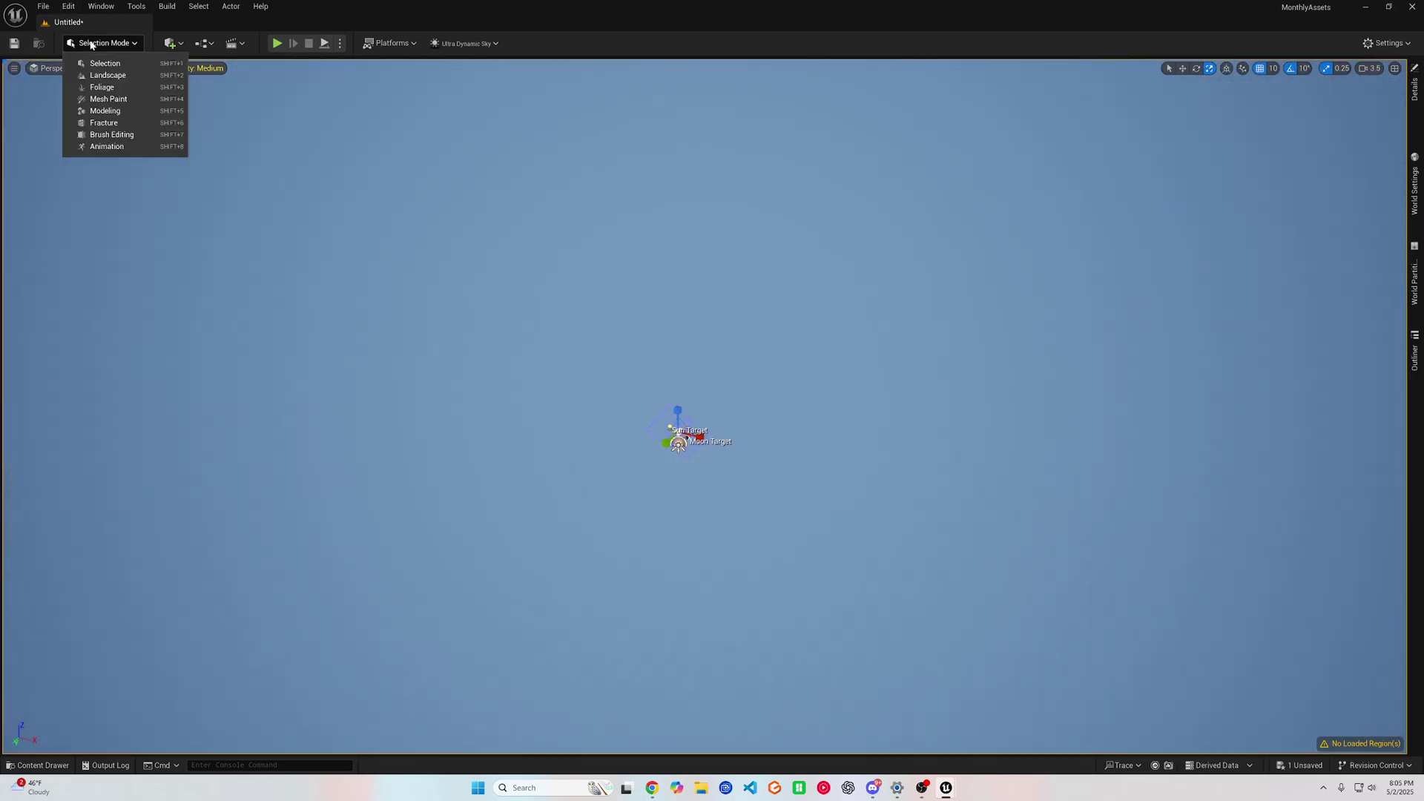
{"action": "left_click", "coordinate": [133, 81]}
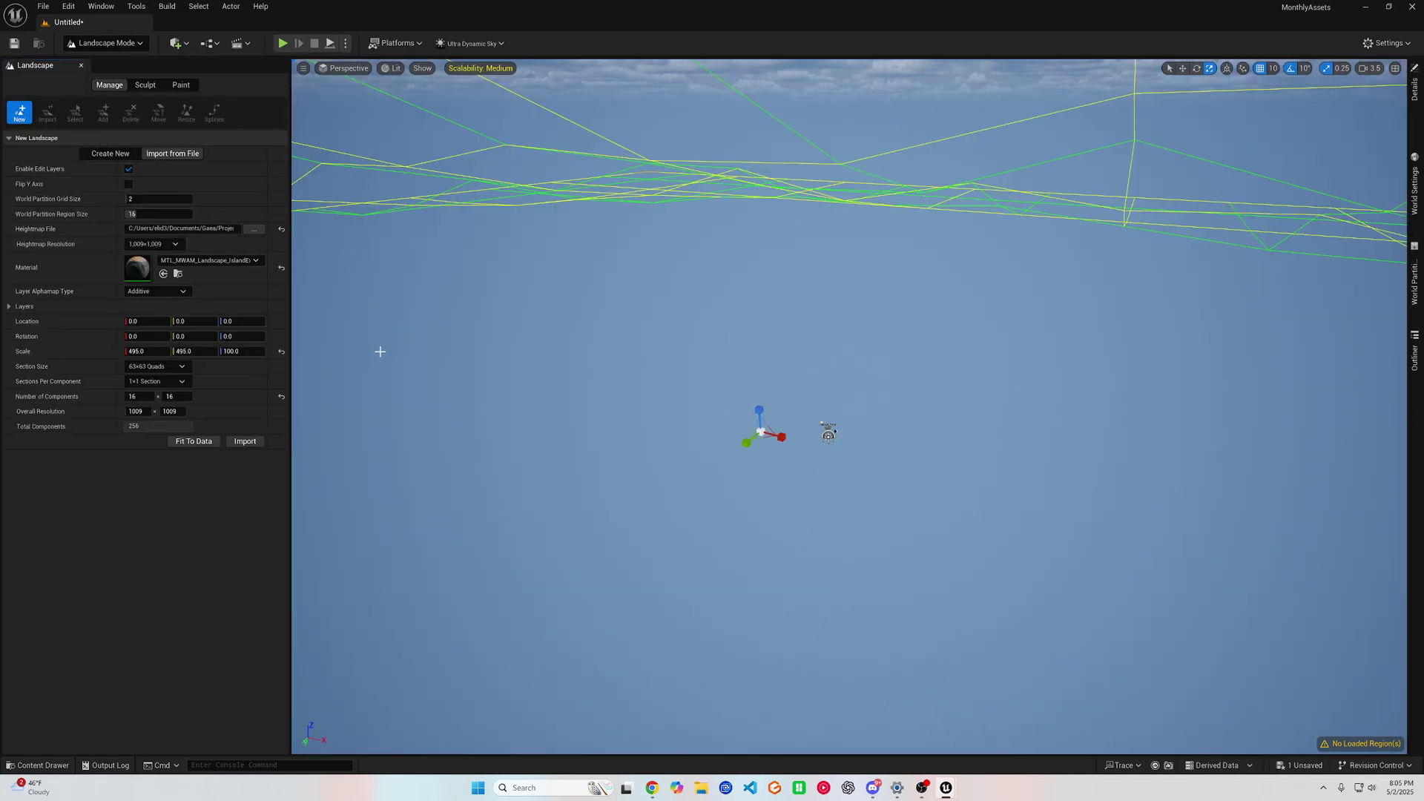
{"action": "left_click", "coordinate": [254, 230]}
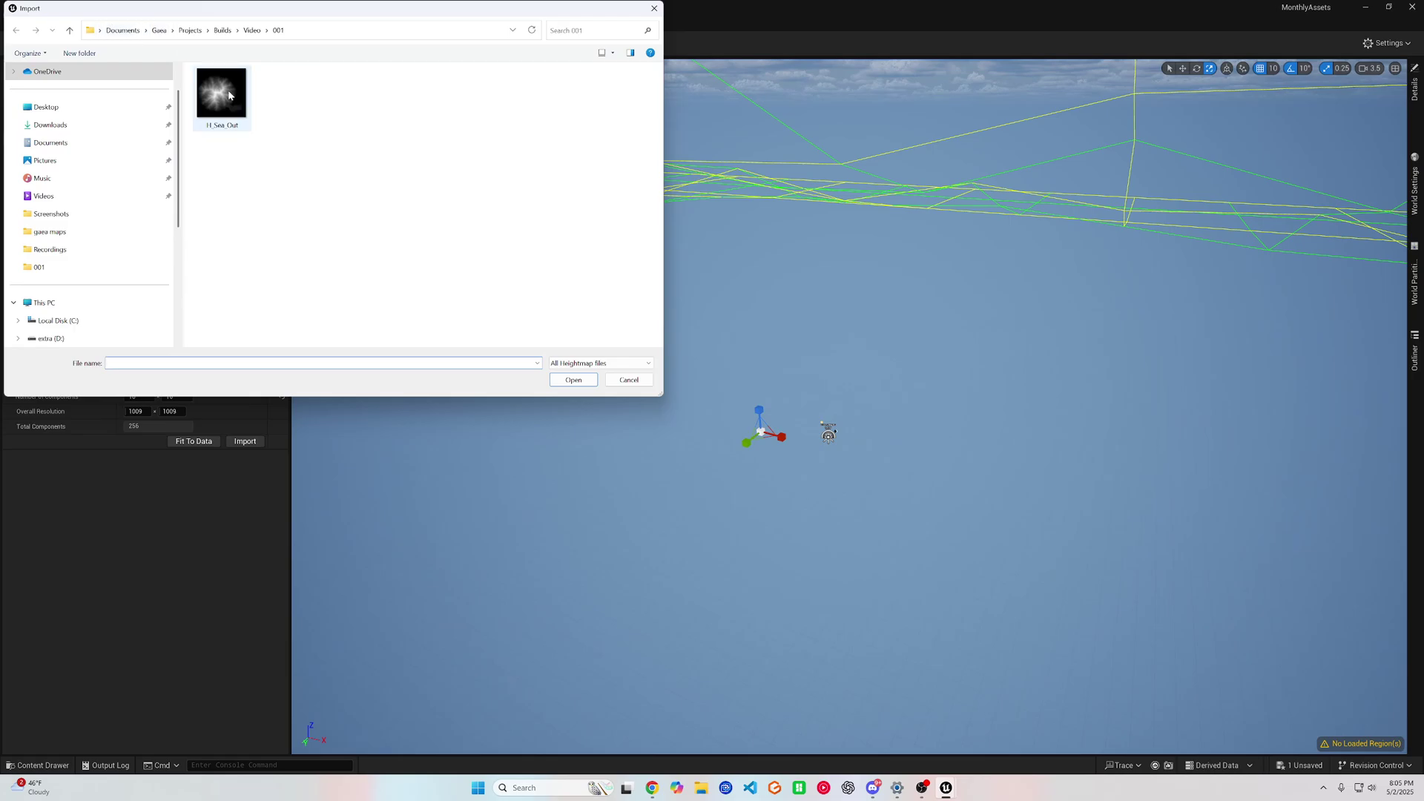
{"action": "left_click", "coordinate": [577, 382]}
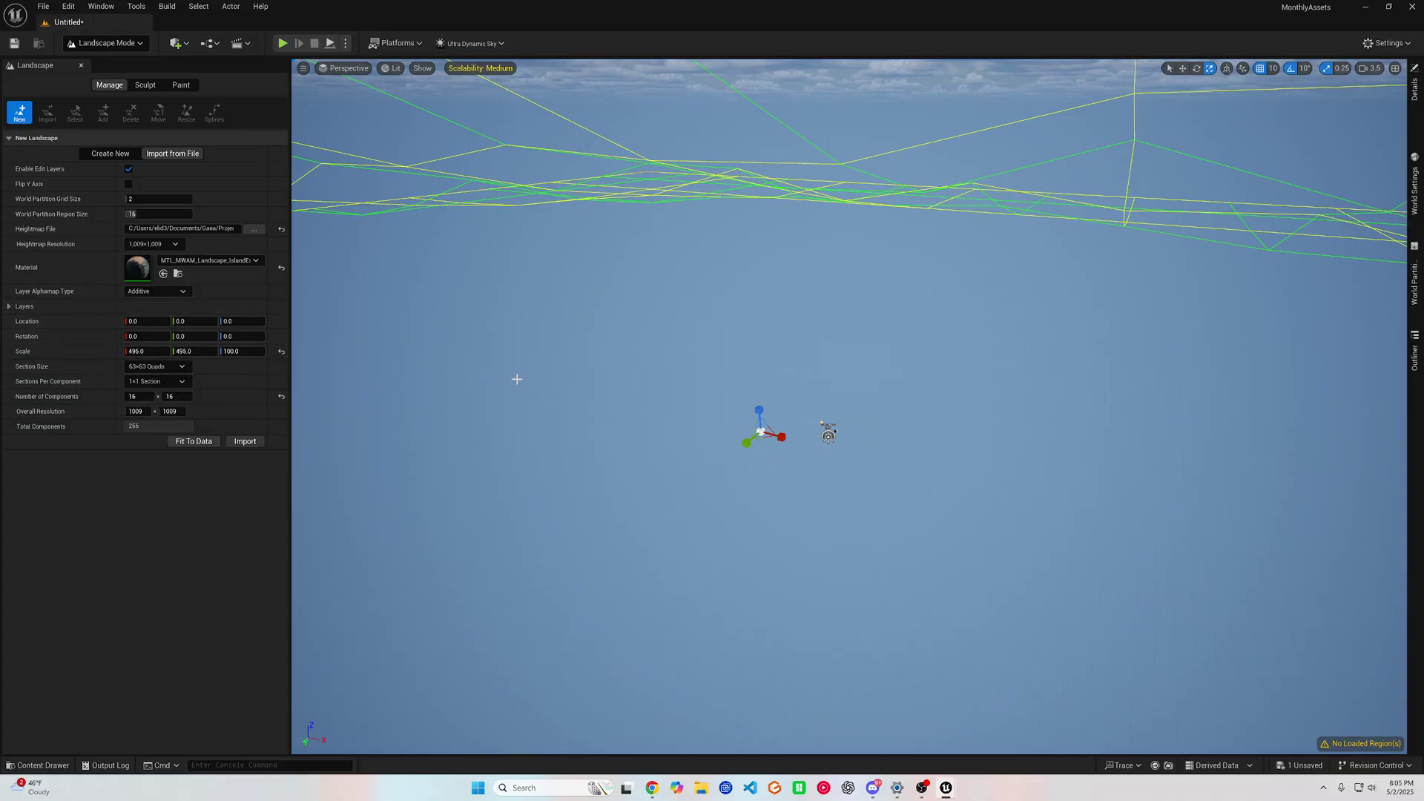
Check the landscape preview grid and import the heightmap as a new landscape.
{"action": "right_click_drag", "start_coordinate": [517, 379], "coordinate": [820, 415]}
{"action": "scroll", "coordinate": [518, 379], "scroll_direction": "down", "scroll_amount": 4}
{"action": "scroll", "coordinate": [541, 371], "scroll_direction": "up", "scroll_amount": 6}
{"action": "key", "text": "a"}
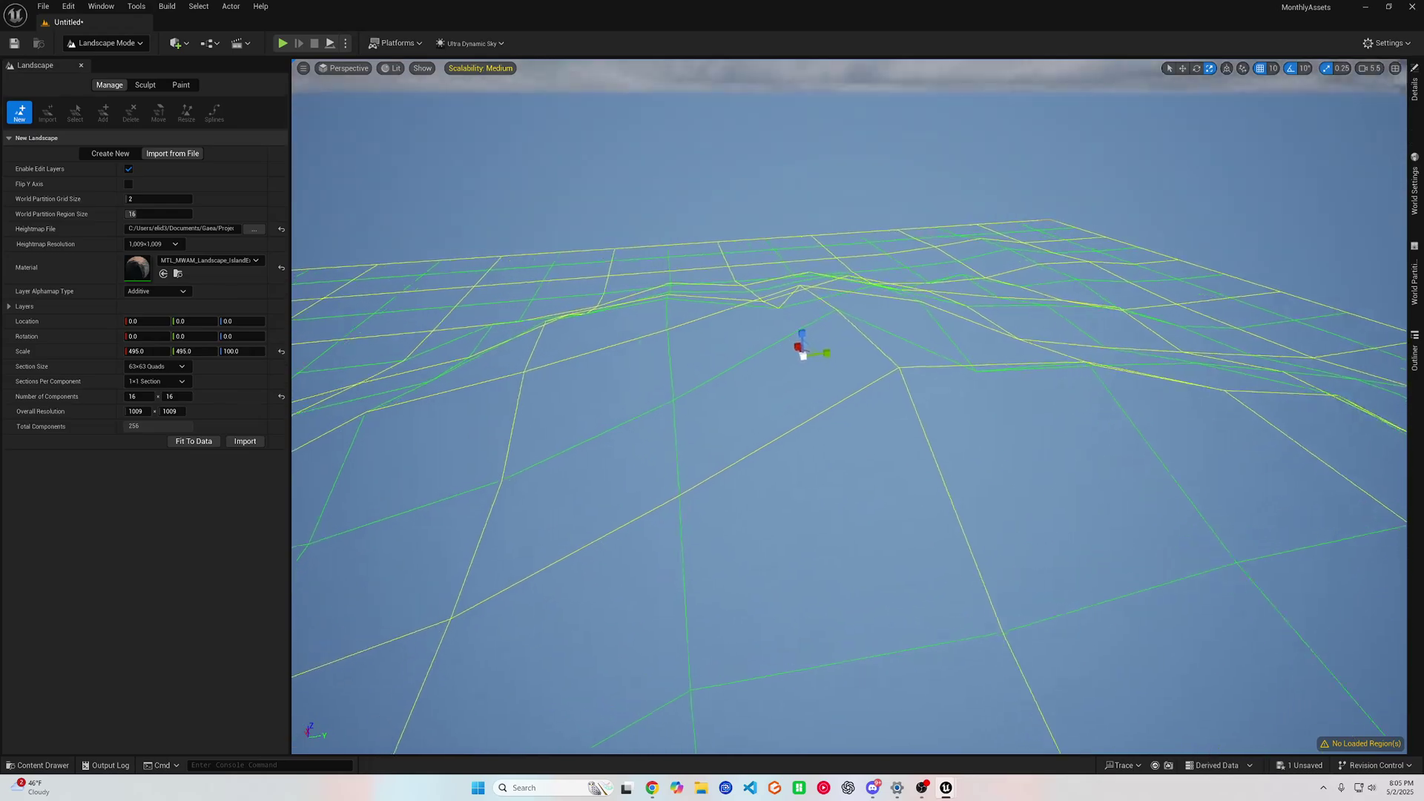
{"action": "right_click_drag", "start_coordinate": [582, 417], "coordinate": [591, 419]}
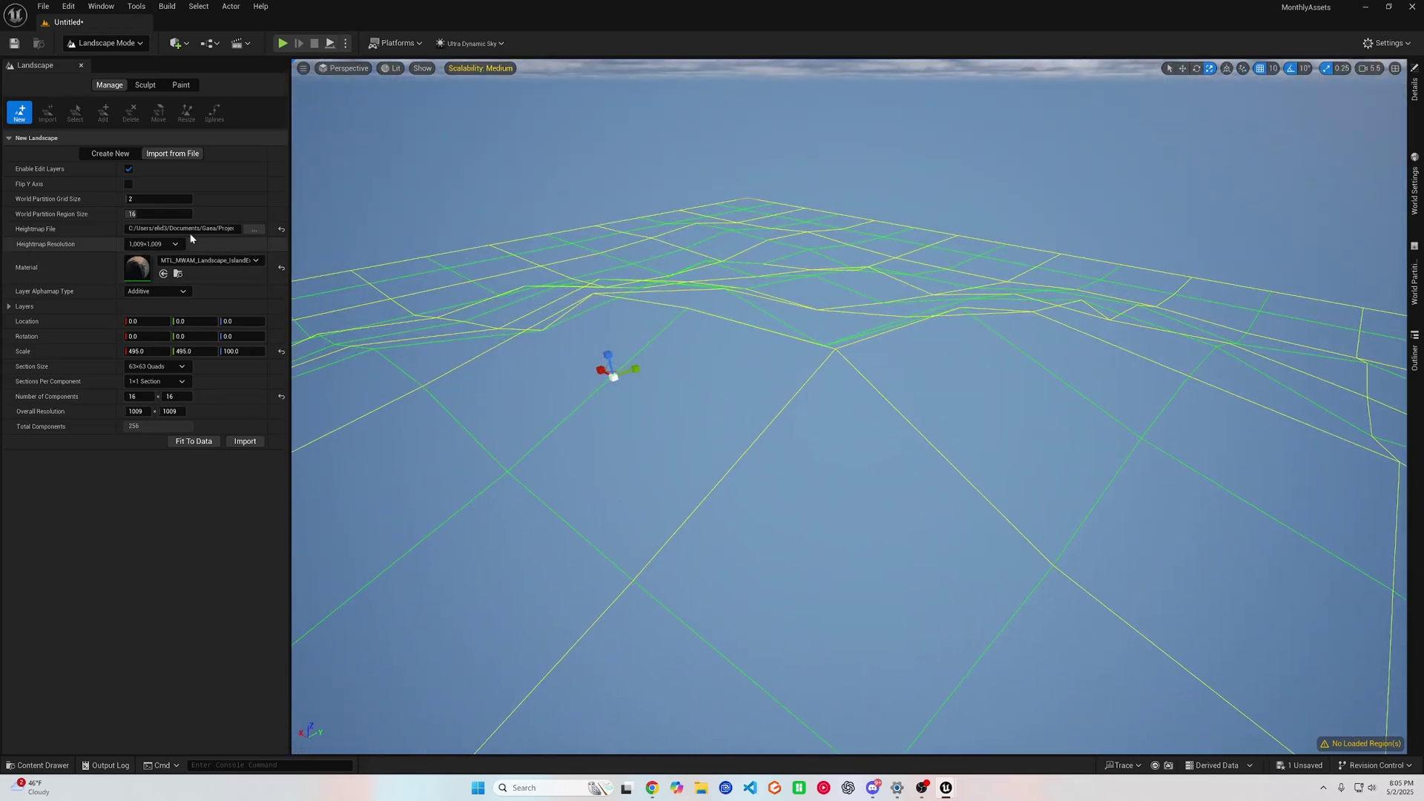
{"action": "left_click", "coordinate": [245, 442]}
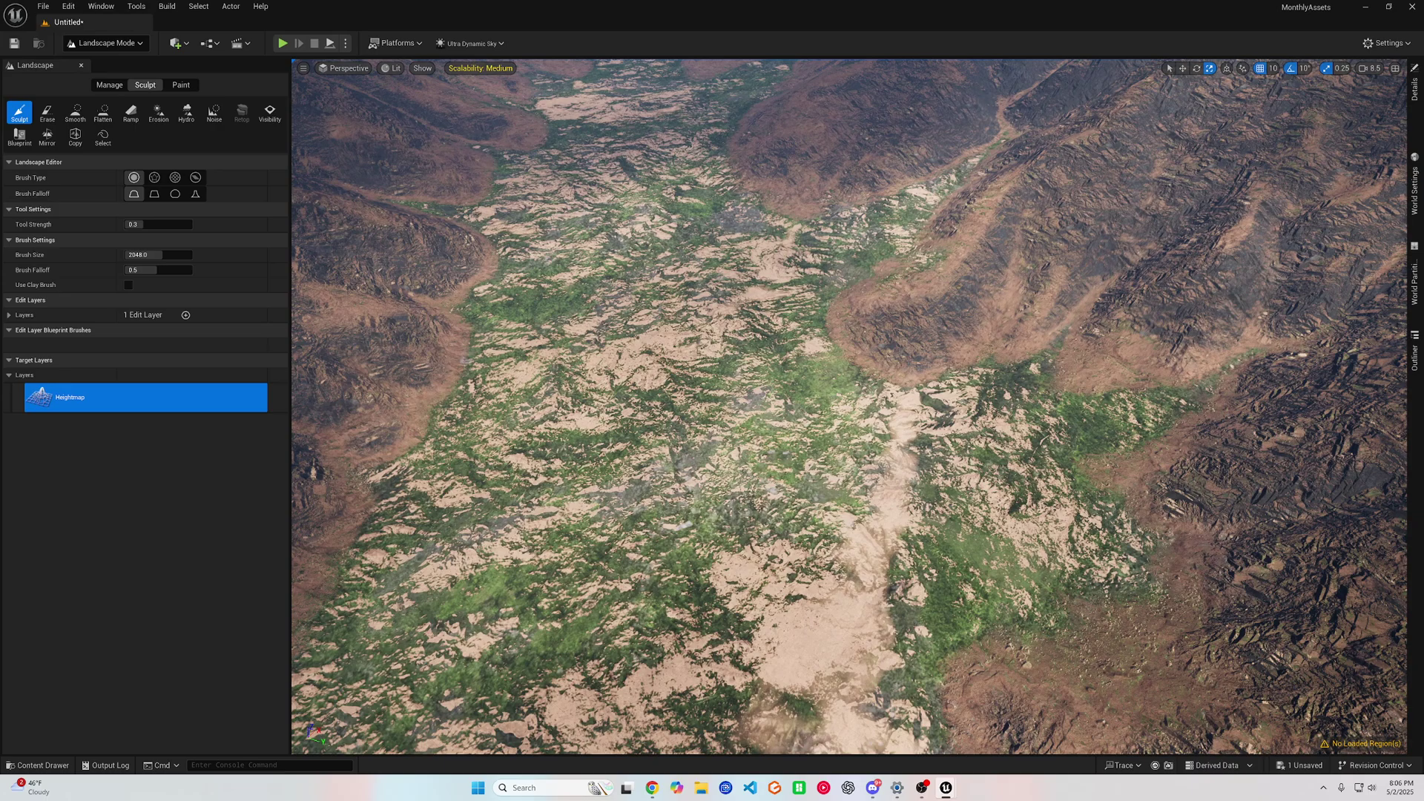
Look over the imported island terrain and return to Selection mode.
{"action": "right_click_drag", "start_coordinate": [599, 426], "coordinate": [594, 312]}
{"action": "right_click_drag", "start_coordinate": [854, 356], "coordinate": [854, 437]}
{"action": "left_click", "coordinate": [103, 43]}
{"action": "left_click", "coordinate": [104, 63]}
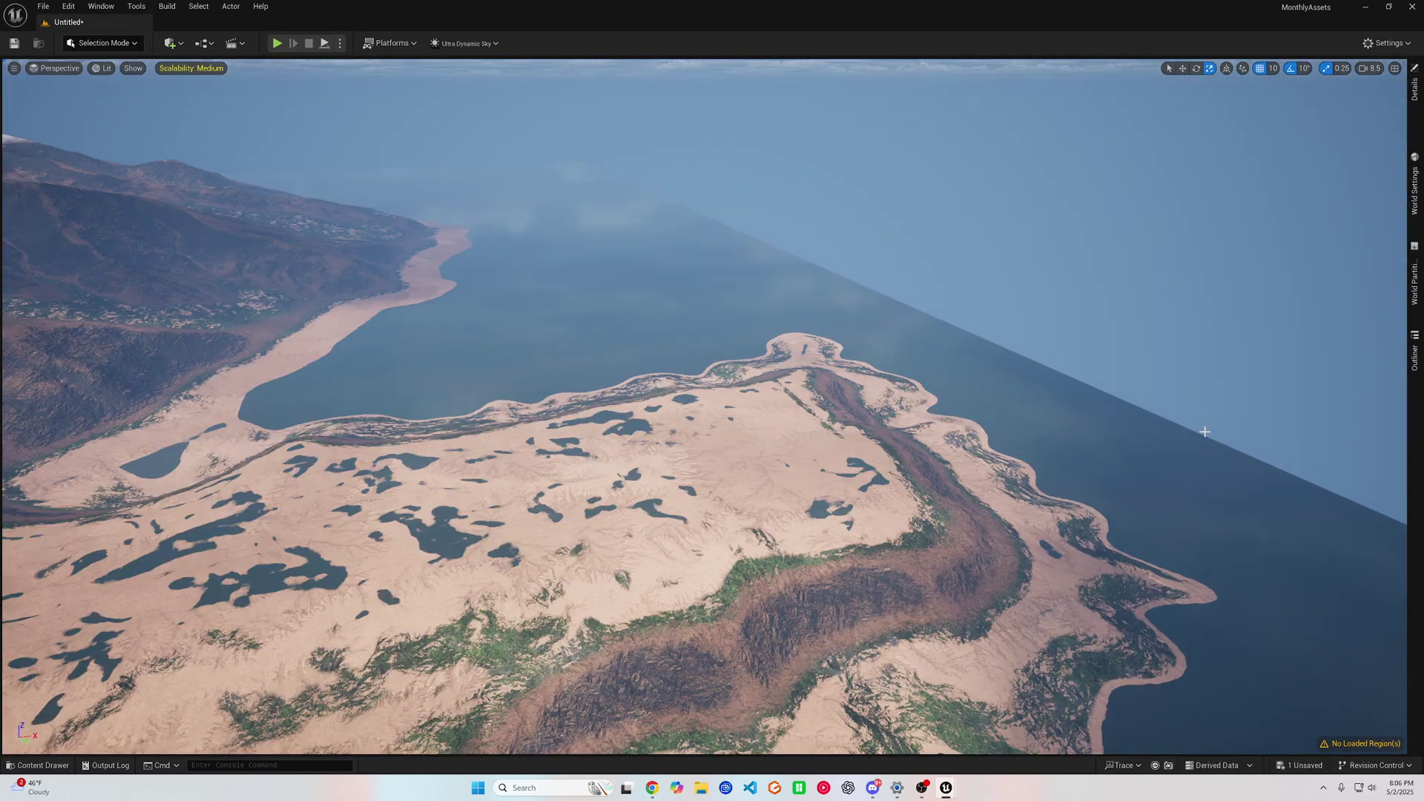
Unload the current World Partition region and load a new region from cells selected near the same corner of the landscape grid.
{"action": "left_click", "coordinate": [1414, 275]}
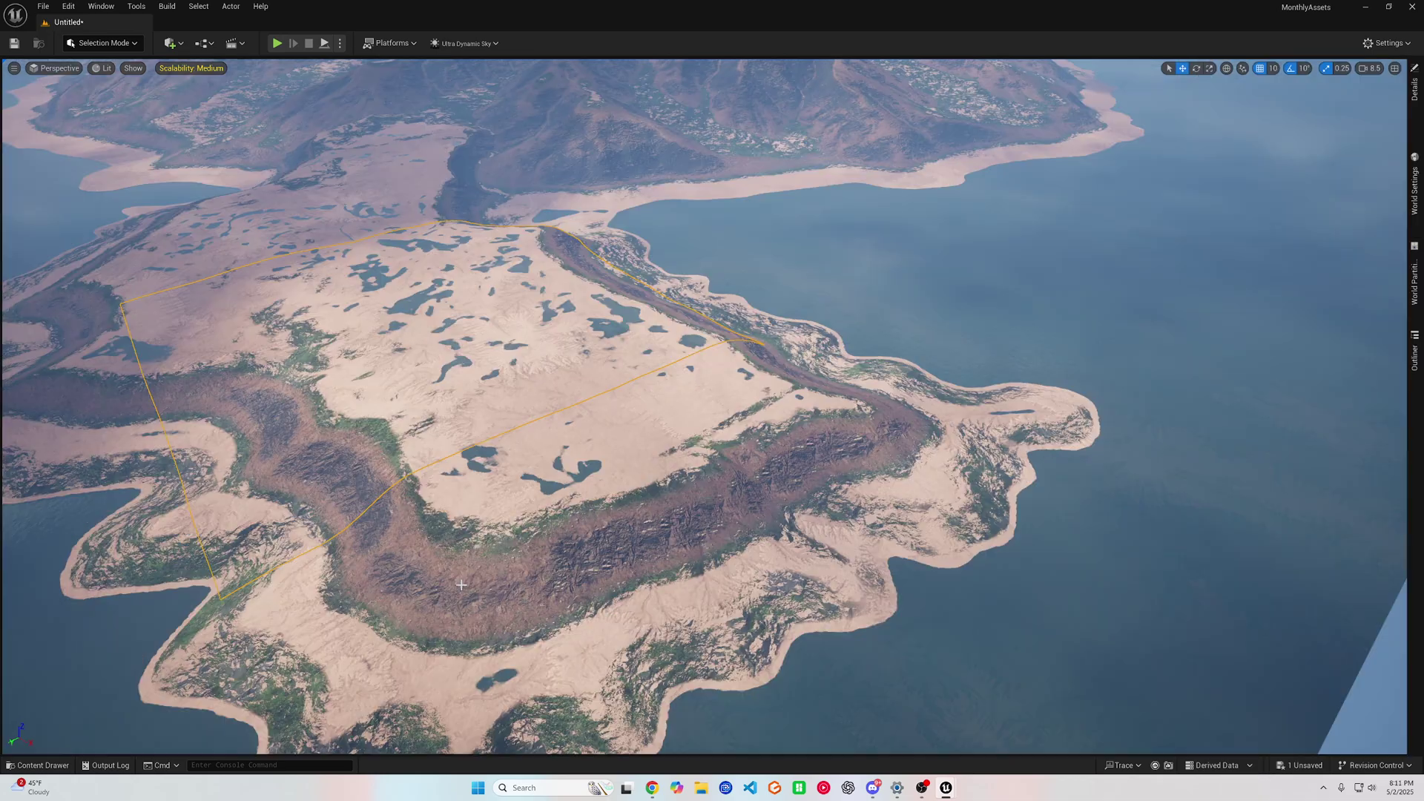
{"action": "left_click", "coordinate": [1414, 274]}
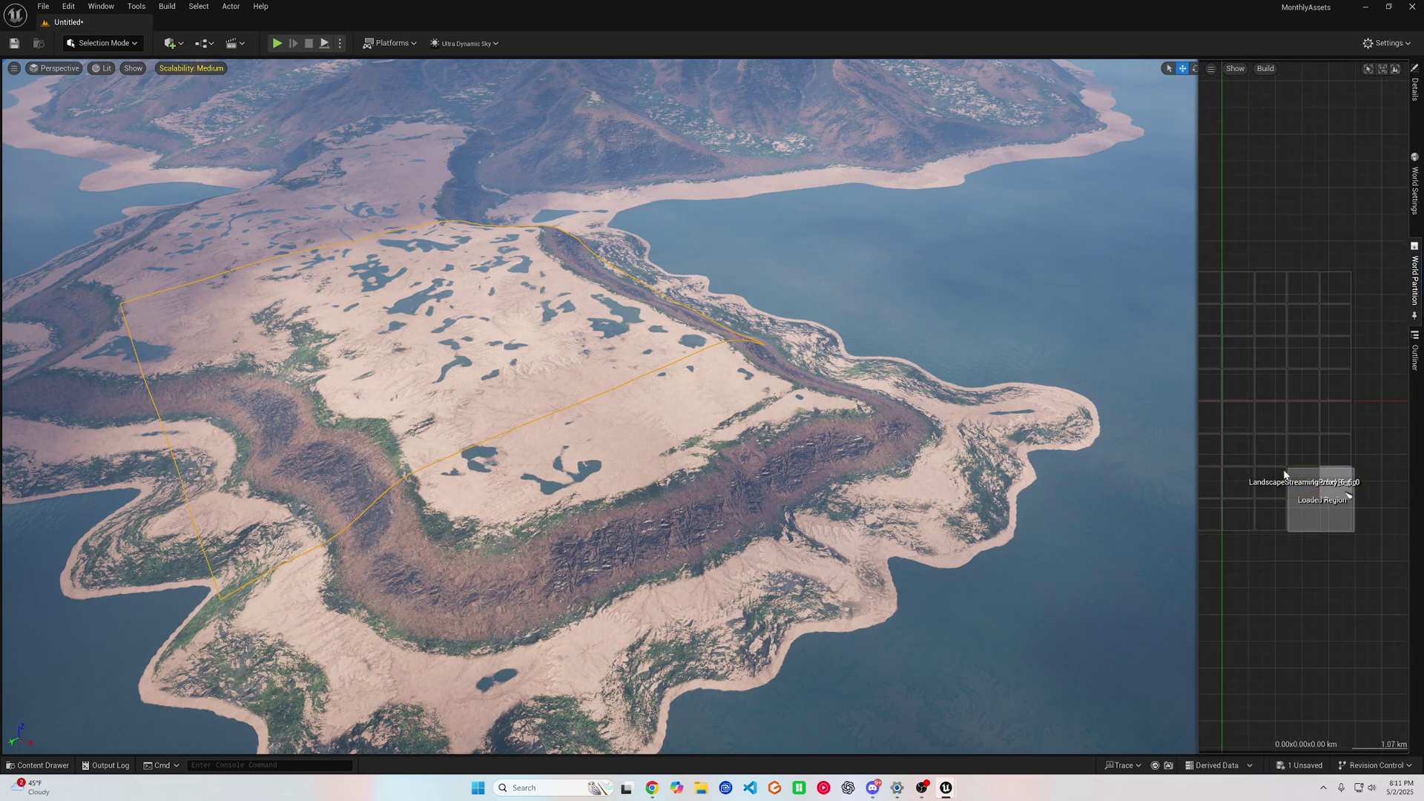
{"action": "right_click", "coordinate": [1364, 538]}
{"action": "left_click", "coordinate": [1328, 541]}
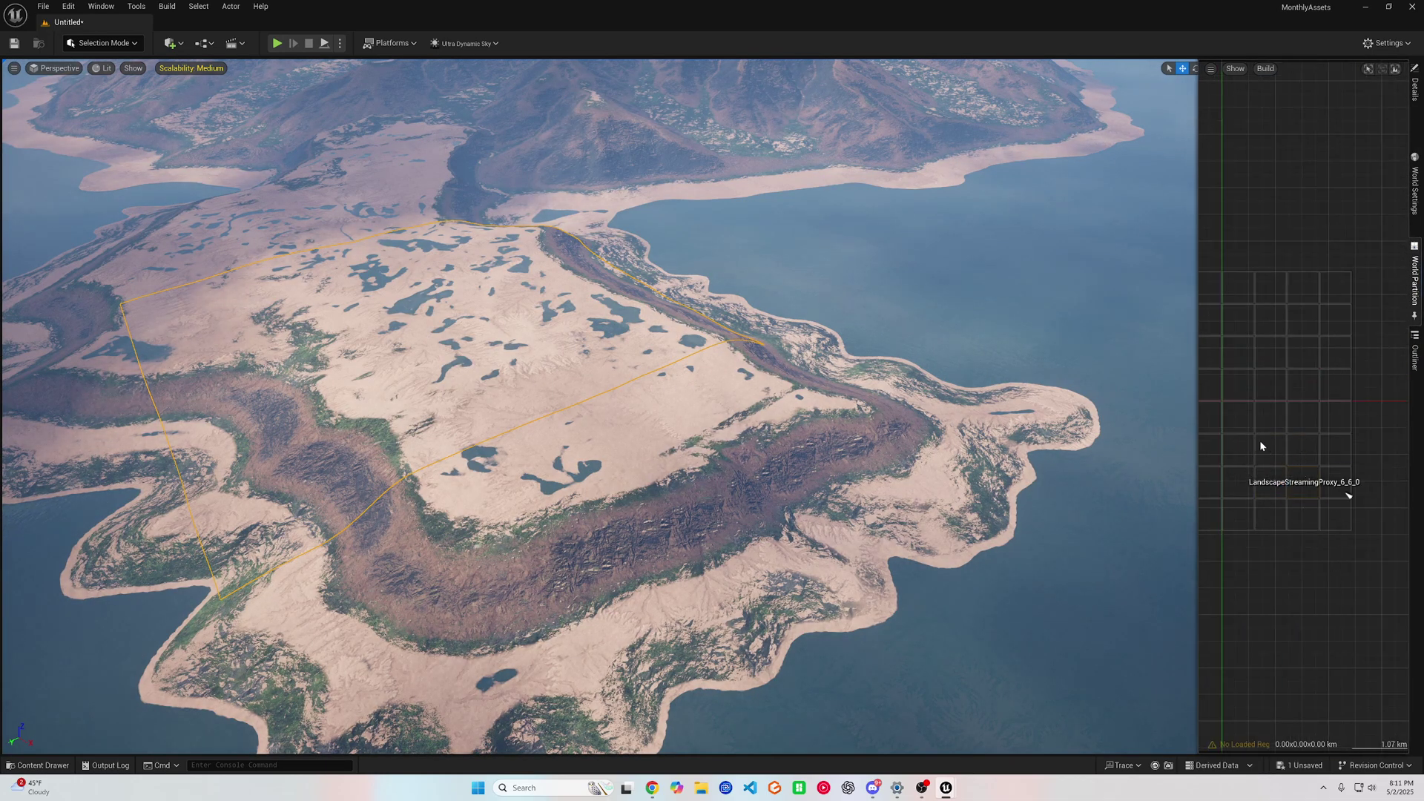
{"action": "left_click_drag", "start_coordinate": [1258, 439], "coordinate": [1355, 502]}
{"action": "right_click", "coordinate": [1335, 506]}
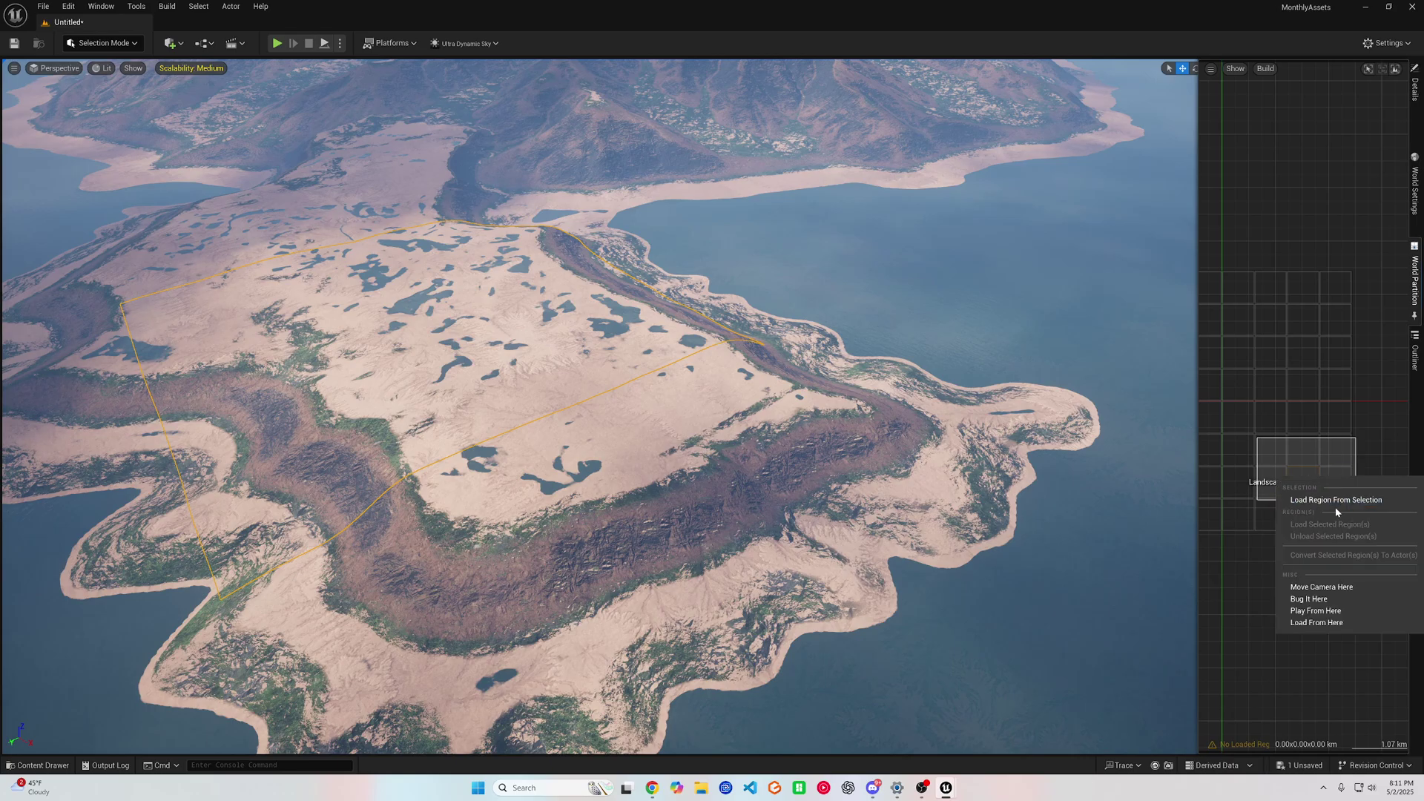
{"action": "left_click", "coordinate": [1334, 505]}
Play-test from a point on the sandy plateau with r.Streaming.PoolSize set to 10000 in the console, and end the session.
{"action": "right_click", "coordinate": [473, 405]}
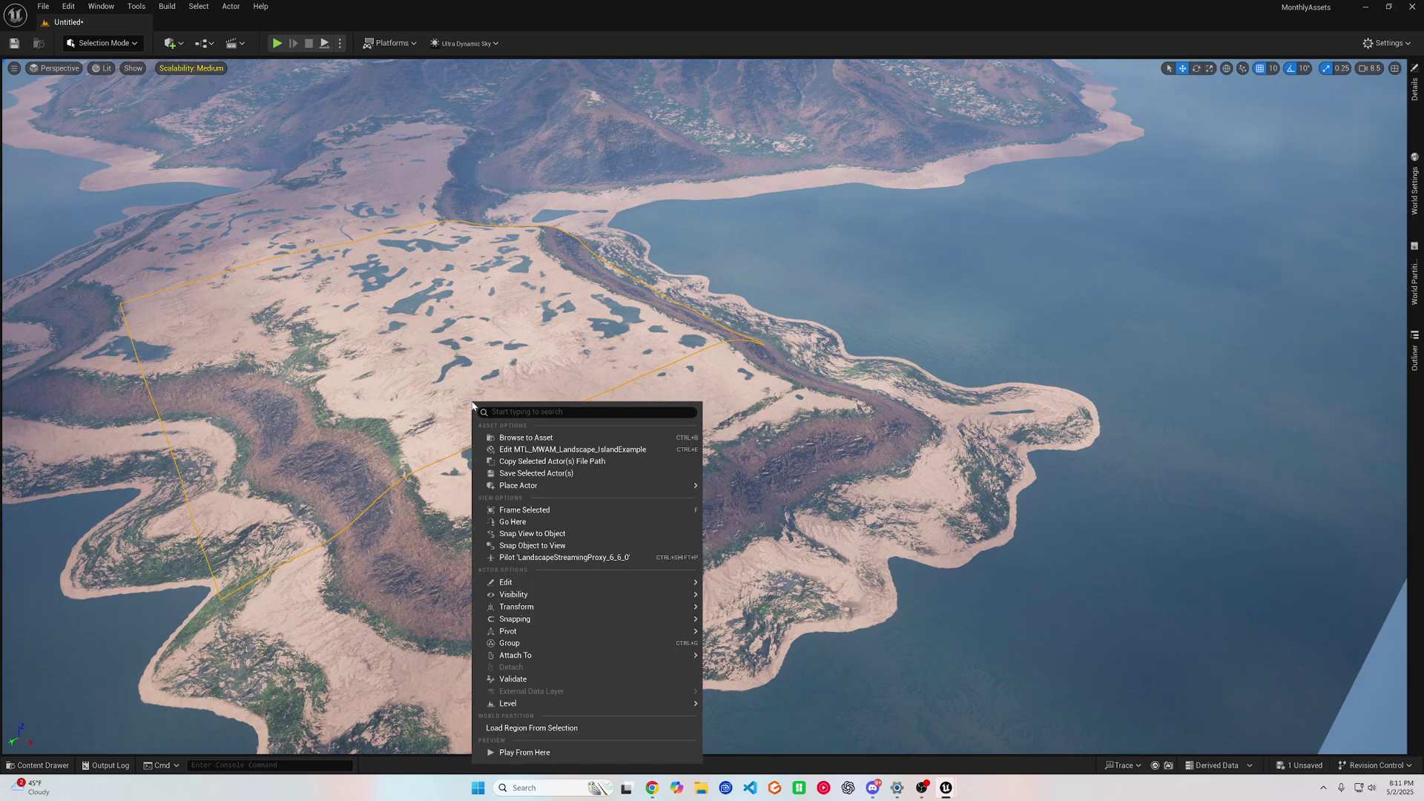
{"action": "left_click", "coordinate": [523, 752]}
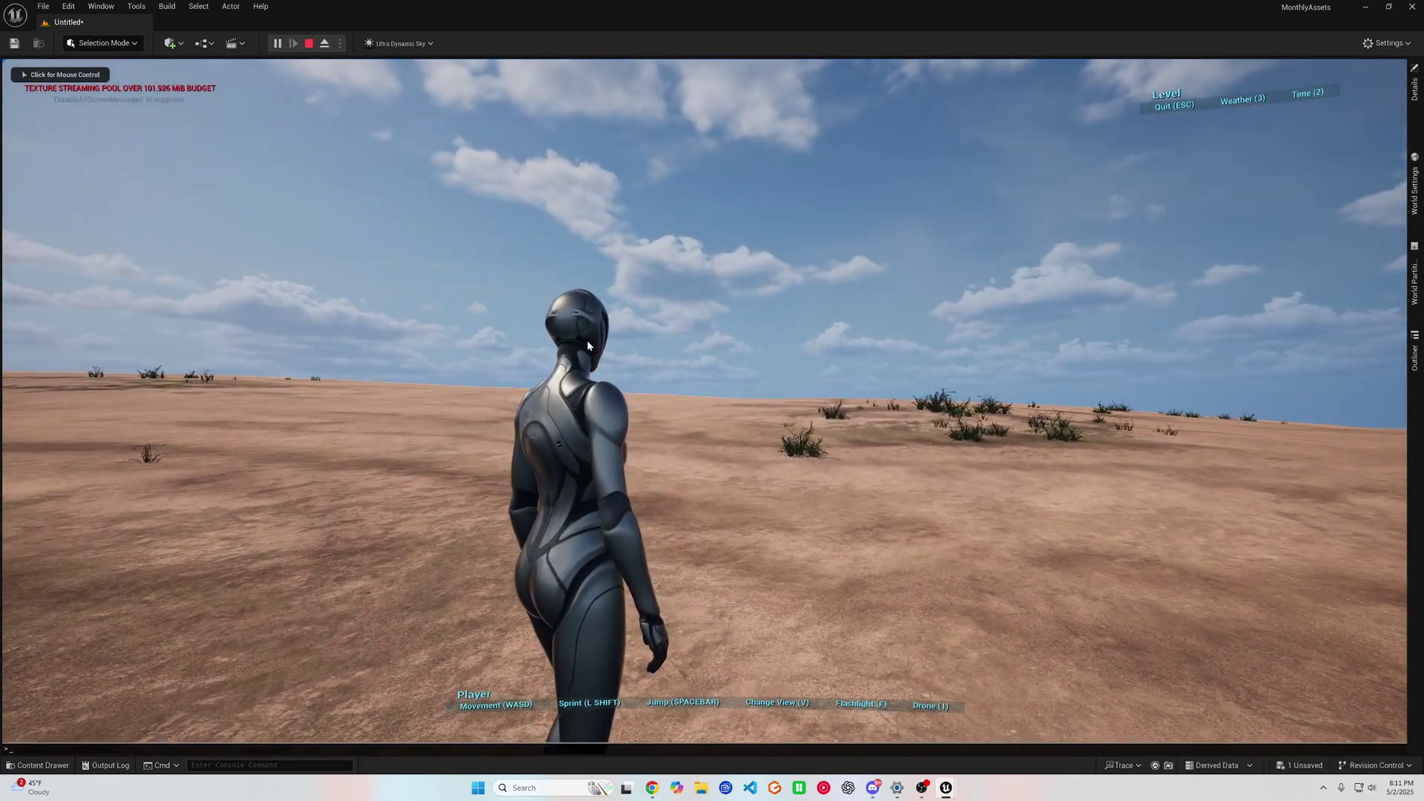
{"action": "key", "text": "grave"}
{"action": "type", "text": "r.streaming pool"}
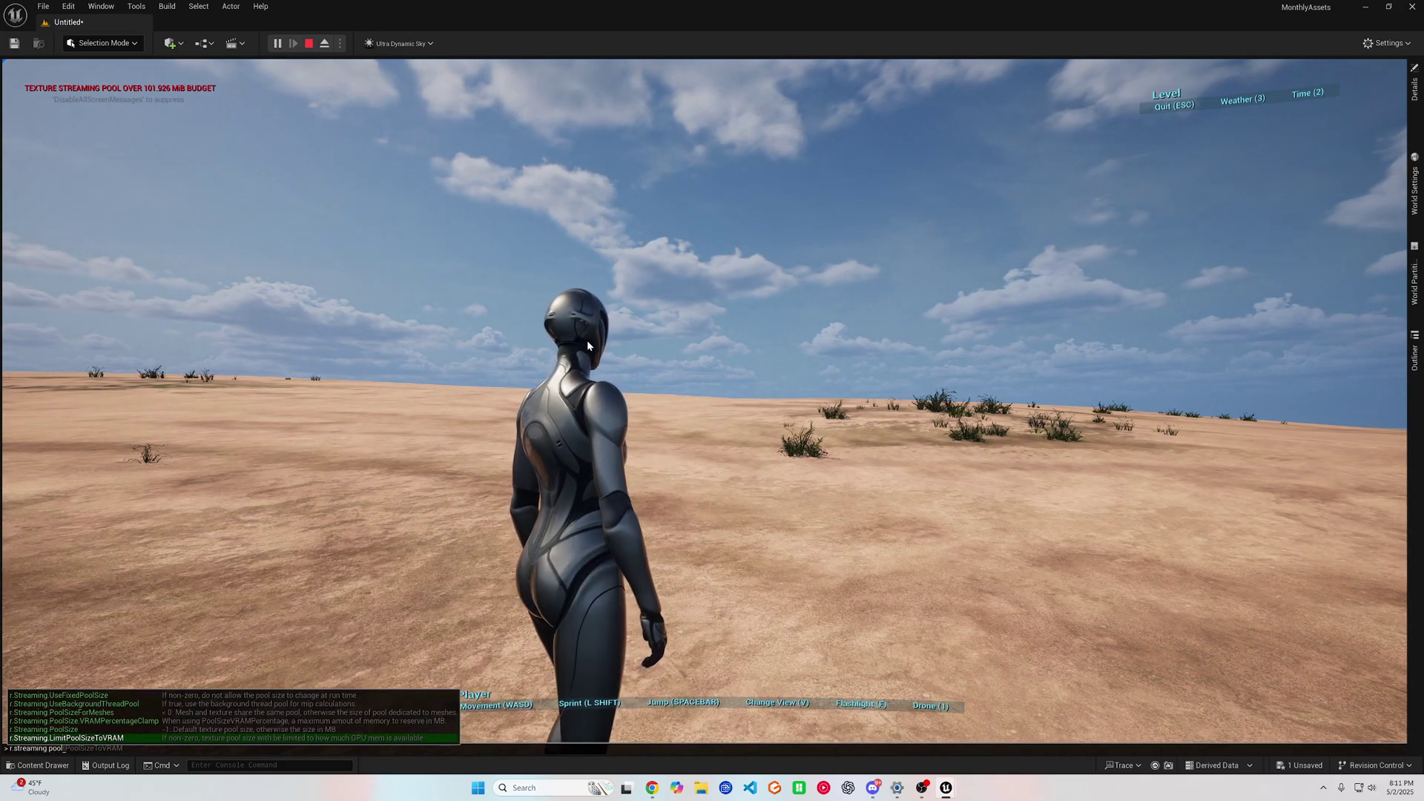
{"action": "key", "text": "Up"}
{"action": "type", "text": "10000"}
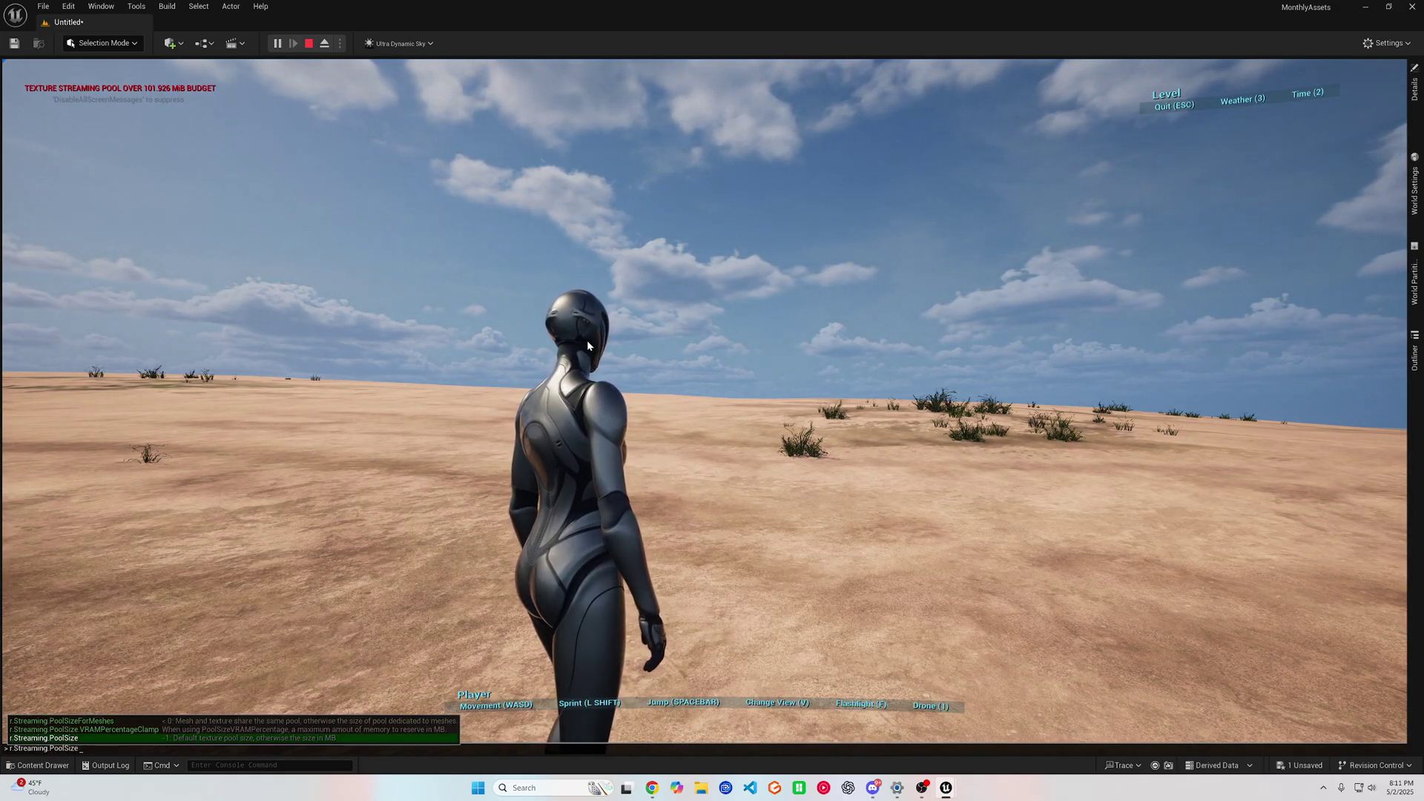
{"action": "key", "text": "Return"}
{"action": "key", "text": "w"}
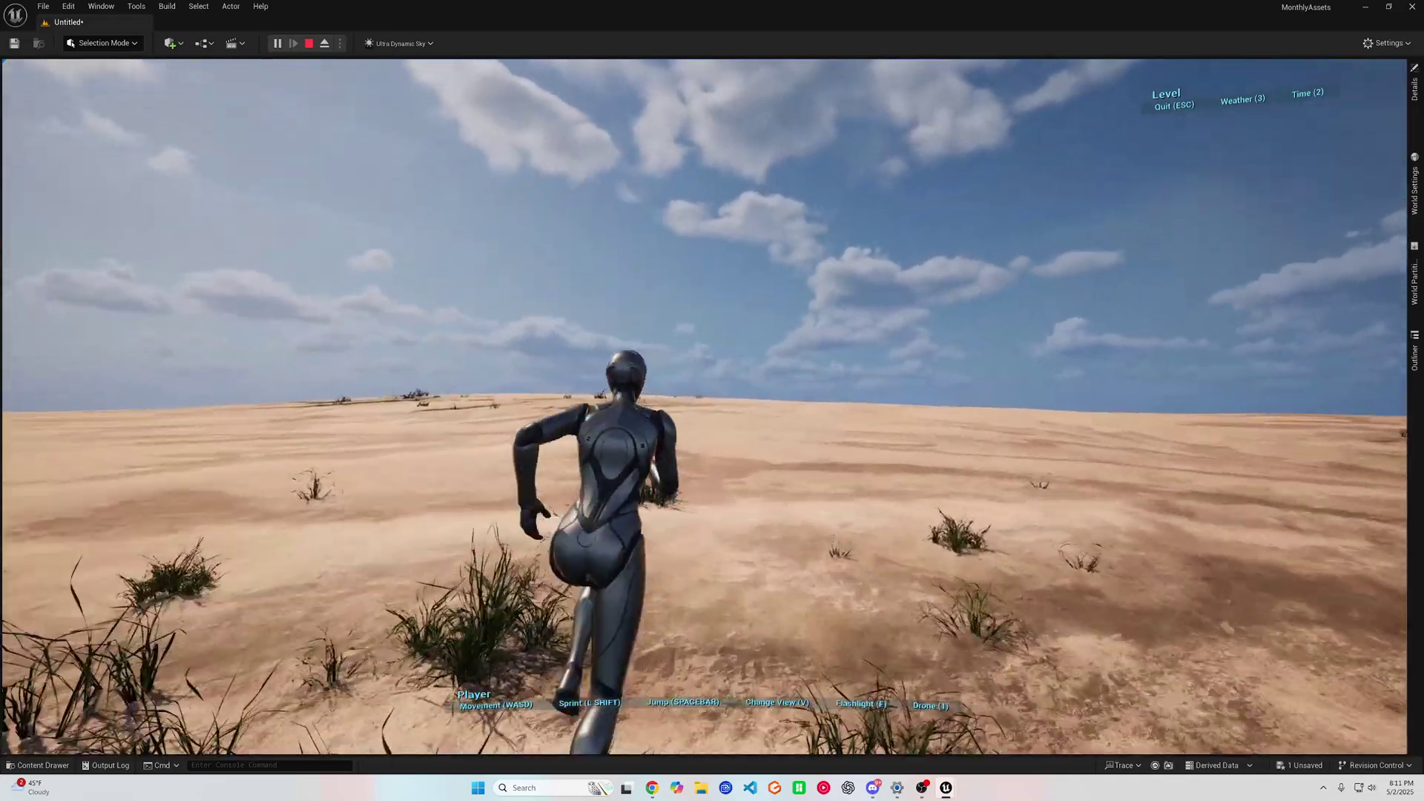
{"action": "key", "text": "Escape"}
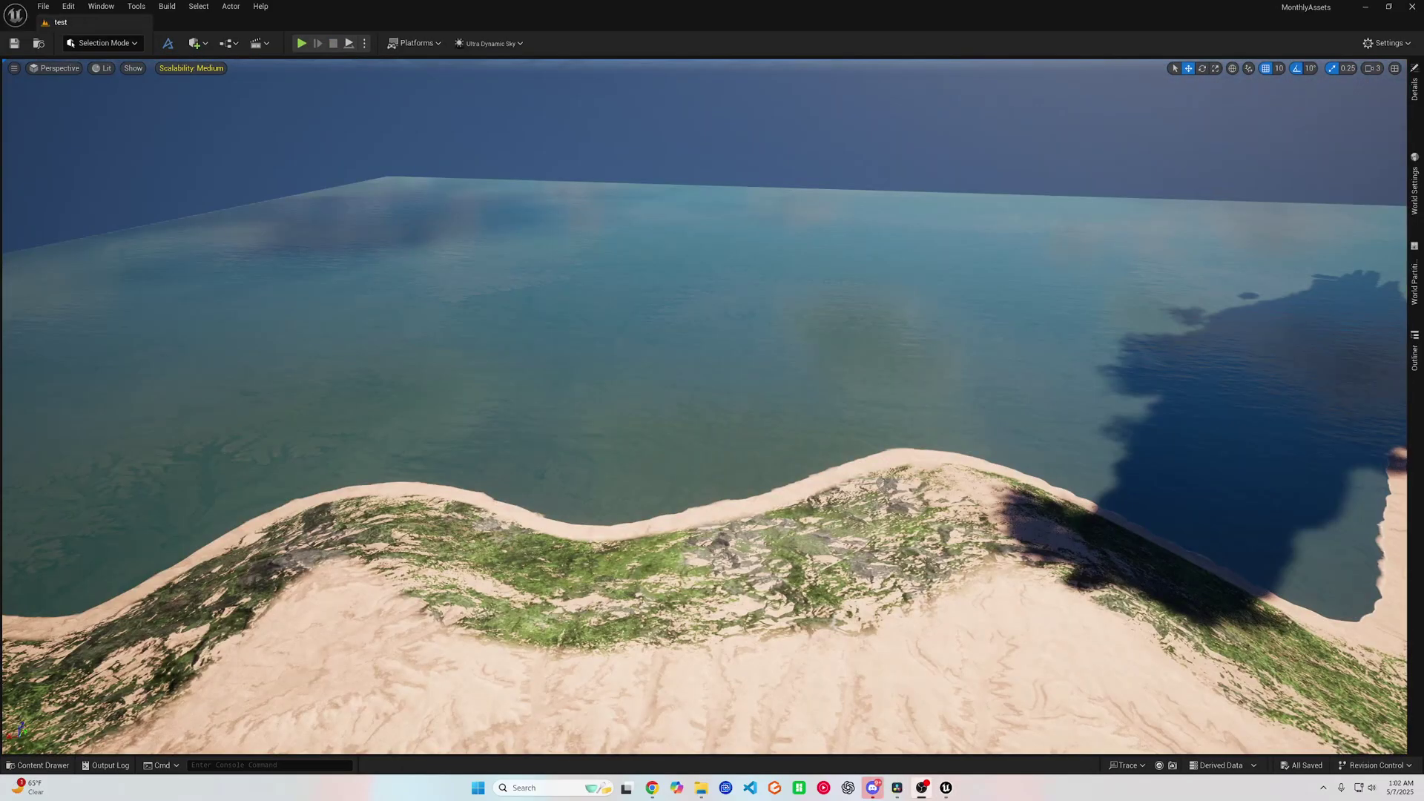
Open the MTL_MWAM_Landscape material instance from the Materials/Landscape folder of MWLandscapeAutoMaterial.
{"action": "left_click", "coordinate": [38, 765]}
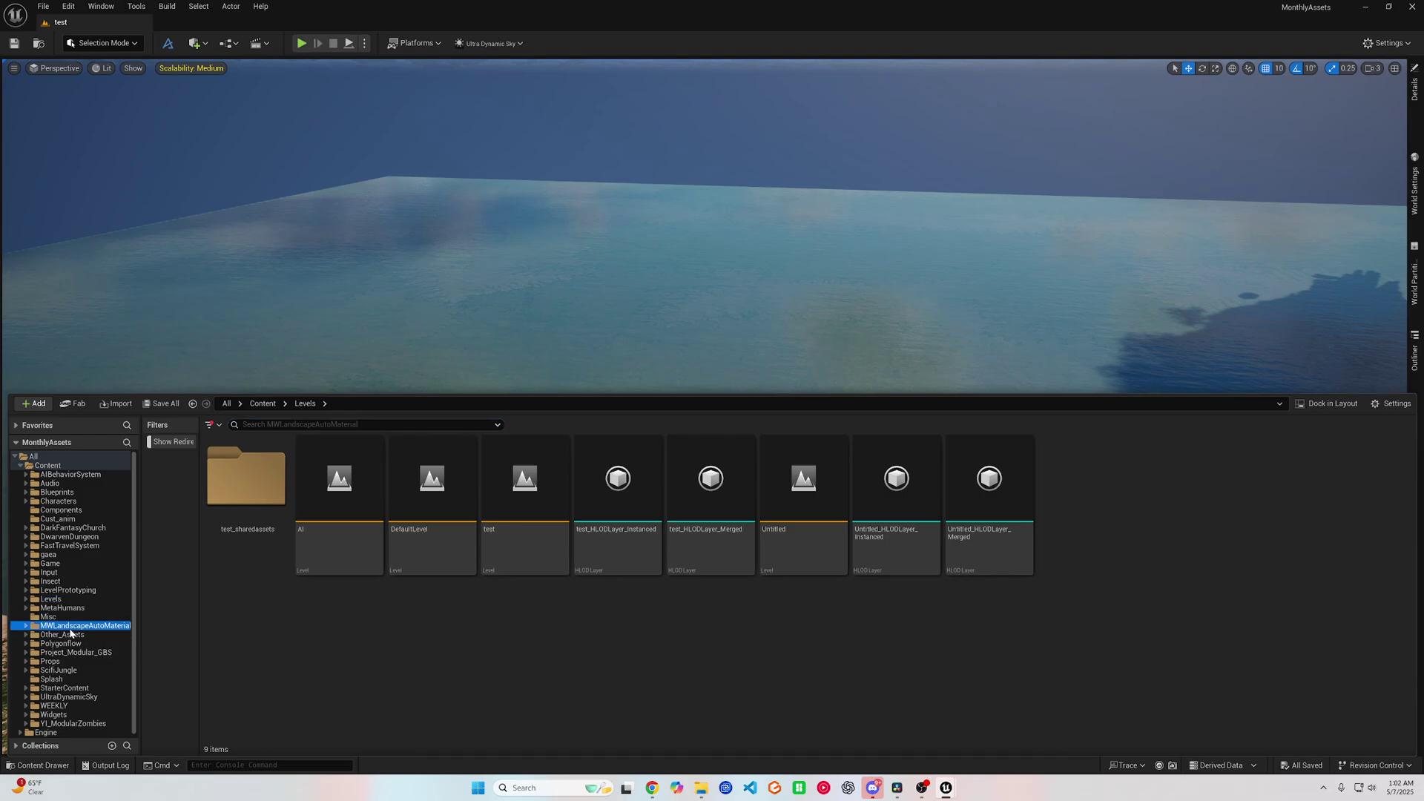
{"action": "left_click", "coordinate": [86, 653]}
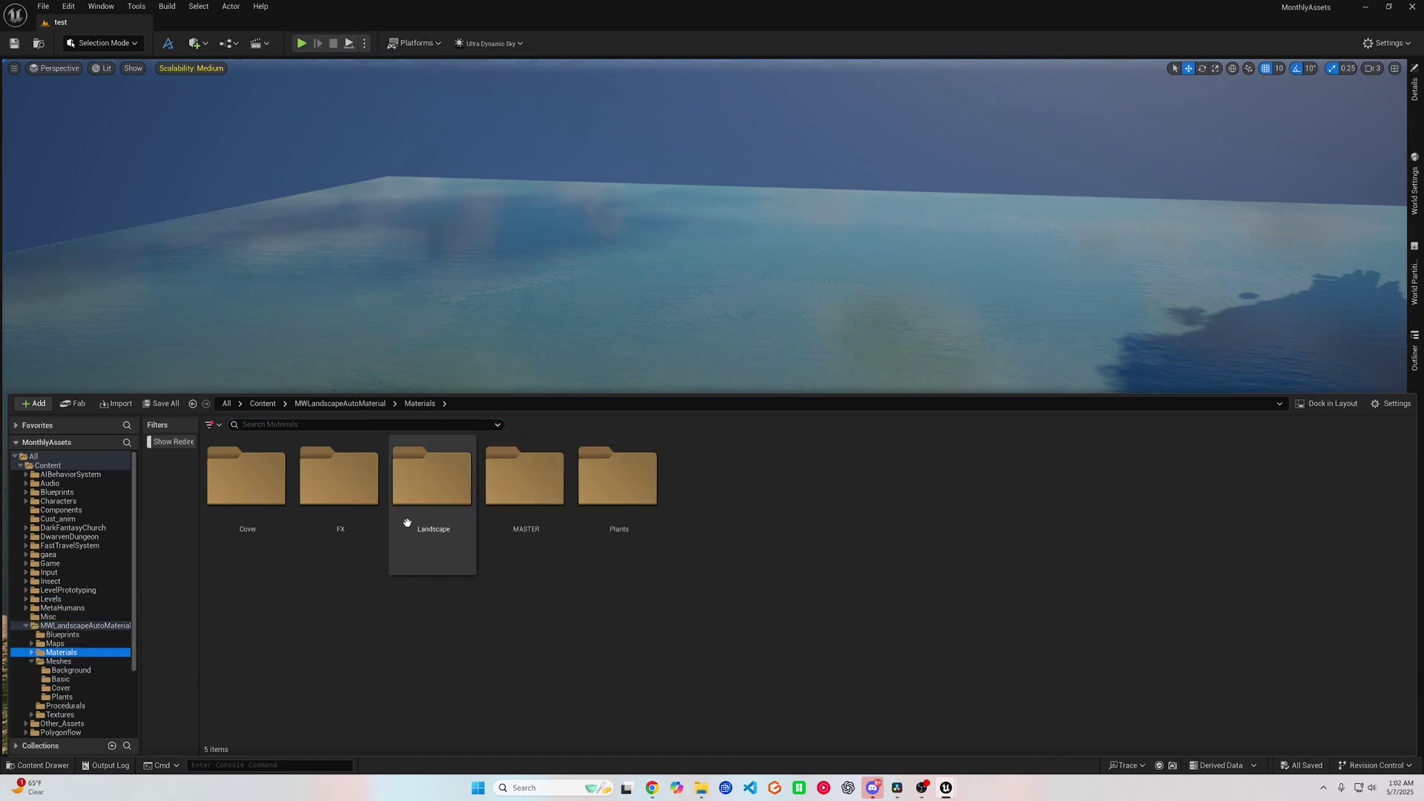
{"action": "double_click", "coordinate": [430, 483]}
{"action": "left_click", "coordinate": [341, 476]}
{"action": "double_click", "coordinate": [340, 475]}
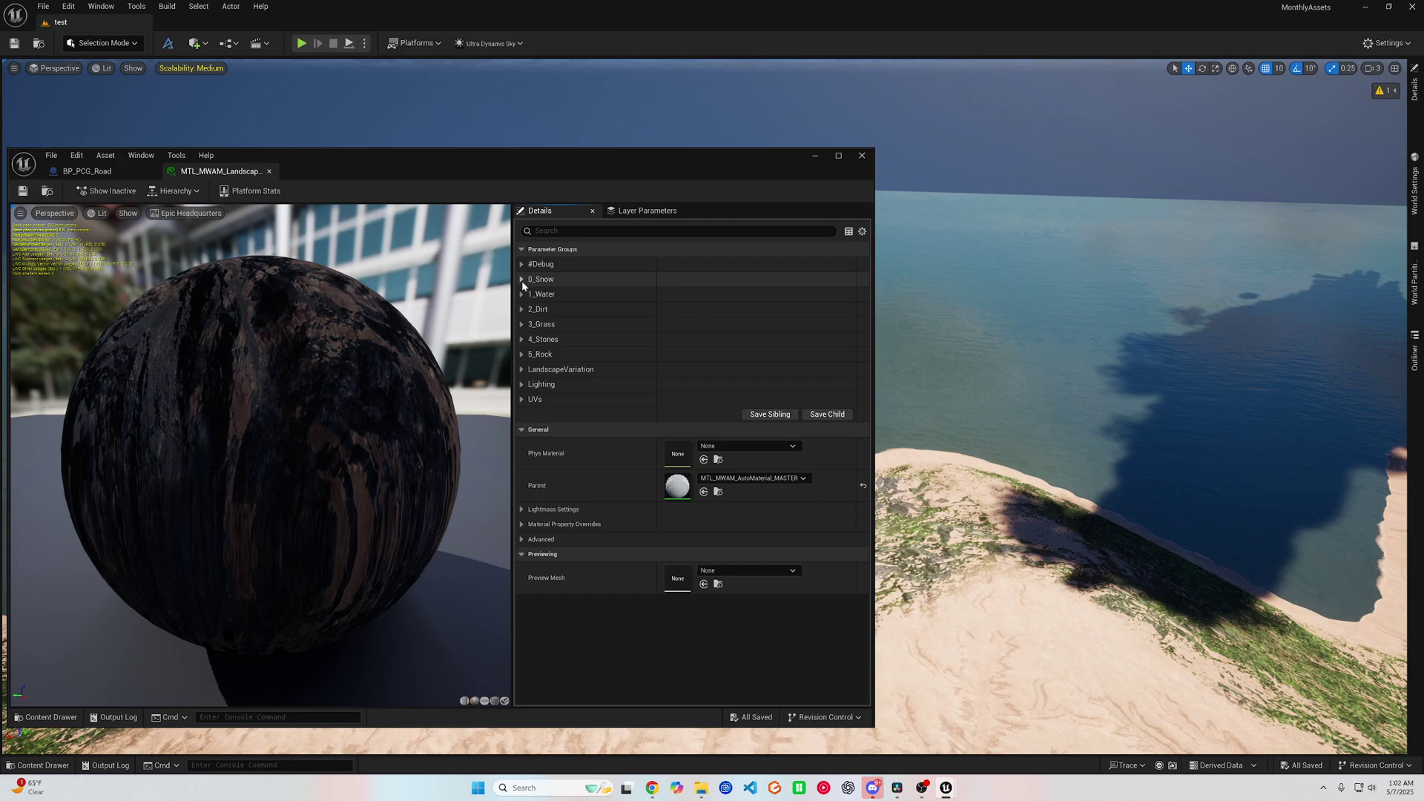
Turn off MW_UseWater in the material's 1_Water parameter group and minimize the material editor.
{"action": "left_click", "coordinate": [522, 280]}
{"action": "left_click", "coordinate": [523, 282]}
{"action": "left_click", "coordinate": [523, 294]}
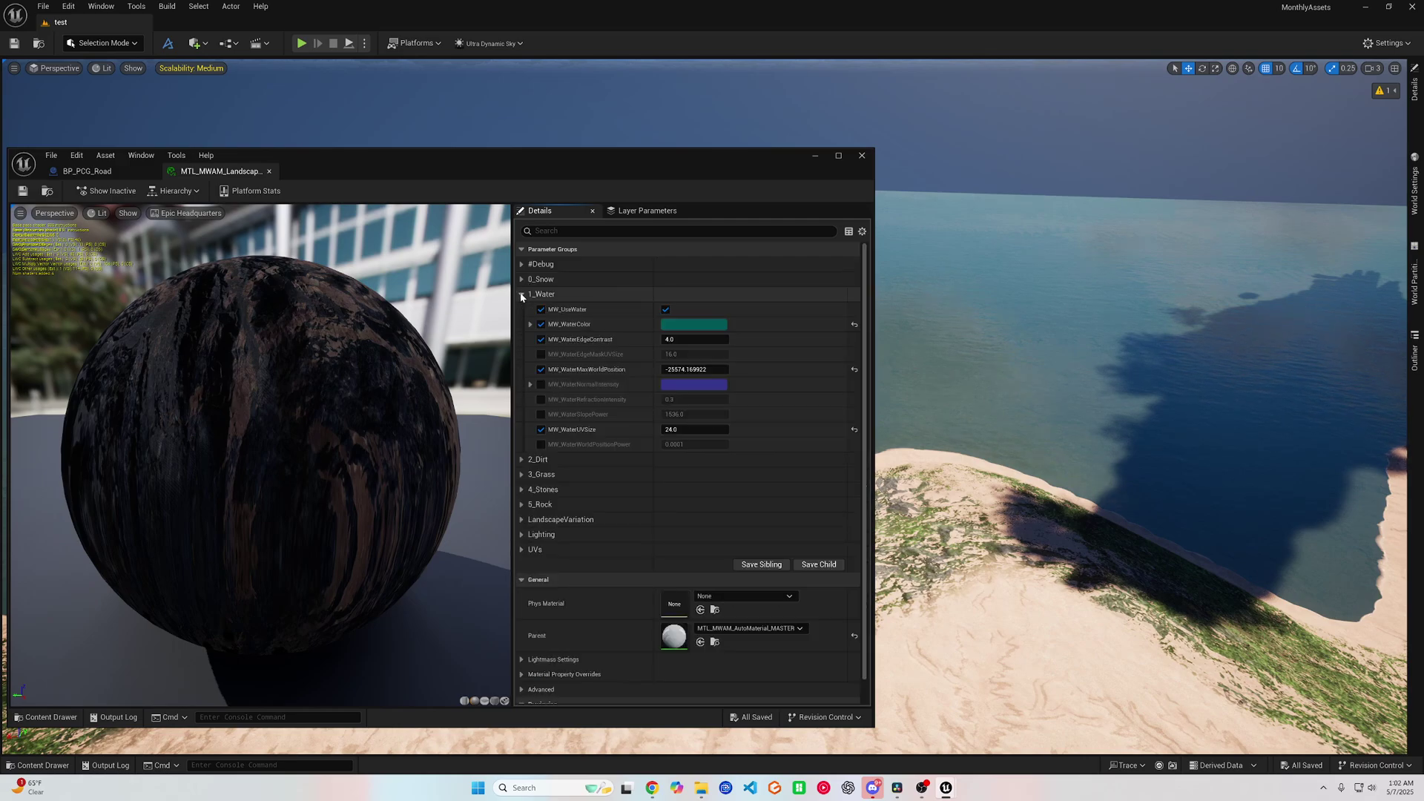
{"action": "left_click", "coordinate": [667, 310]}
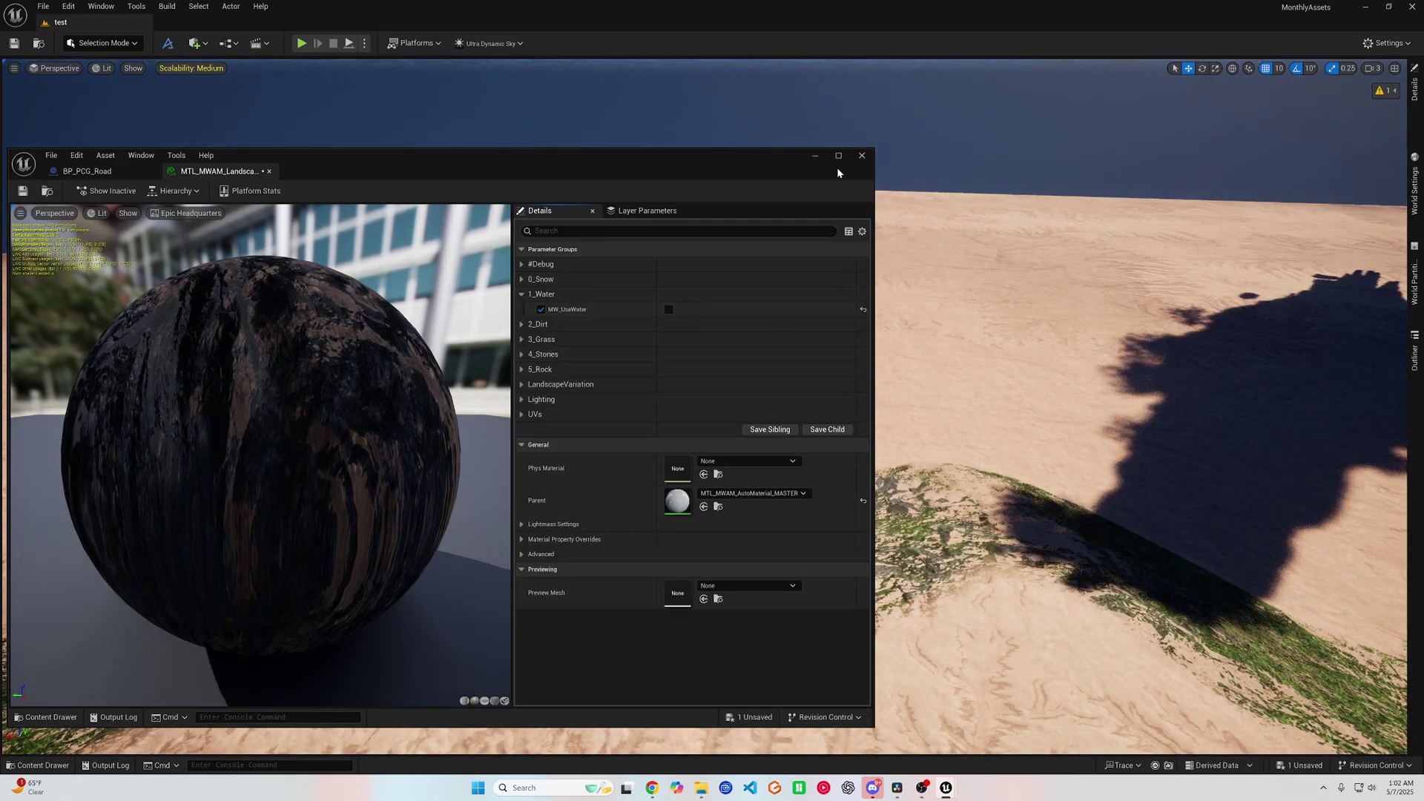
{"action": "left_click", "coordinate": [817, 157]}
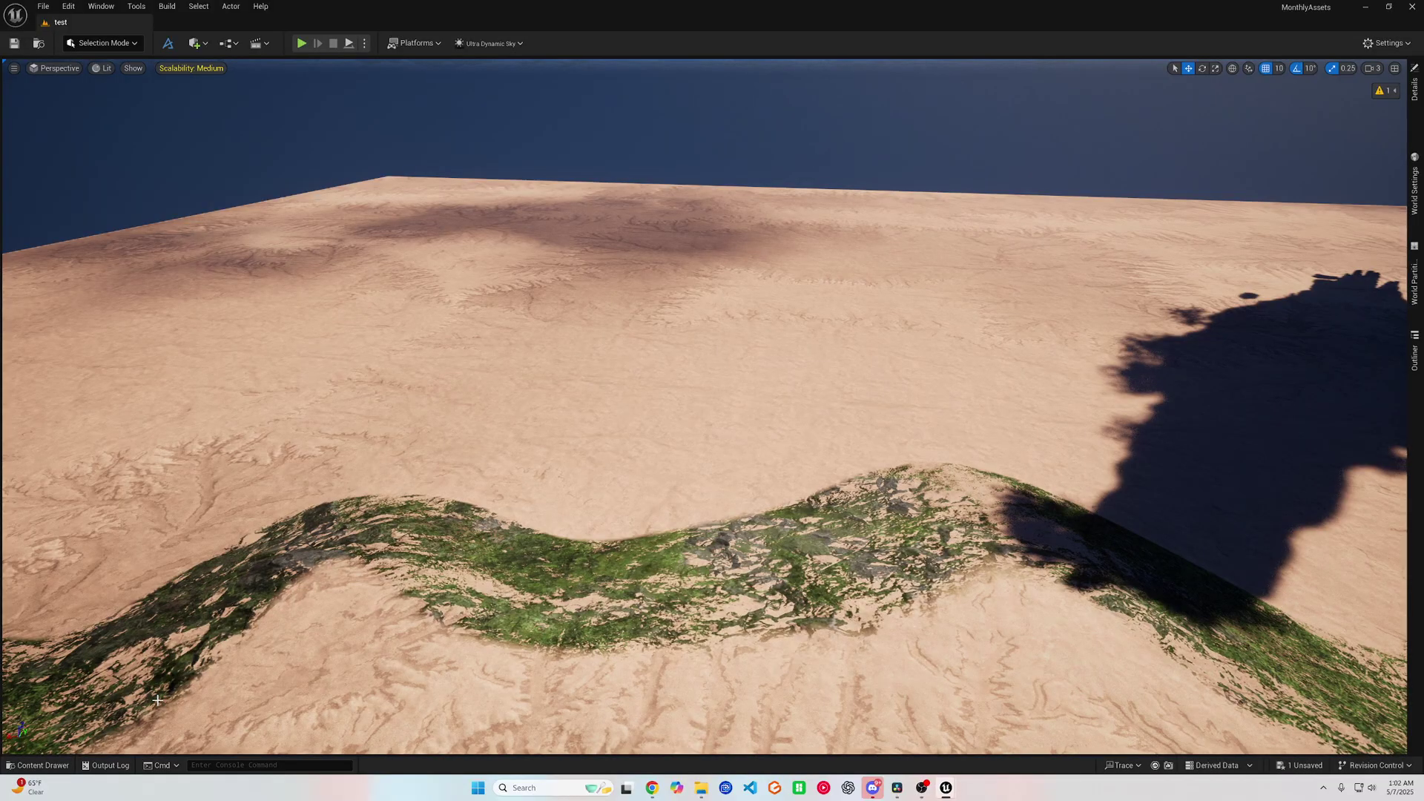
Create an Advanced Water object on the sandy seabed beside the island with the Dash tools.
{"action": "right_click_drag", "start_coordinate": [301, 595], "coordinate": [620, 655]}
{"action": "key", "text": "s"}
{"action": "key", "text": "w"}
{"action": "right_click_drag", "start_coordinate": [341, 608], "coordinate": [289, 594]}
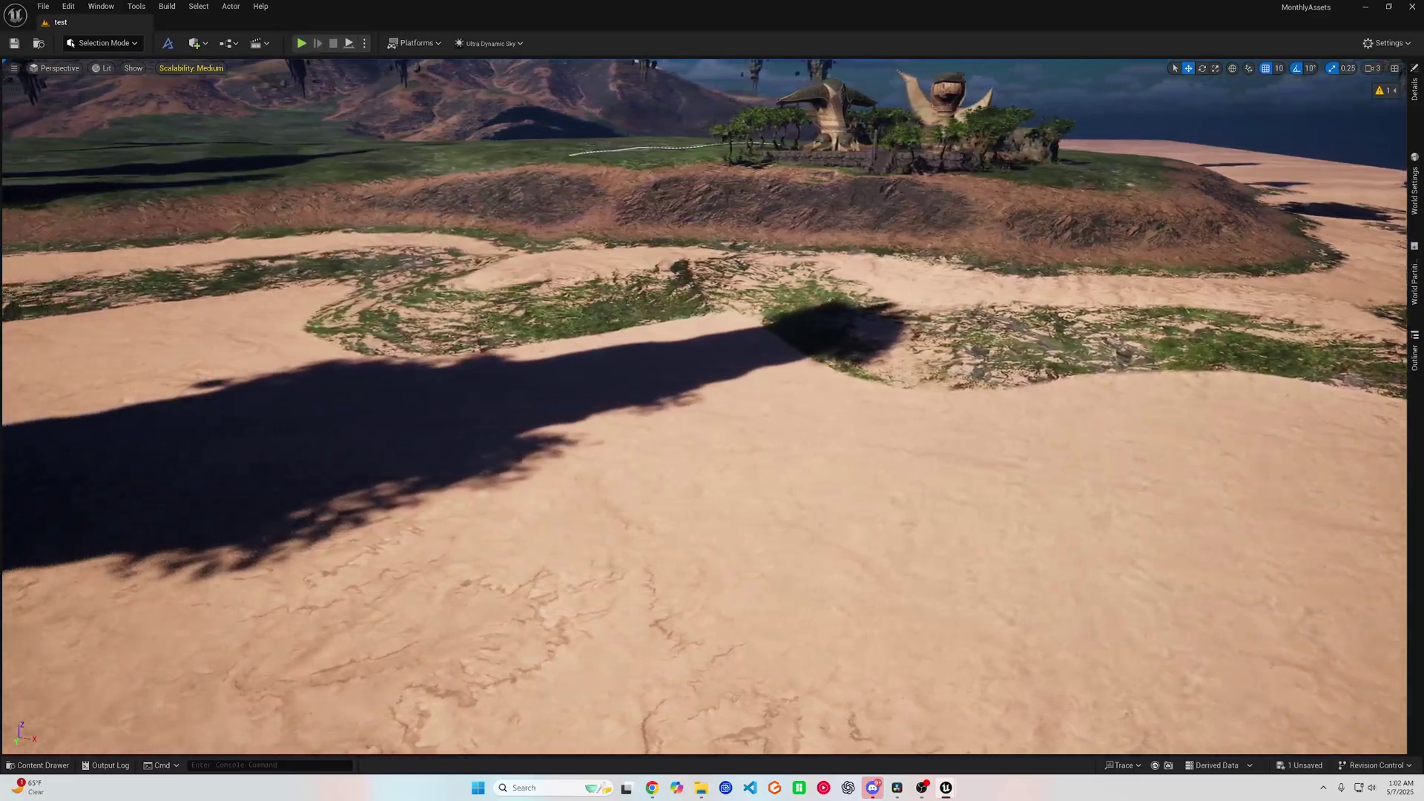
{"action": "key", "text": "ctrl+space"}
{"action": "key", "text": "ctrl+space"}
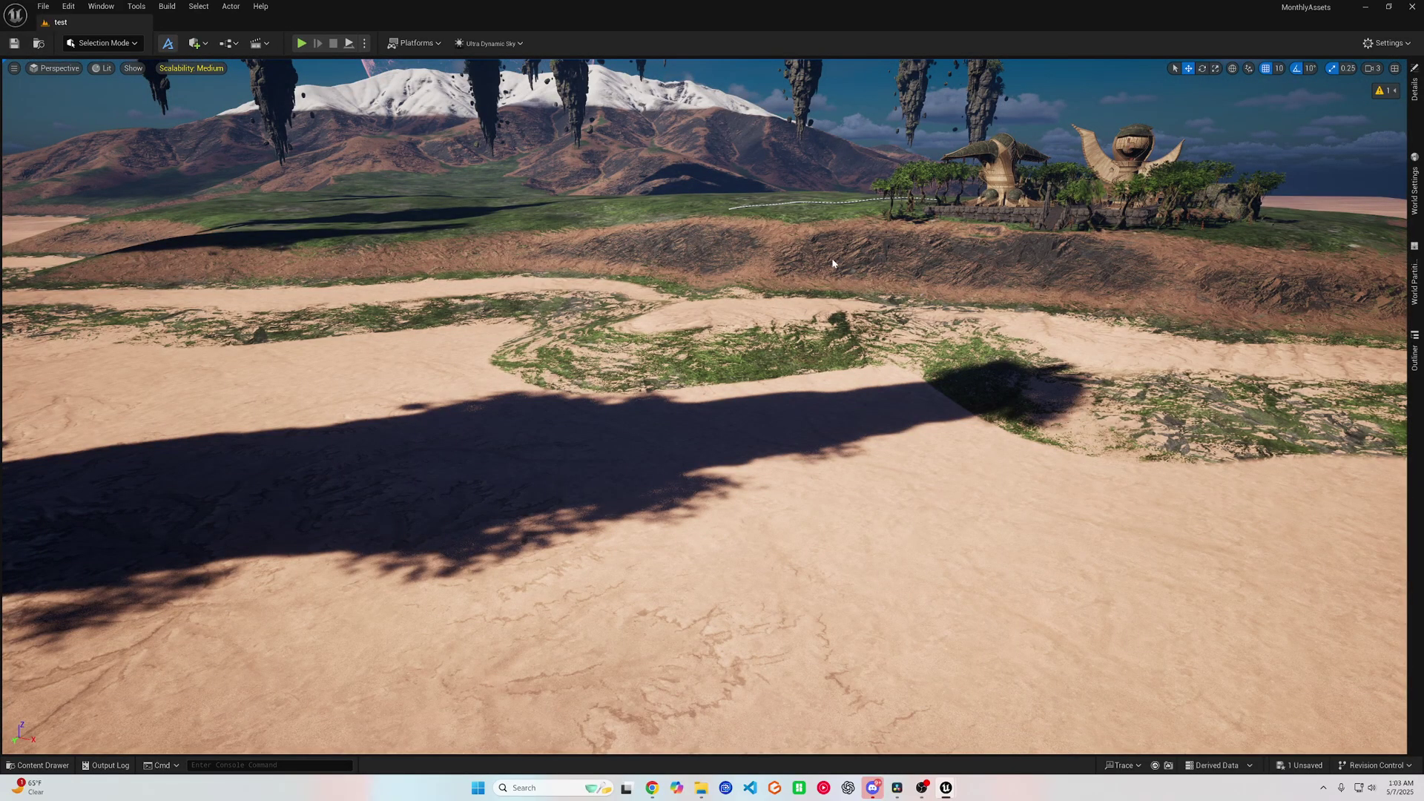
{"action": "key", "text": "Tab"}
{"action": "left_click", "coordinate": [1258, 93]}
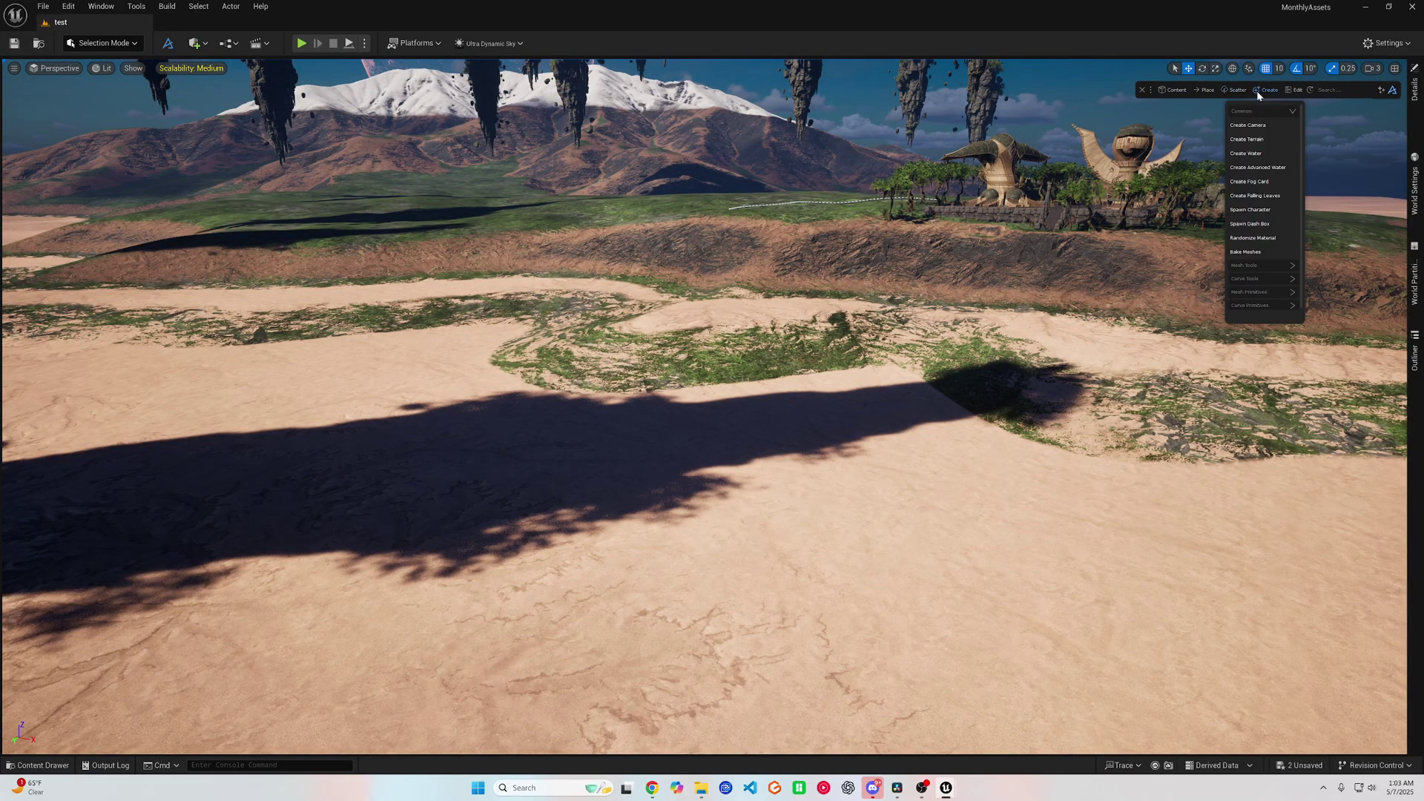
{"action": "left_click", "coordinate": [1261, 168]}
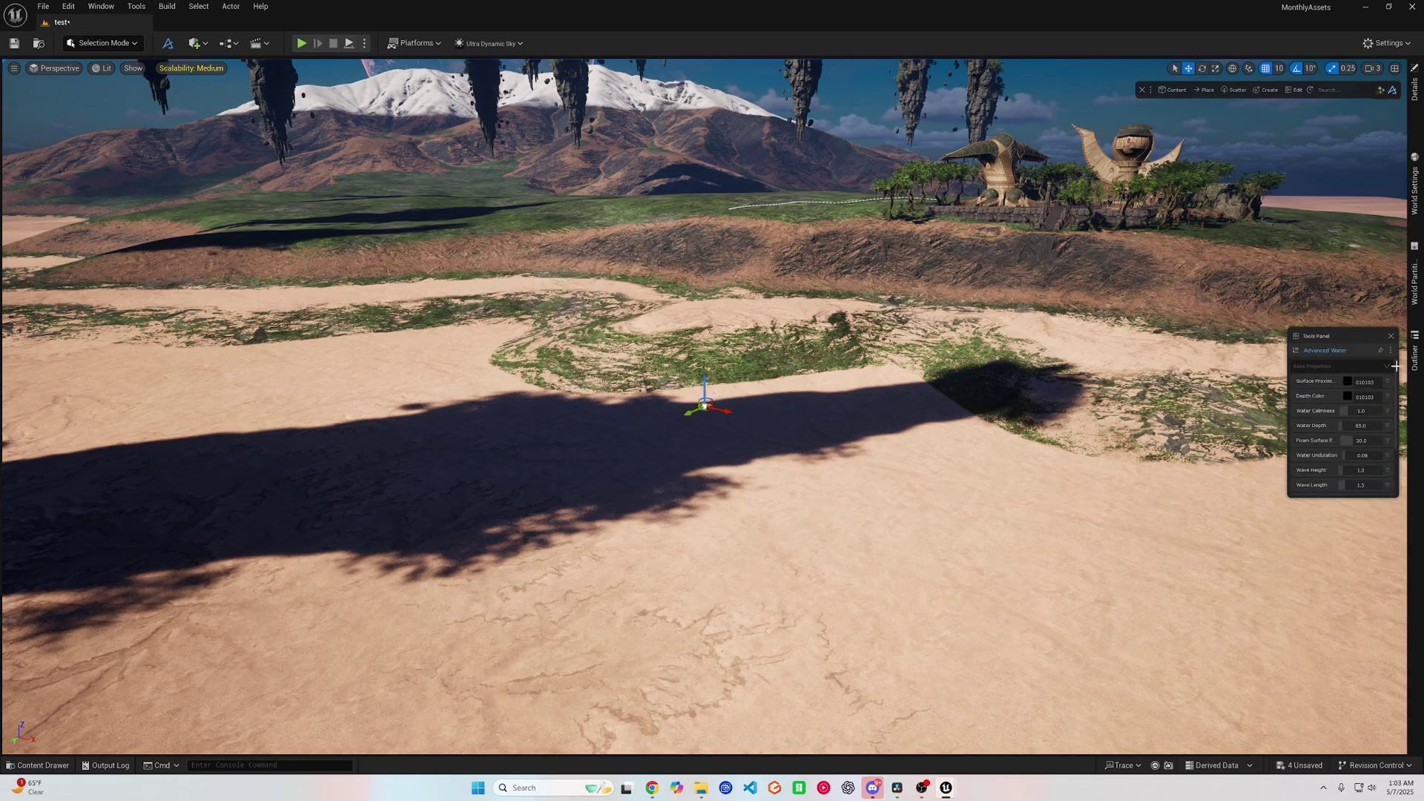
Give the Advanced Water a blue-violet surface proximity color and scale it up across the sandy seabed.
{"action": "left_click", "coordinate": [1348, 382]}
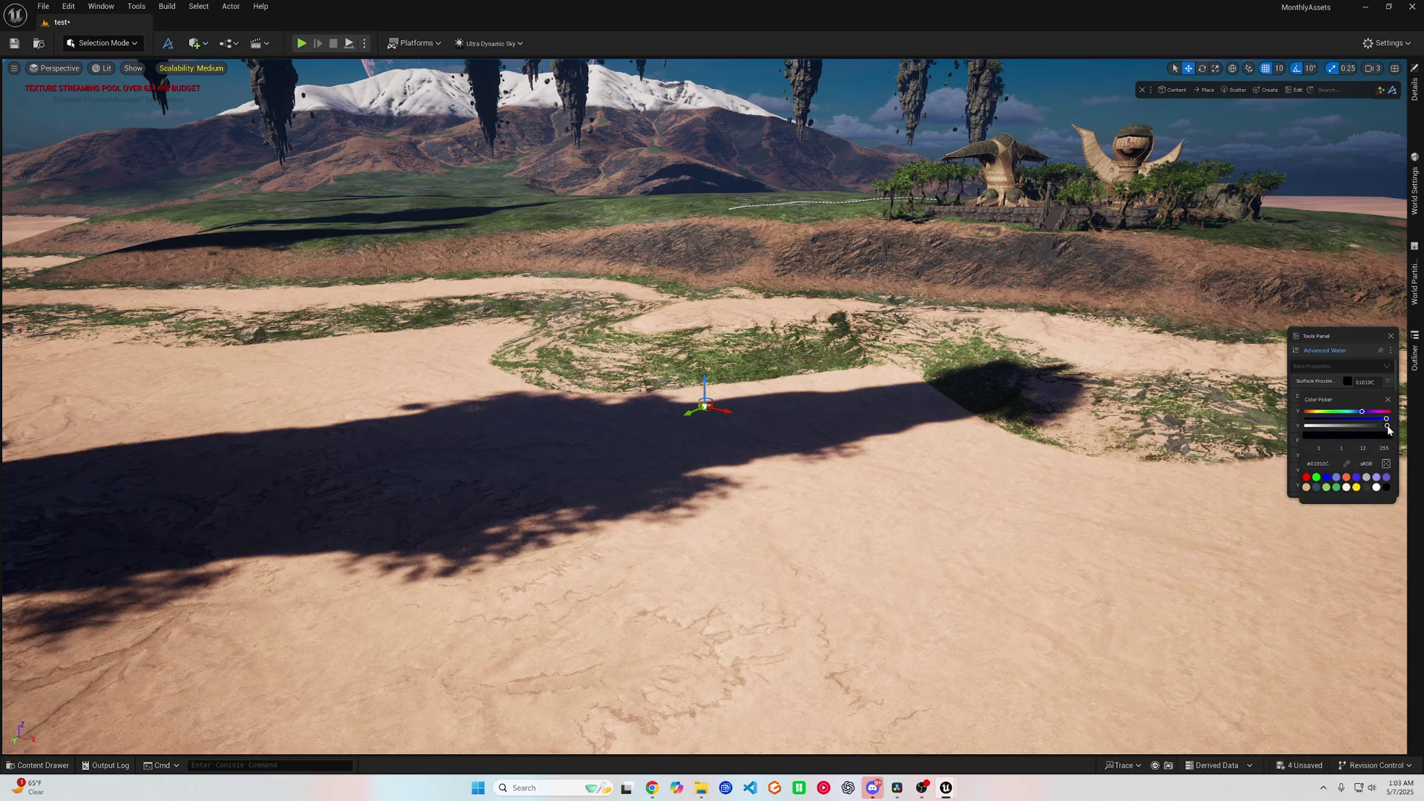
{"action": "left_click_drag", "start_coordinate": [1387, 426], "coordinate": [1377, 427]}
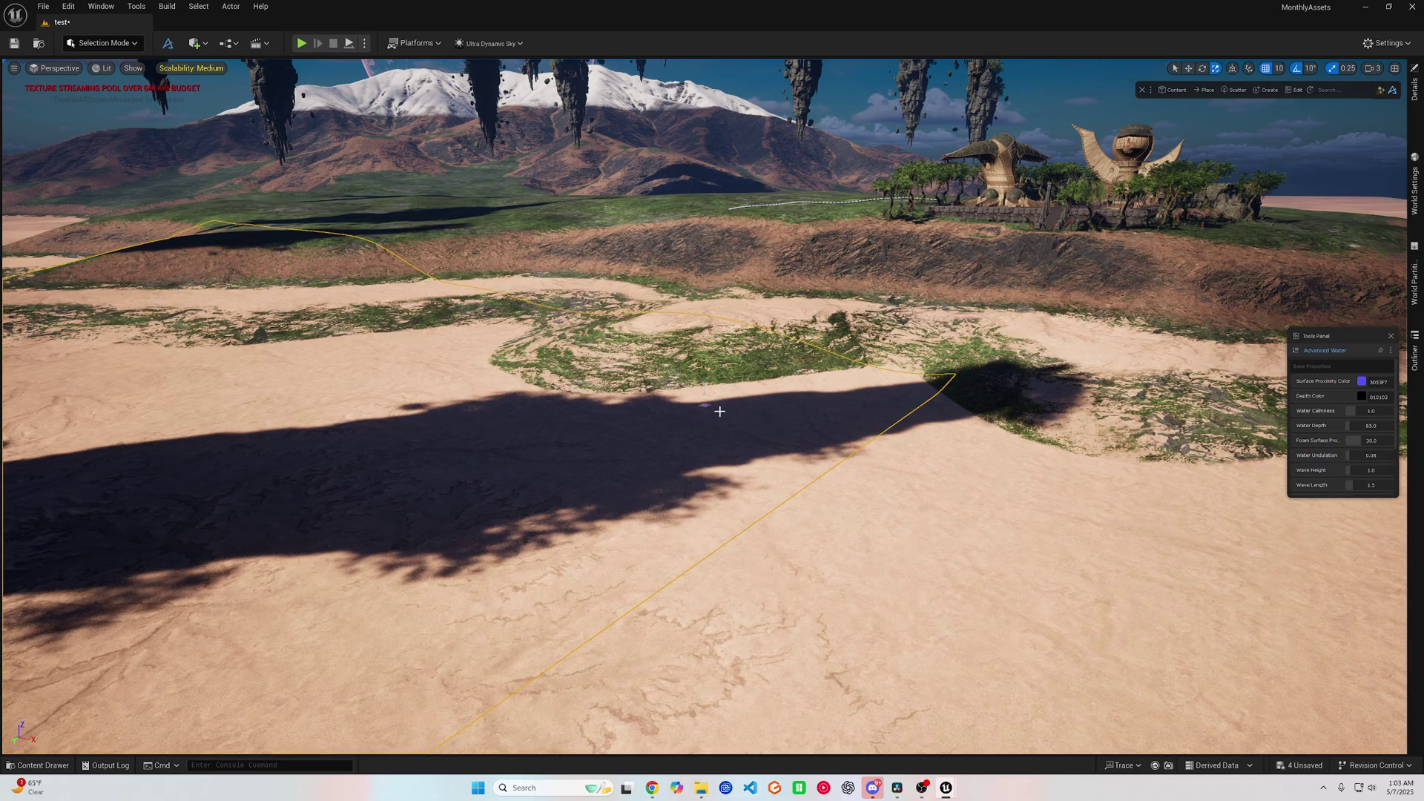
{"action": "left_click", "coordinate": [705, 405]}
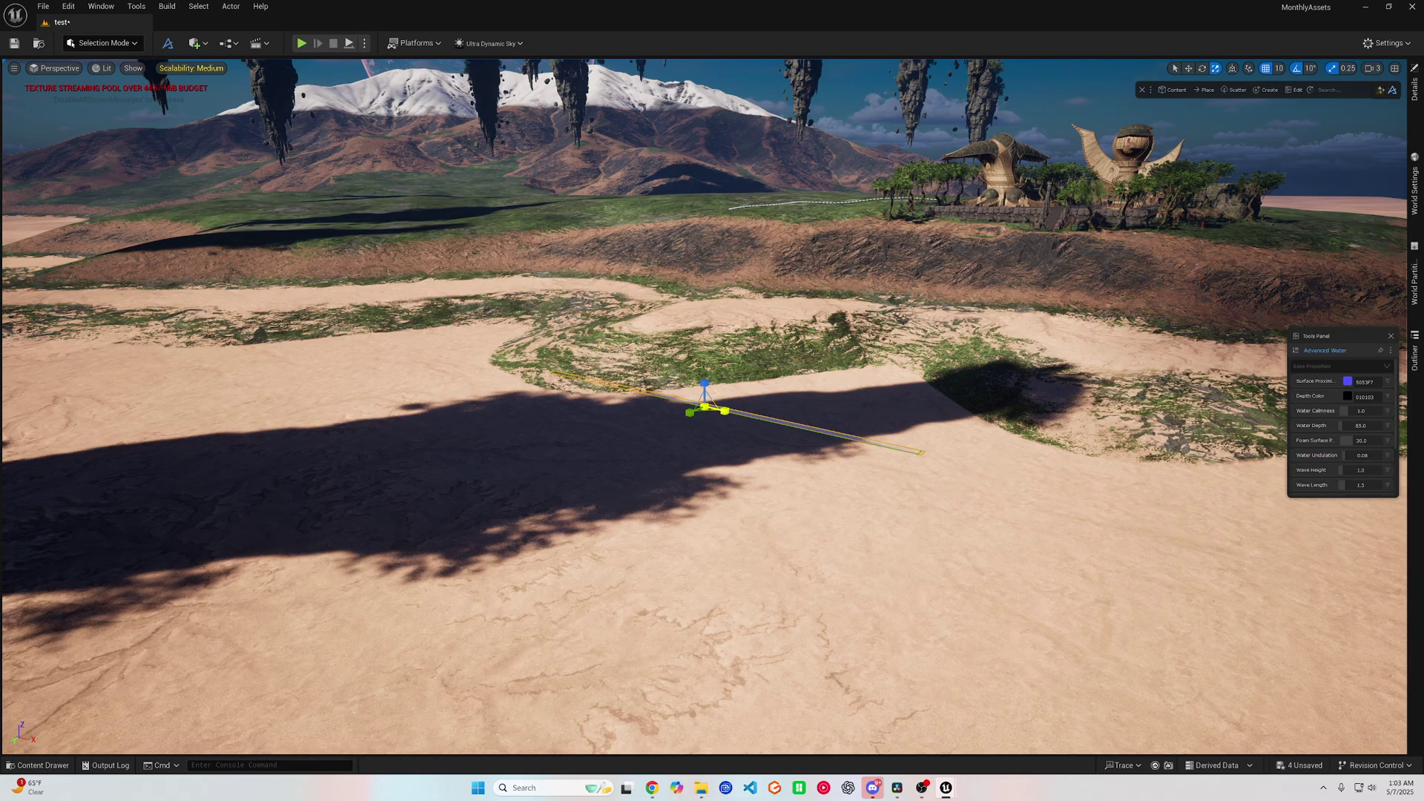
{"action": "left_click_drag", "start_coordinate": [699, 415], "coordinate": [583, 460]}
{"action": "mouse_move", "coordinate": [699, 415]}
{"action": "right_mouse_down"}
{"action": "mouse_move", "coordinate": [890, 475]}
{"action": "mouse_move", "coordinate": [713, 415]}
{"action": "right_mouse_up"}
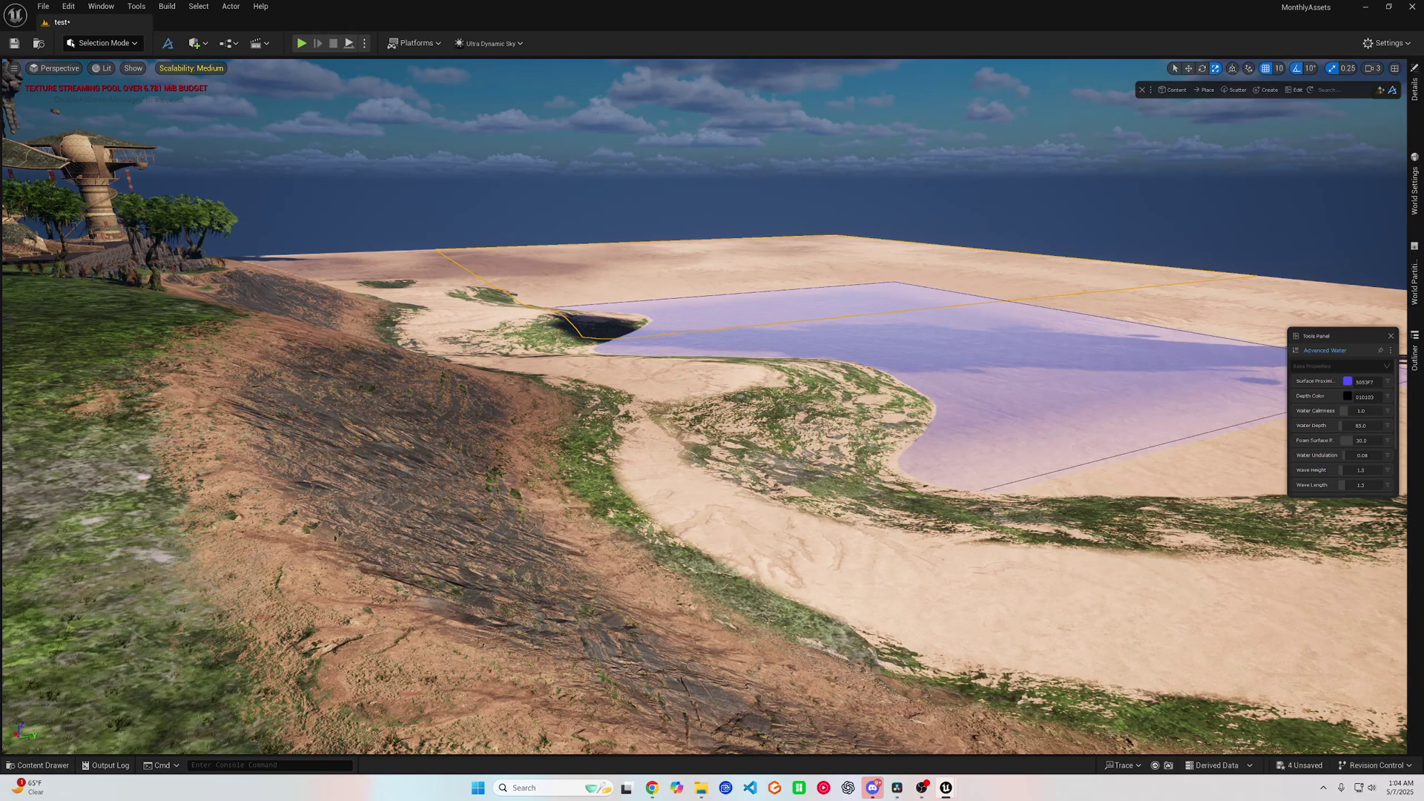
Reselect the water plane and extend it further along the island's sandy shoreline.
{"action": "right_click_drag", "start_coordinate": [712, 415], "coordinate": [876, 416]}
{"action": "key", "text": "w"}
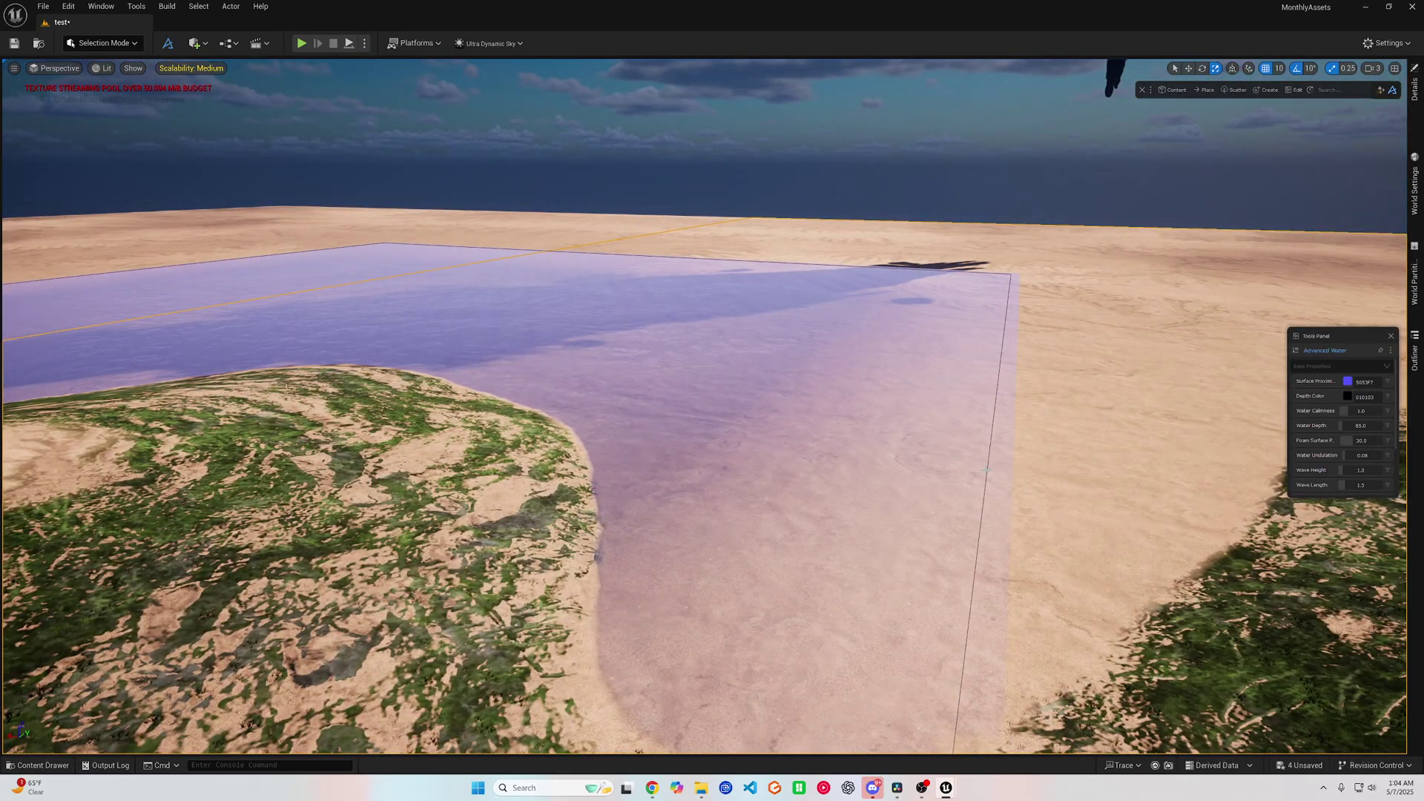
{"action": "left_click", "coordinate": [986, 470]}
{"action": "right_click_drag", "start_coordinate": [987, 470], "coordinate": [867, 411]}
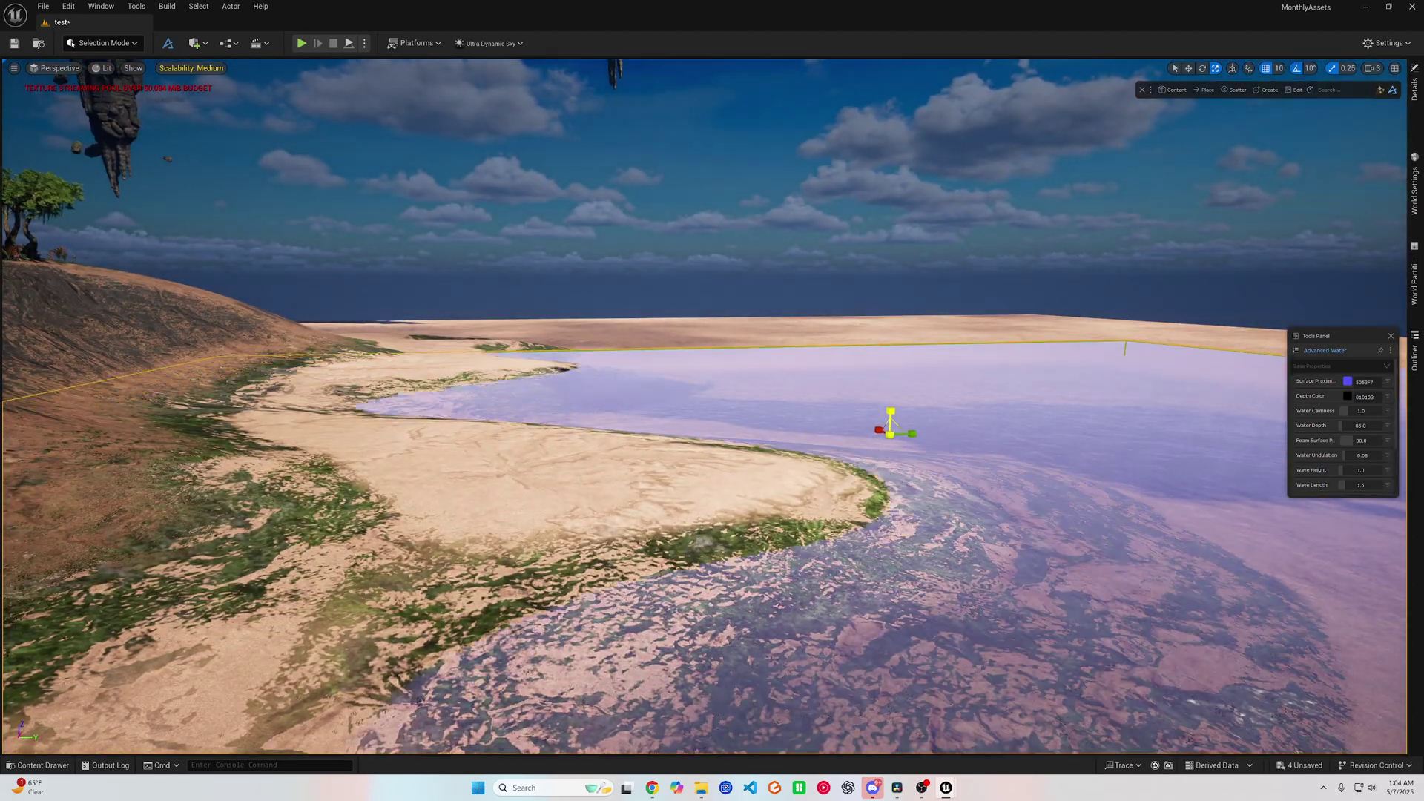
{"action": "mouse_move", "coordinate": [814, 541]}
{"action": "right_mouse_down"}
{"action": "mouse_move", "coordinate": [957, 563]}
{"action": "mouse_move", "coordinate": [801, 563]}
{"action": "mouse_move", "coordinate": [815, 541]}
{"action": "right_mouse_up"}
{"action": "key", "text": "s"}
{"action": "key", "text": "w"}
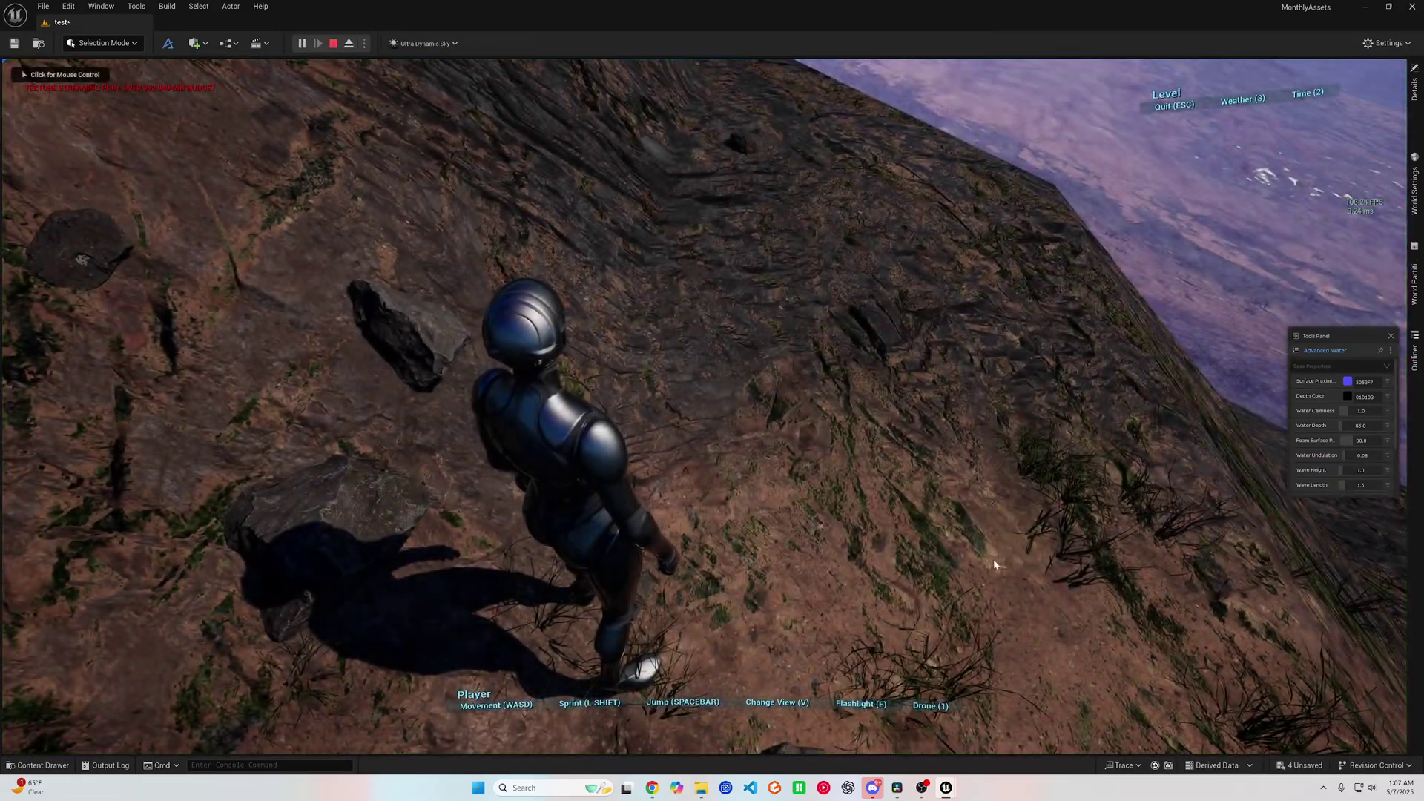
Play-test walking the character along the rocky slope overlooking the new water.
{"action": "left_click", "coordinate": [992, 566]}
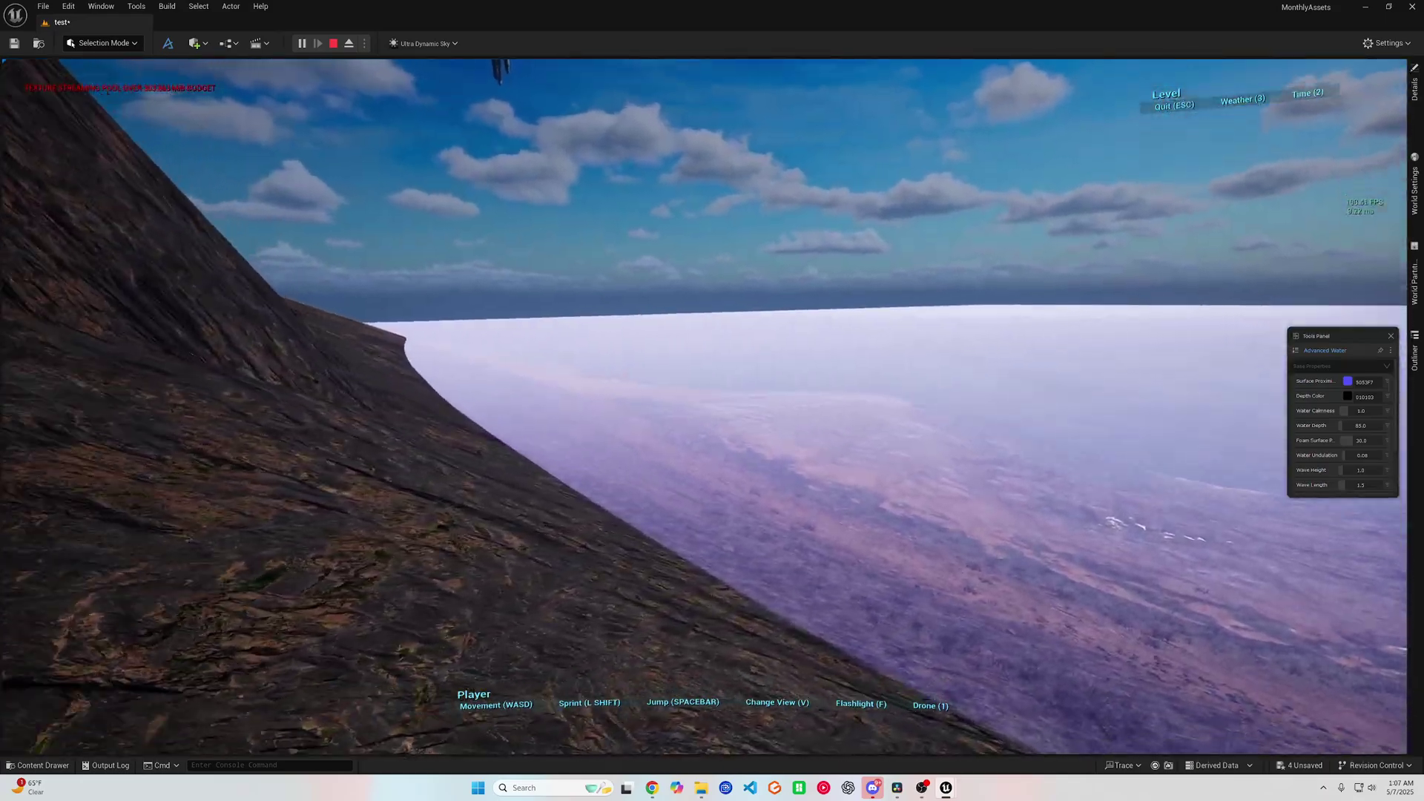
{"action": "key", "text": "w"}
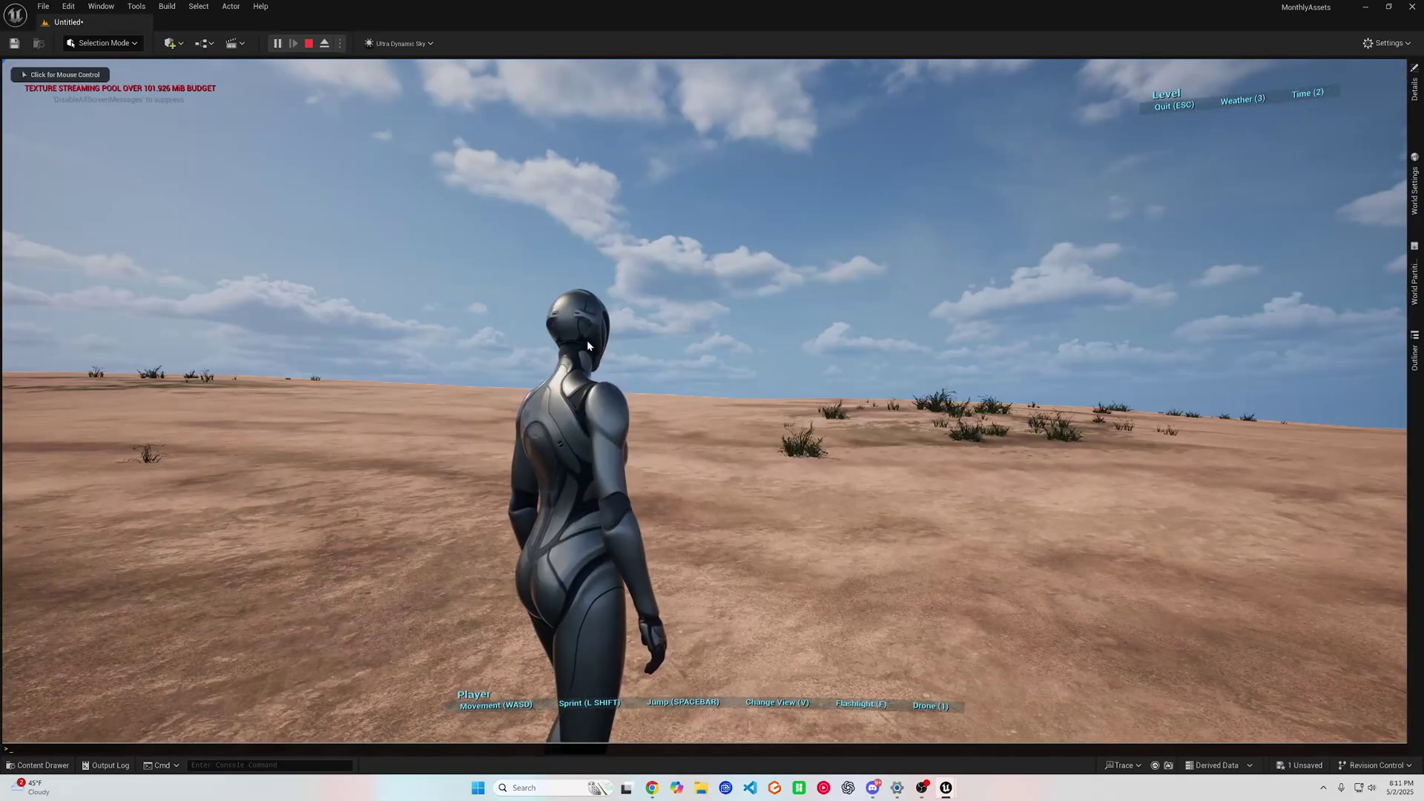
Set r.Streaming.PoolSize to 10000 in the console and run across the sandy plain before ending the play session.
{"action": "type", "text": "r"}
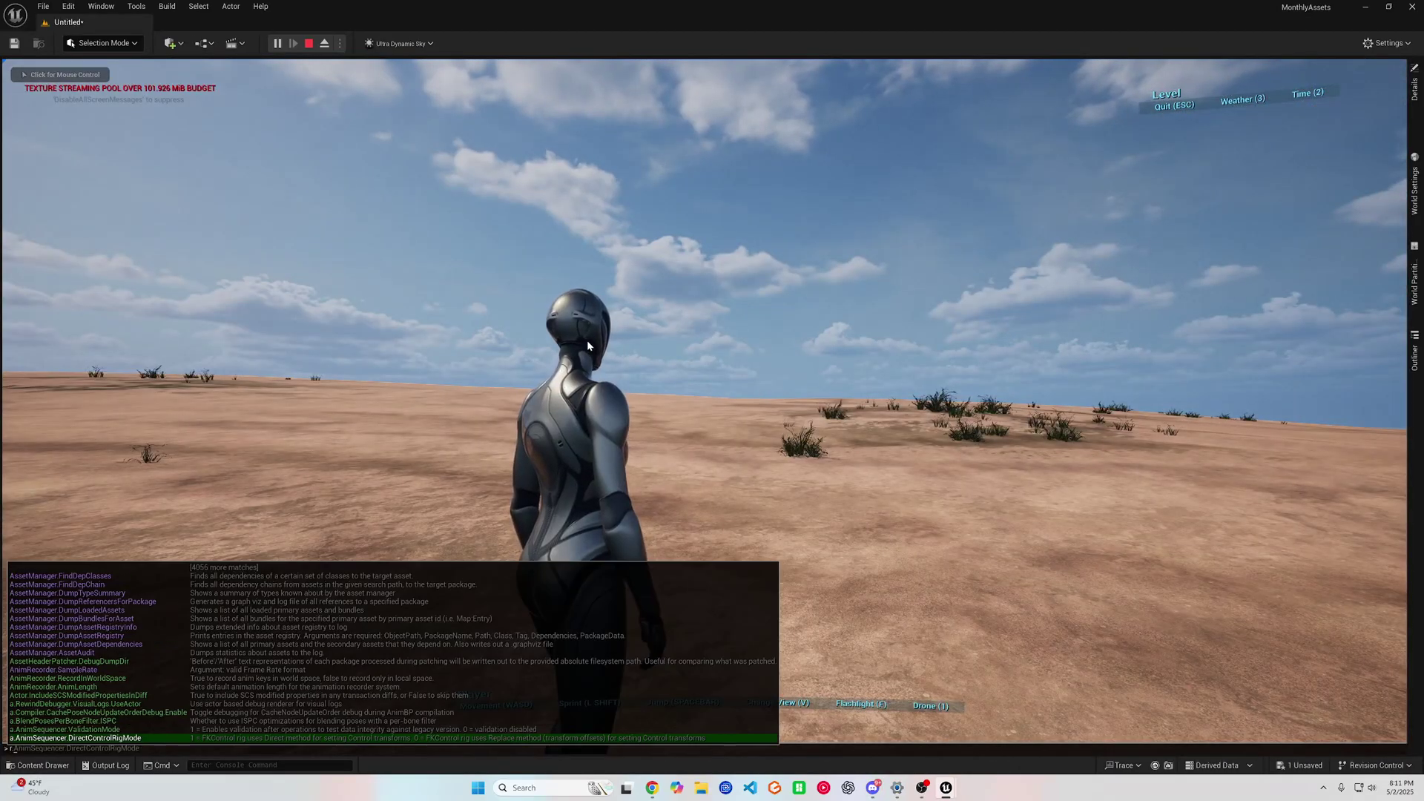
{"action": "type", "text": ".streaming.PoolSize 1"}
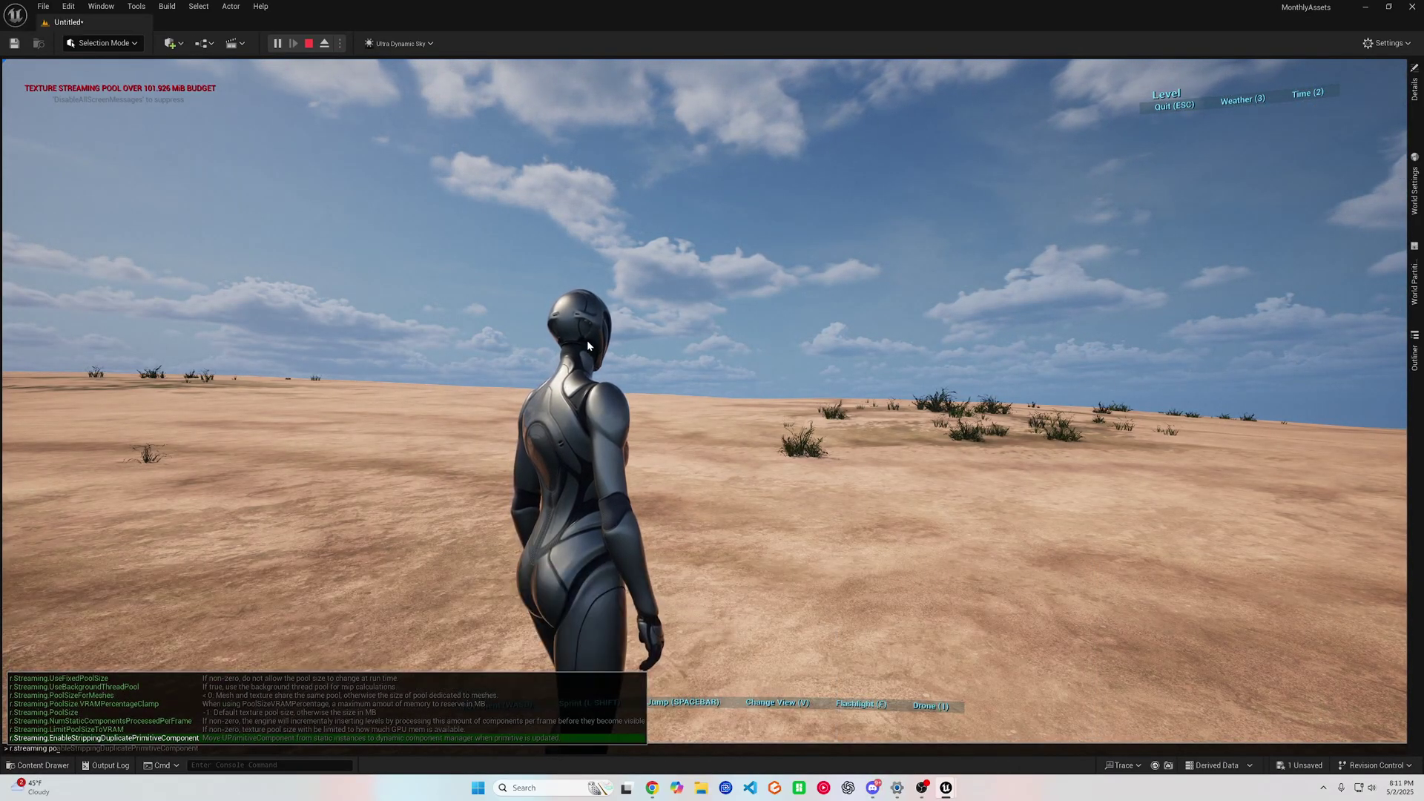
{"action": "key", "text": "Return"}
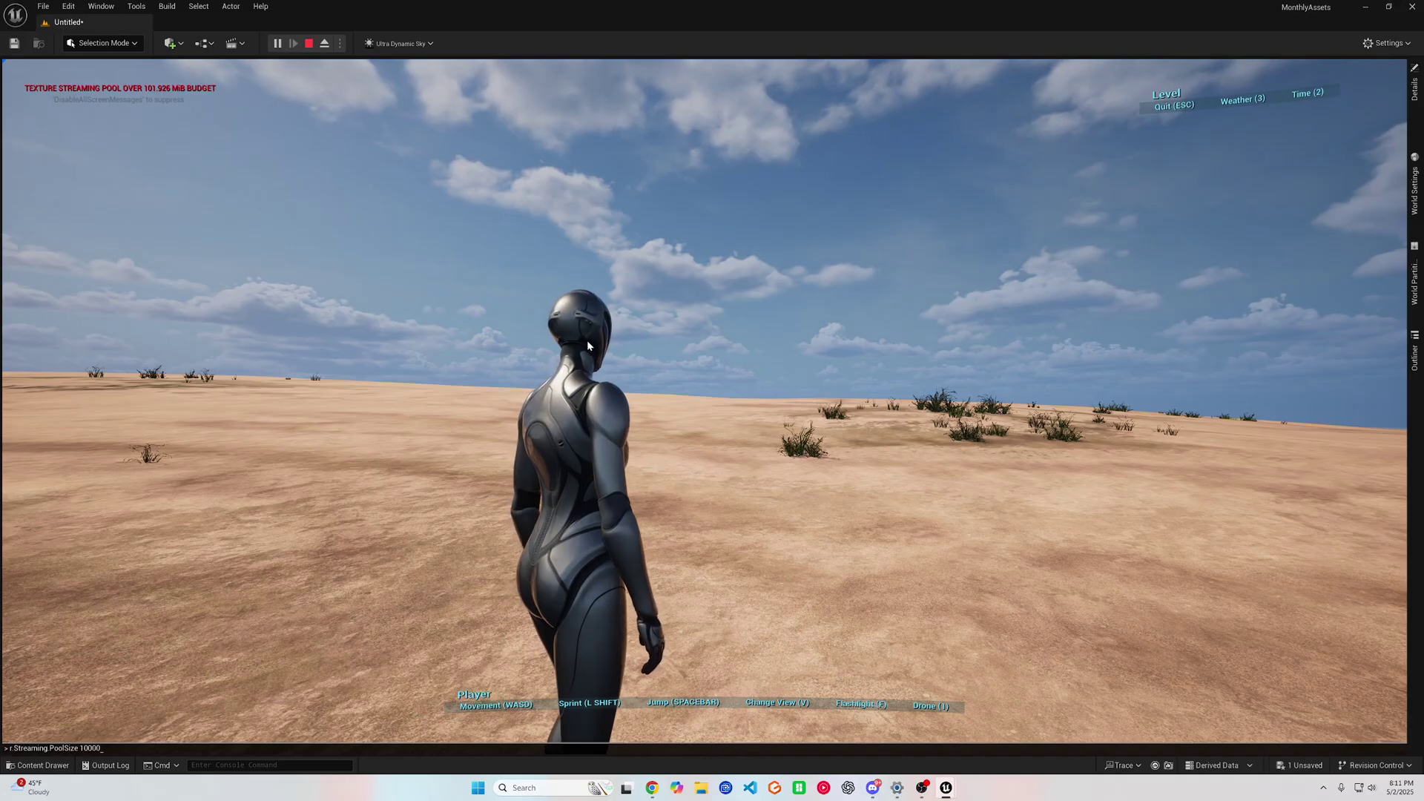
{"action": "left_click", "coordinate": [586, 345]}
{"action": "key", "text": "w"}
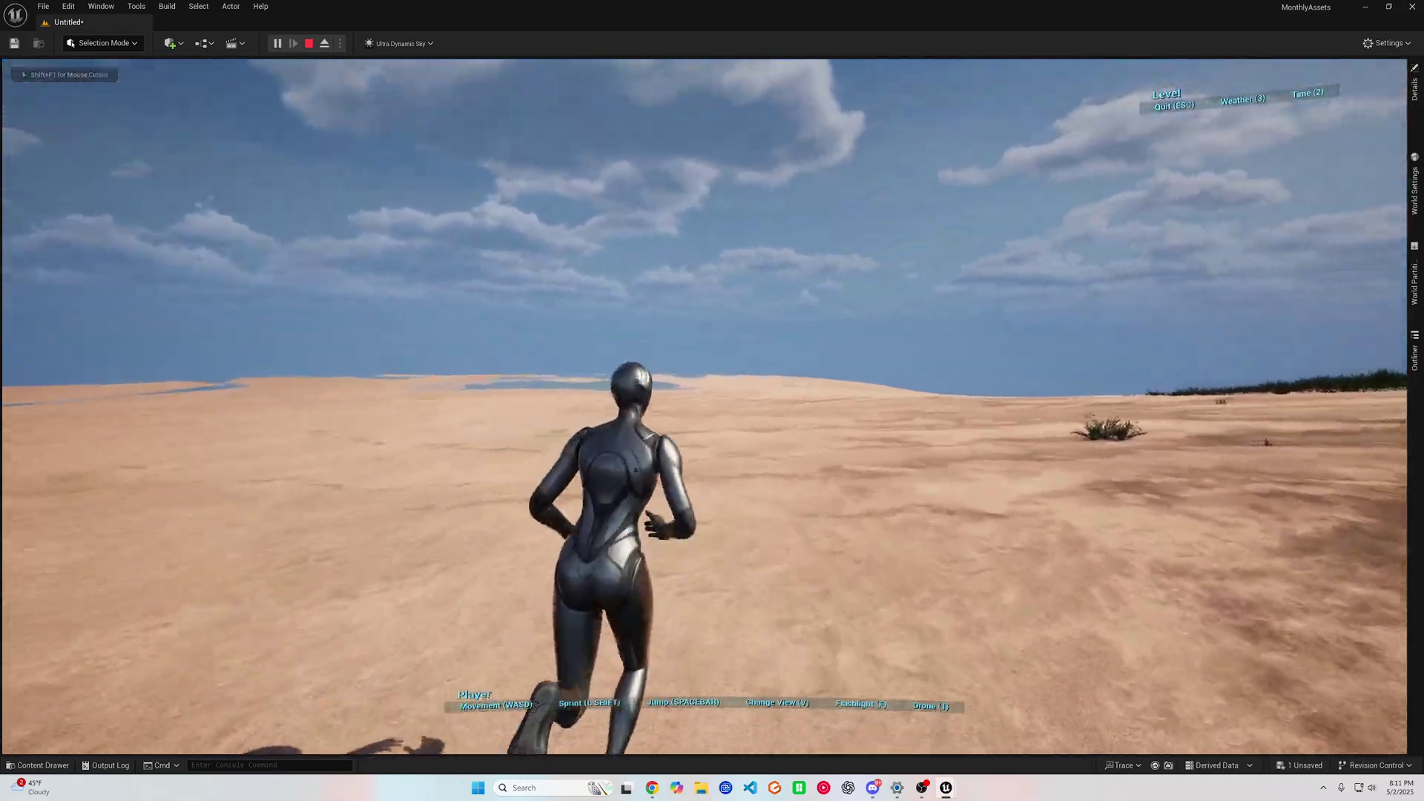
{"action": "key", "text": "v"}
{"action": "key", "text": "v"}
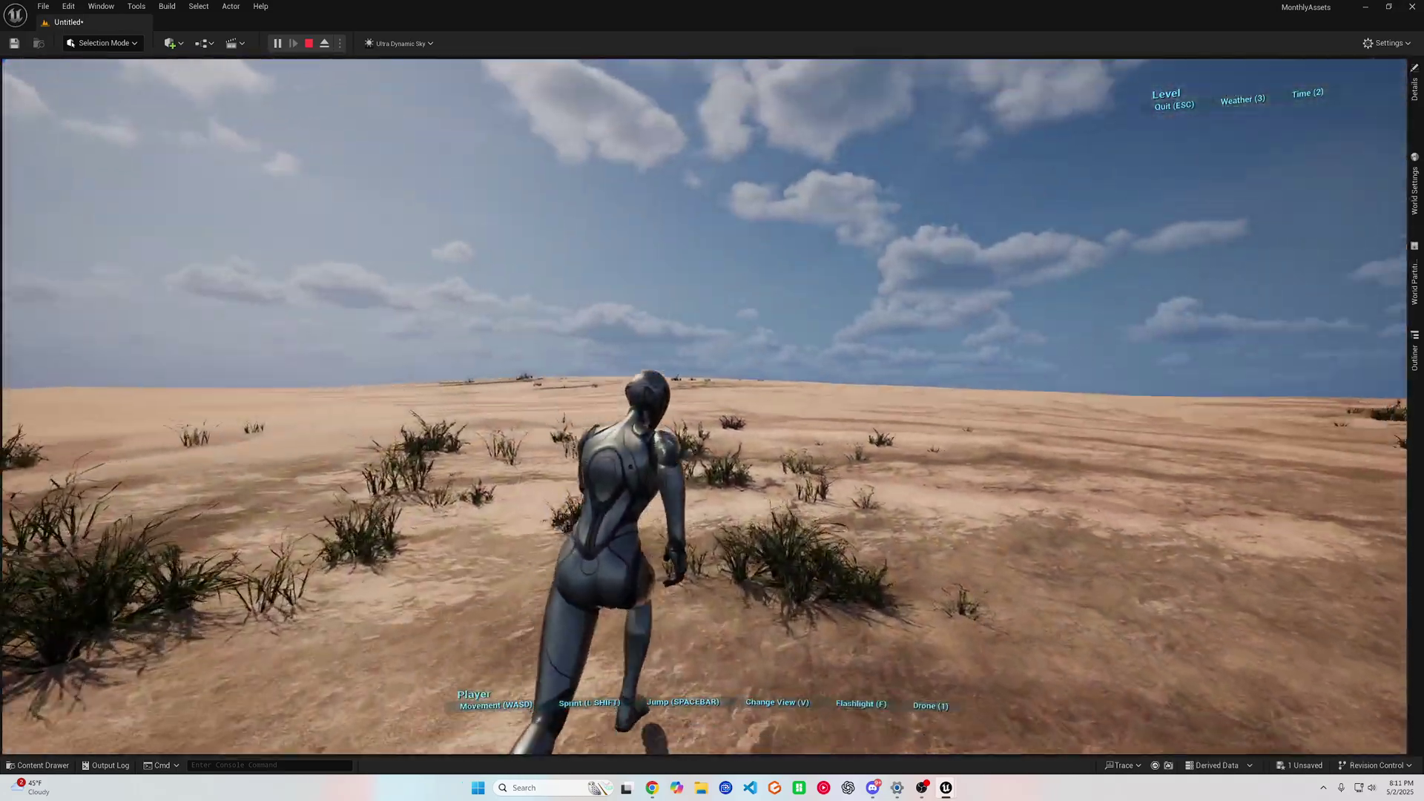
{"action": "key", "text": "Escape"}
Play-test from the grassy hillside below the snowy mountain, viewing the ground cover in third and first person.
{"action": "right_click_drag", "start_coordinate": [705, 407], "coordinate": [467, 456]}
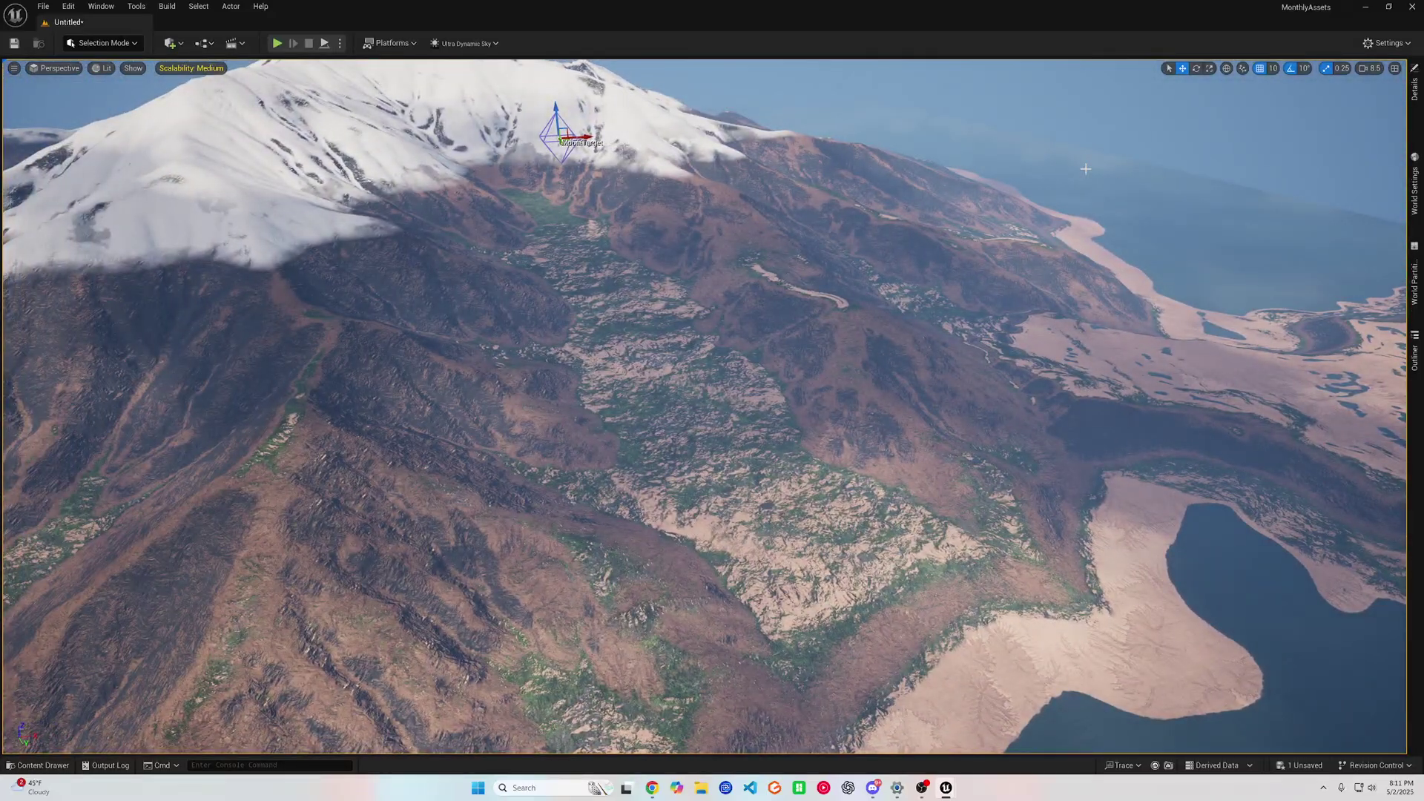
{"action": "right_click_drag", "start_coordinate": [1086, 170], "coordinate": [854, 241]}
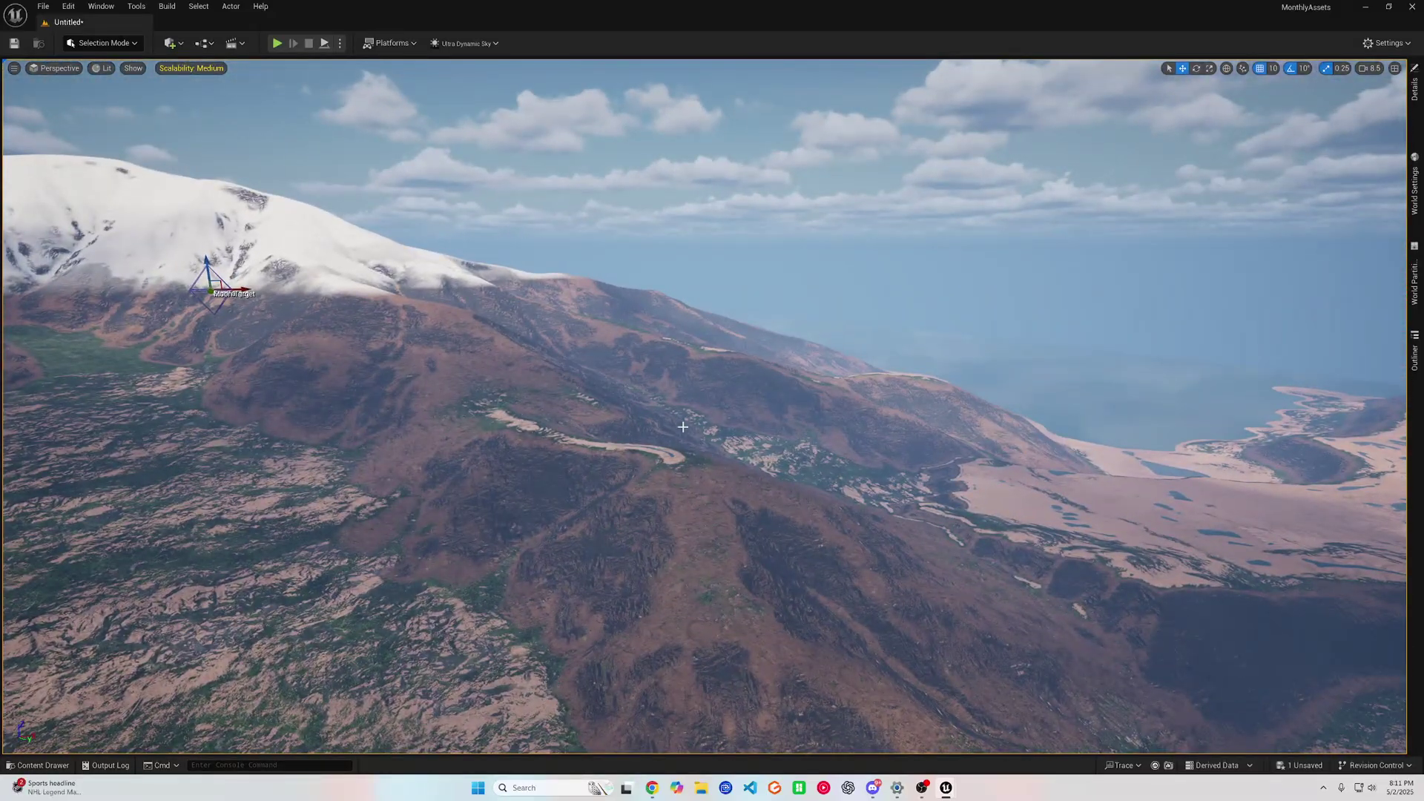
{"action": "right_click_drag", "start_coordinate": [683, 426], "coordinate": [676, 470]}
{"action": "left_click", "coordinate": [731, 455]}
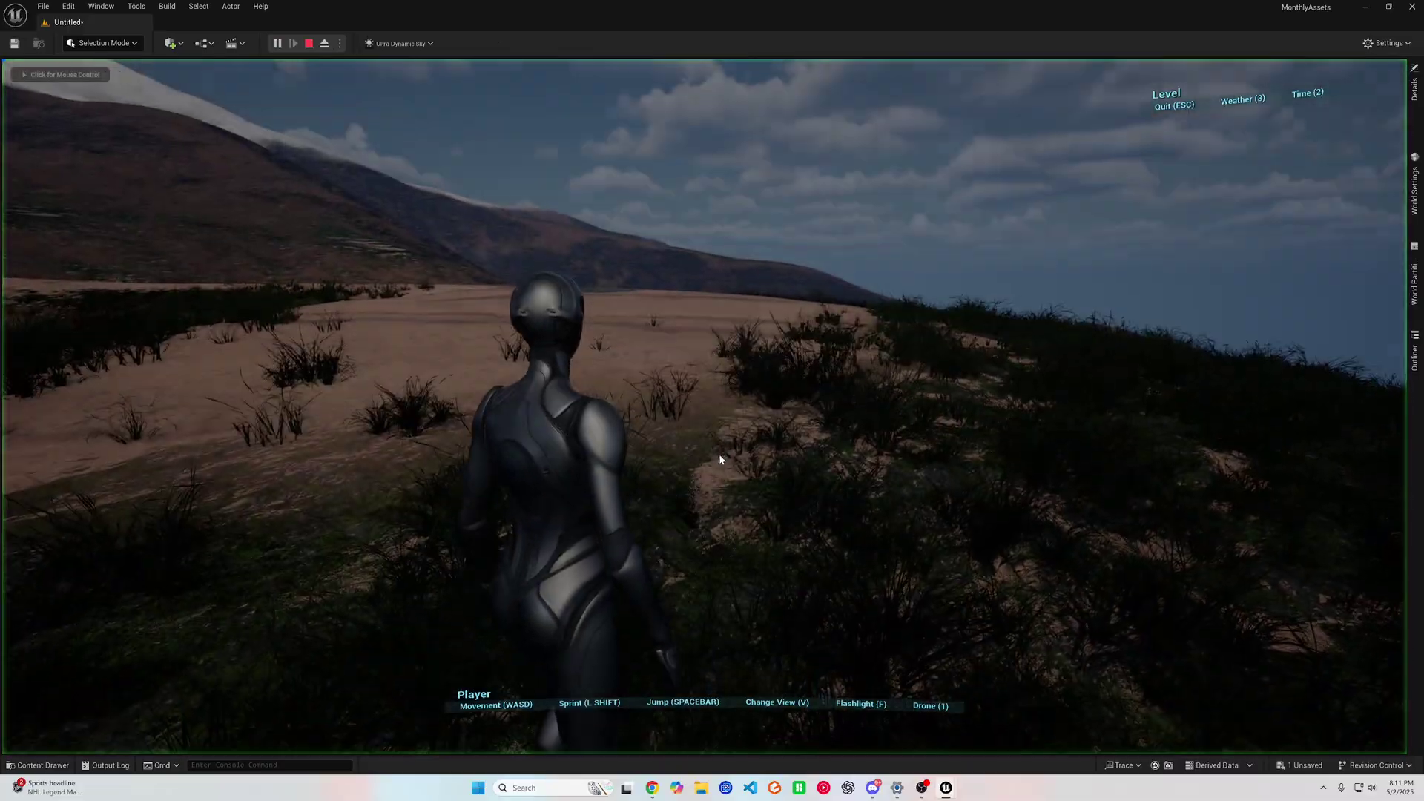
{"action": "key", "text": "w"}
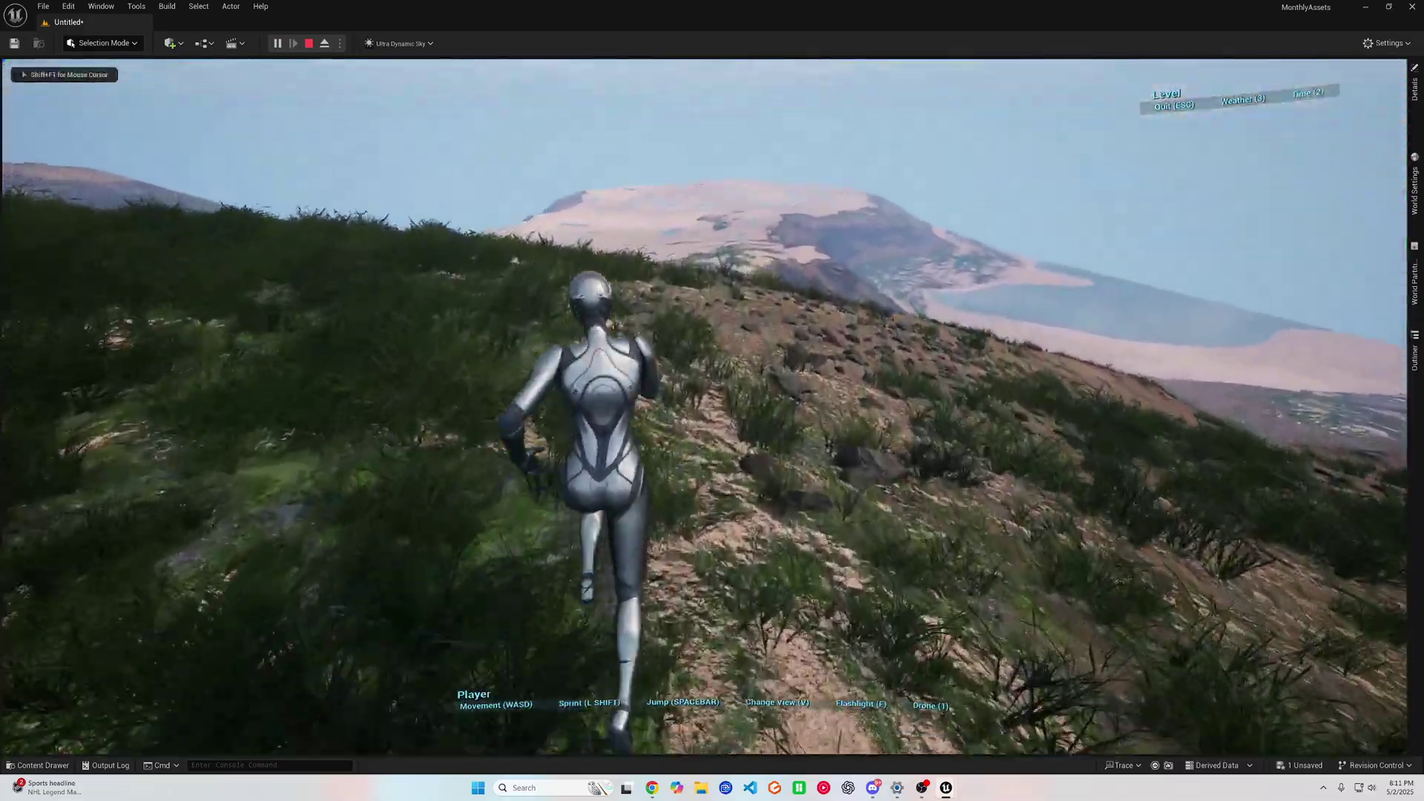
{"action": "key", "text": "v"}
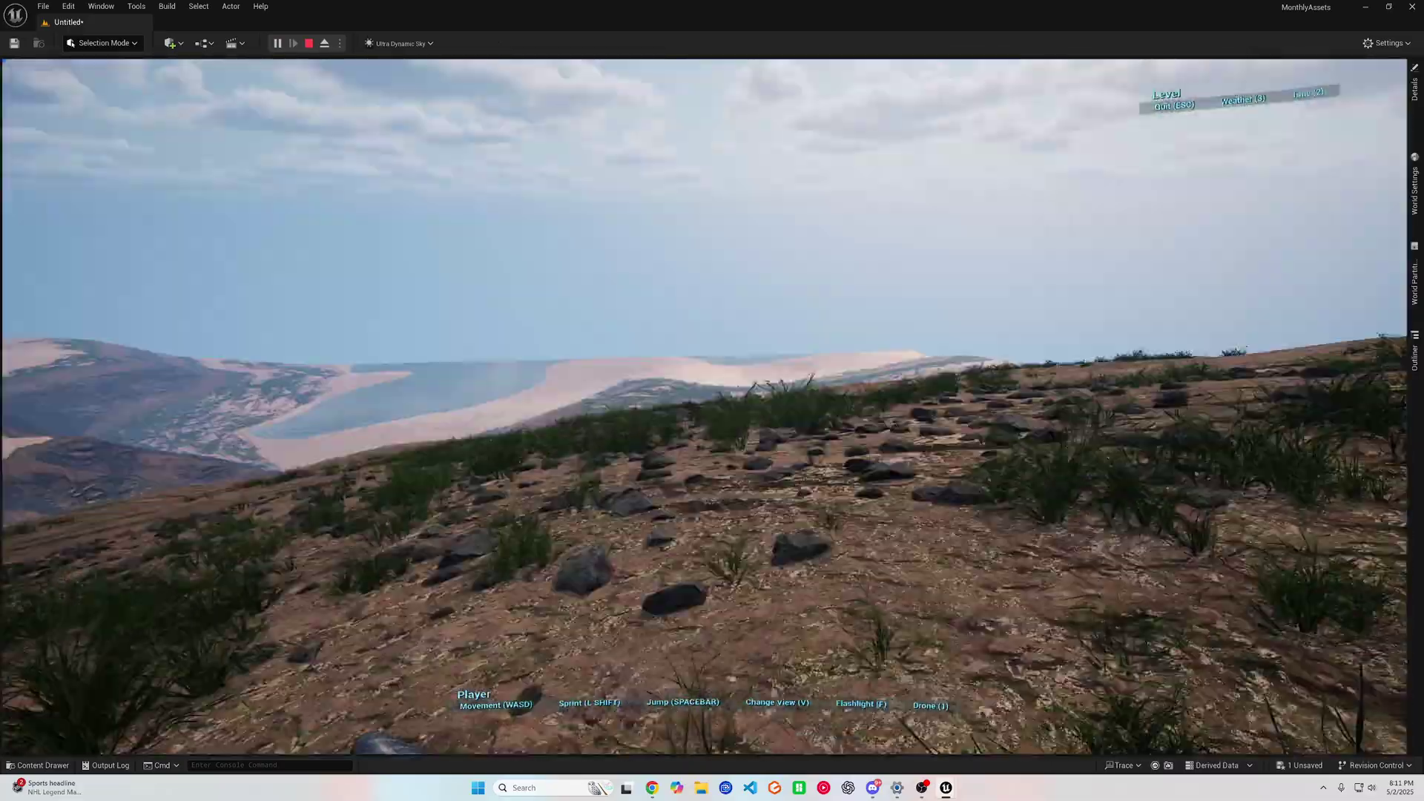
{"action": "key", "text": "w"}
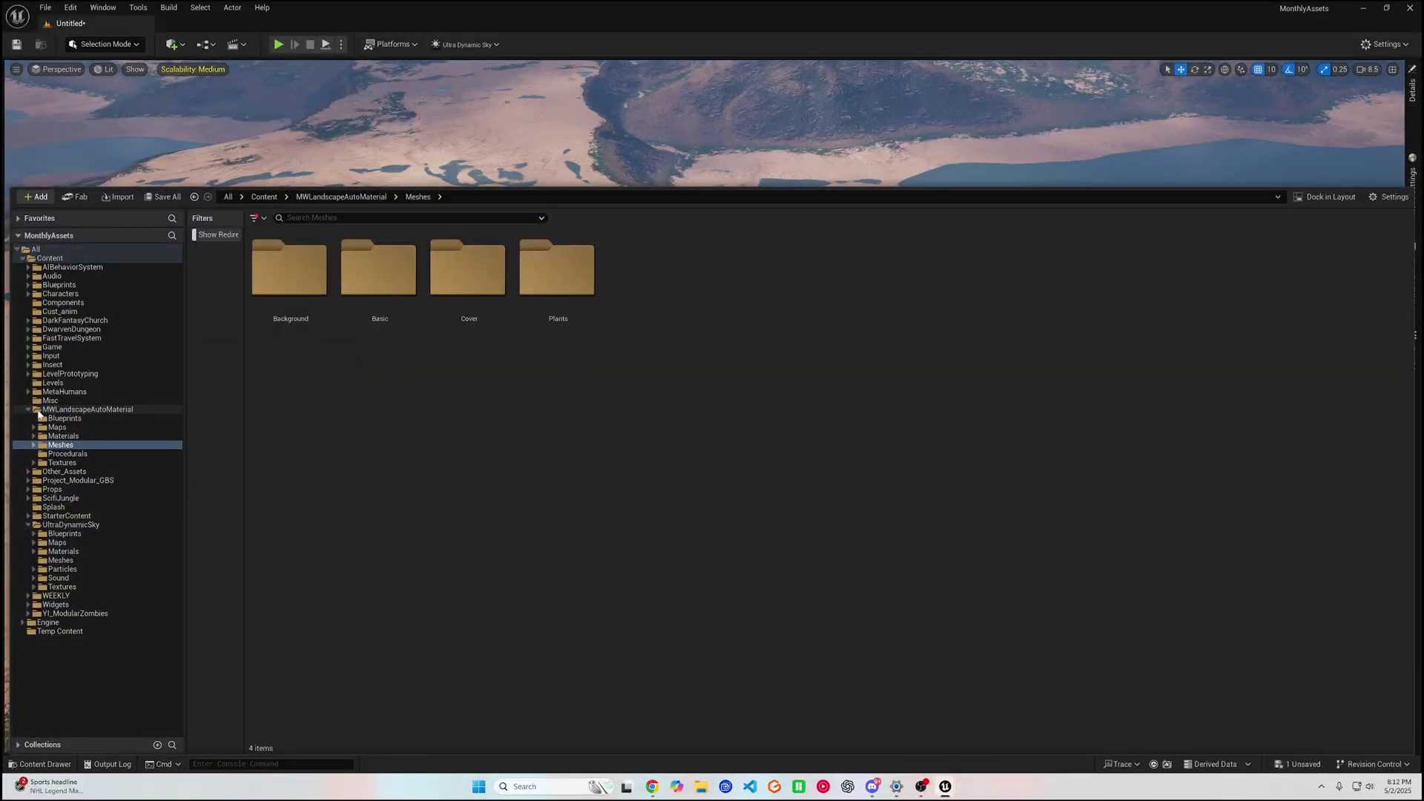
Open MTL_MWAM_Landscape_IslandExample from MWLandscapeAutoMaterial's Materials/Landscape folder, collapse 1_Water and expand the 3_Grass parameter group.
{"action": "left_click", "coordinate": [39, 412]}
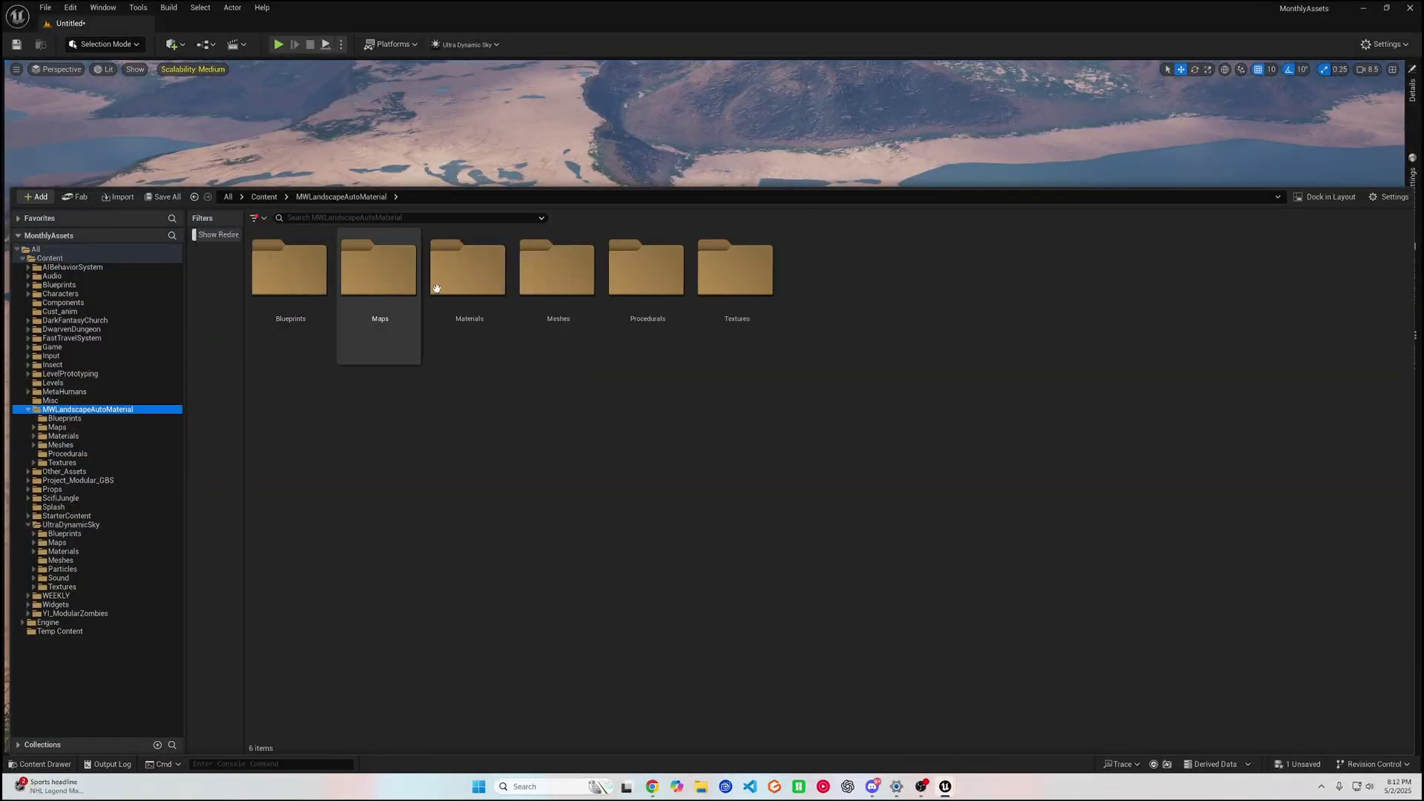
{"action": "double_click", "coordinate": [448, 286]}
{"action": "double_click", "coordinate": [495, 282]}
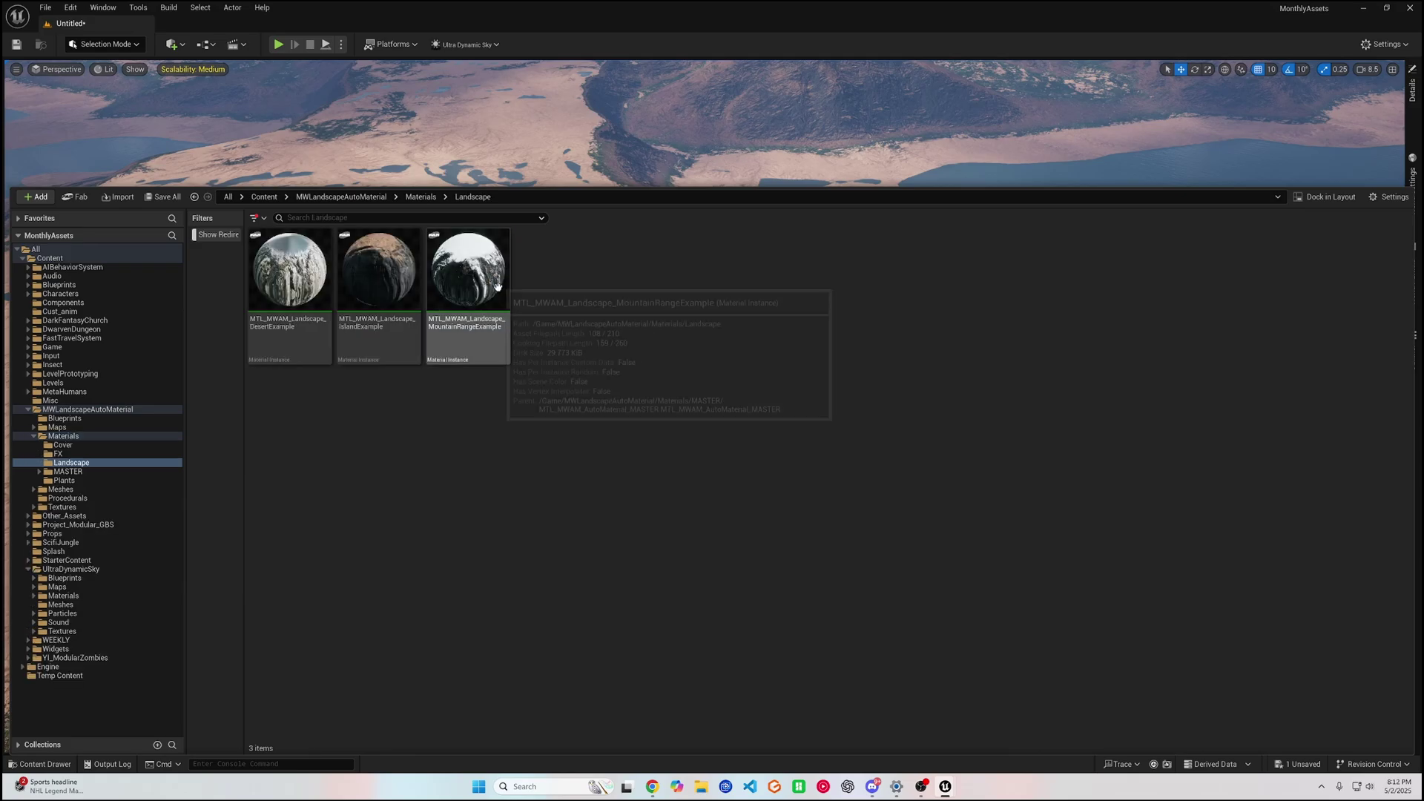
{"action": "left_click", "coordinate": [384, 272]}
{"action": "double_click", "coordinate": [384, 272]}
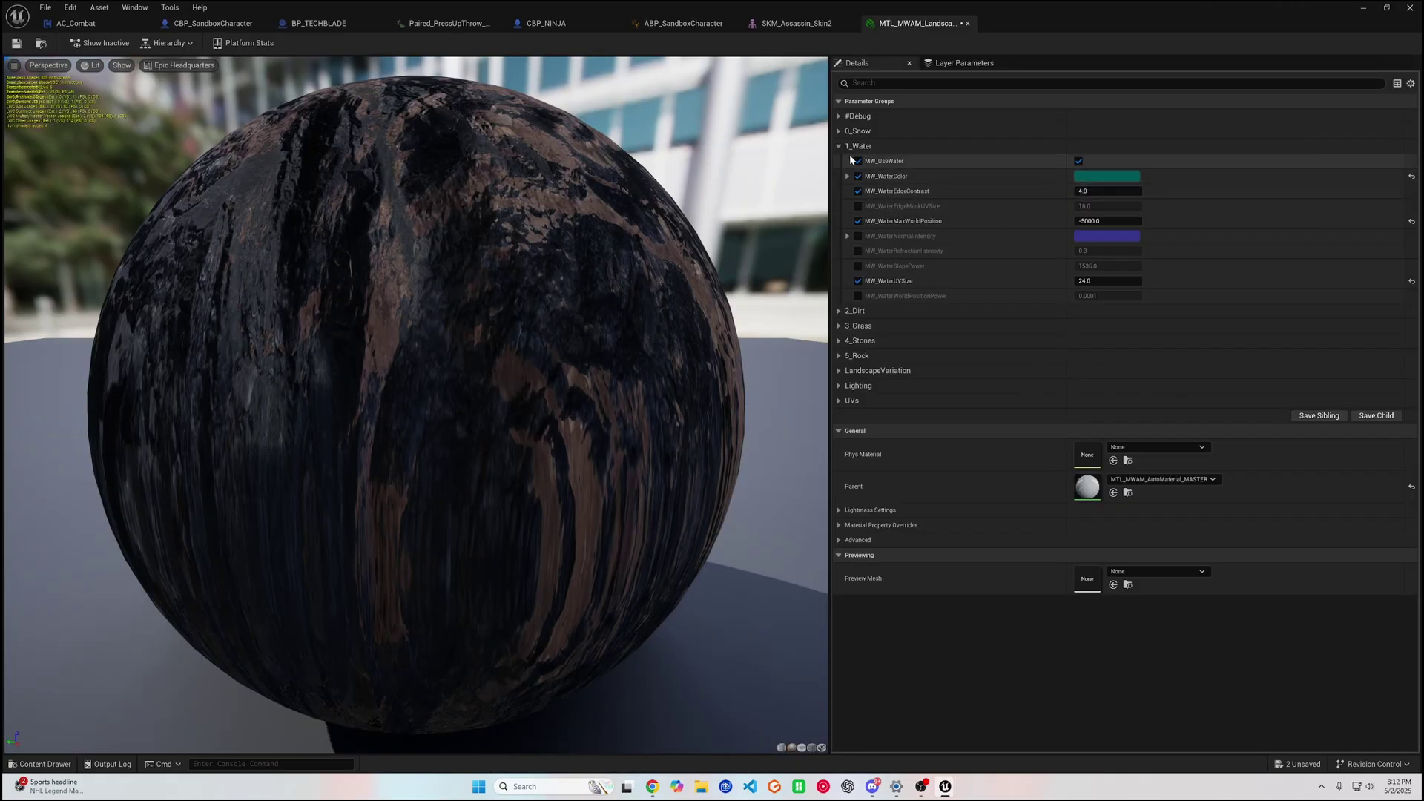
{"action": "left_click", "coordinate": [840, 147]}
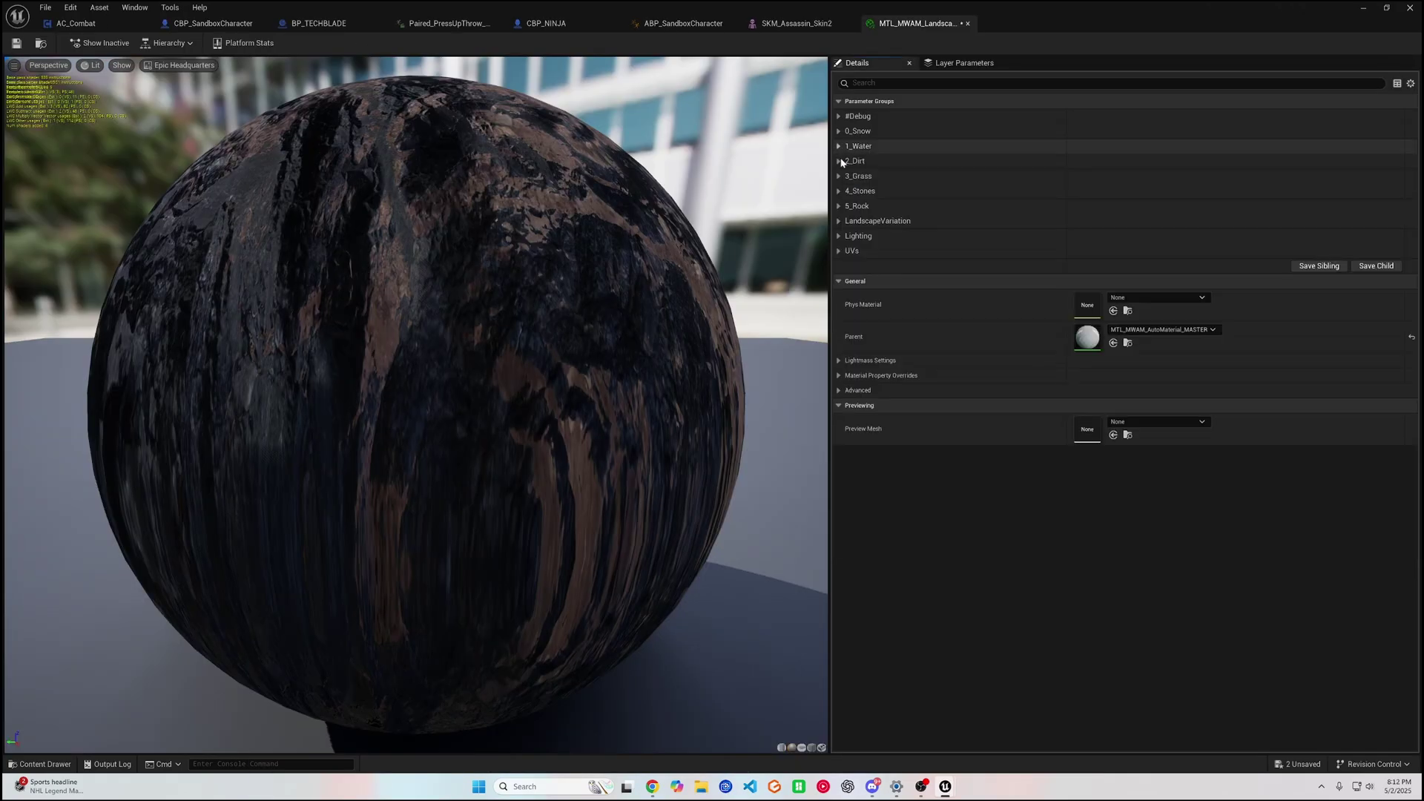
{"action": "left_click", "coordinate": [837, 175]}
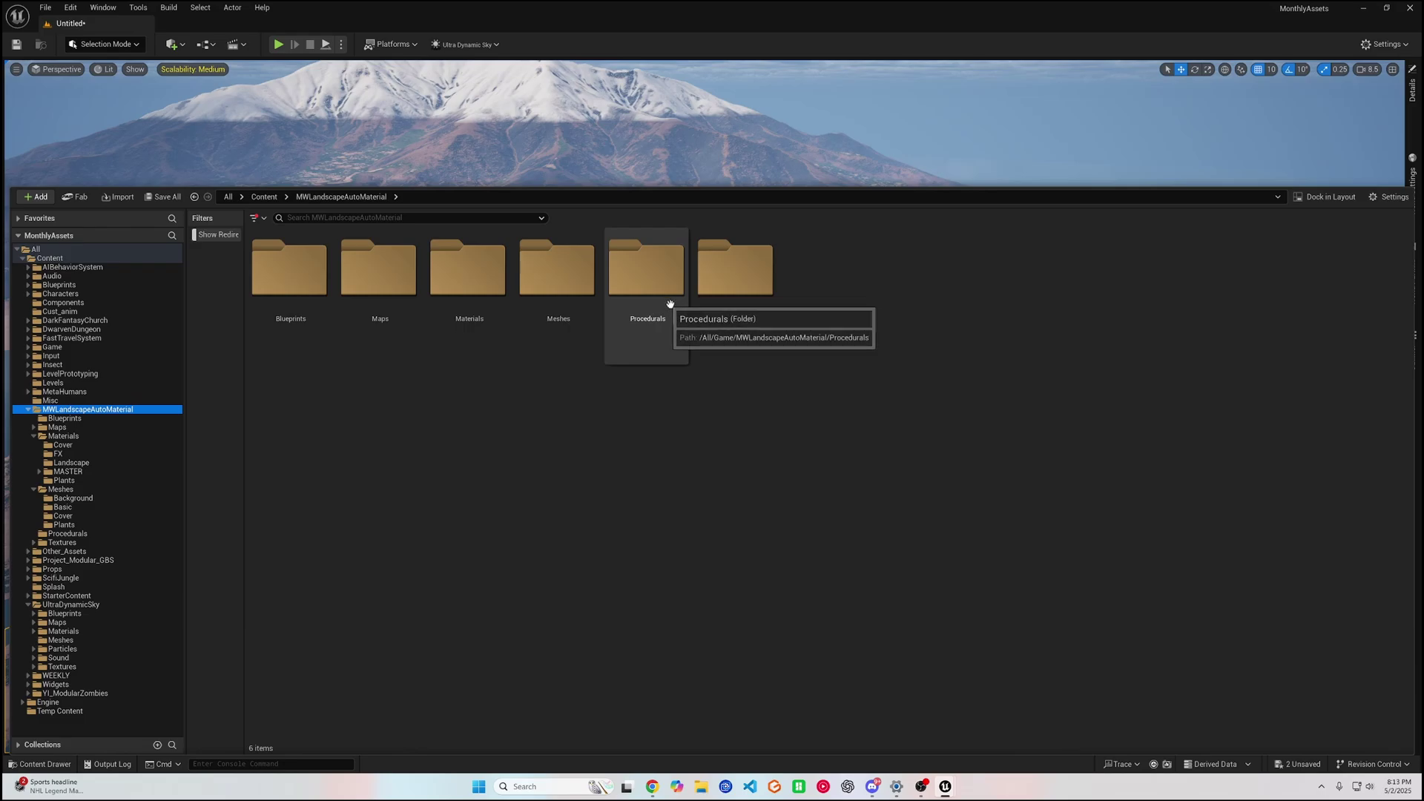
Open the LGT_MWAM_Grass landscape grass type from the Procedurals folder of MWLandscapeAutoMaterial.
{"action": "left_click", "coordinate": [630, 279]}
{"action": "double_click", "coordinate": [658, 279]}
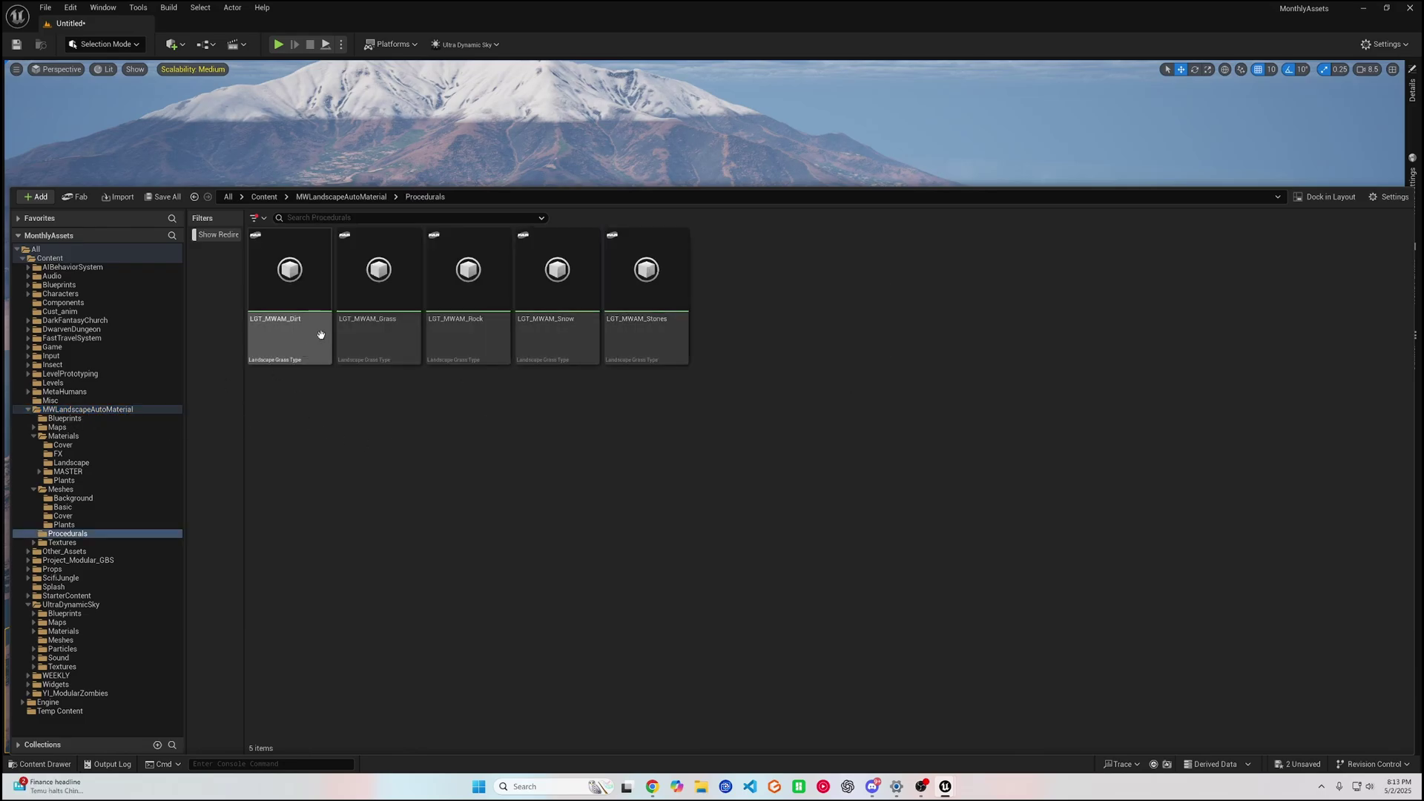
{"action": "left_click", "coordinate": [363, 281]}
{"action": "double_click", "coordinate": [363, 281]}
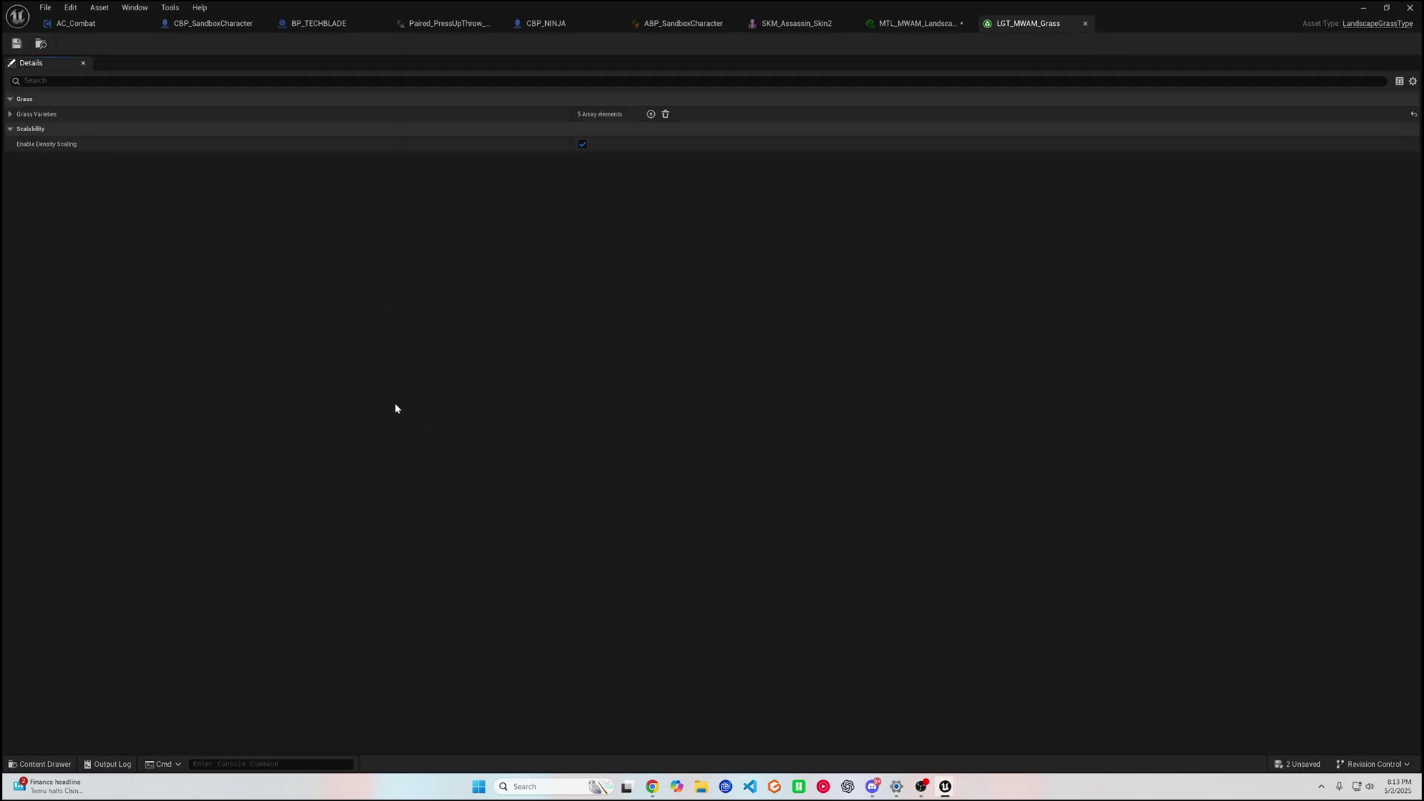
Examine the mesh, density, cull distance and scale settings of the first entry in Grass Varieties.
{"action": "left_click", "coordinate": [10, 115]}
{"action": "left_click", "coordinate": [21, 130]}
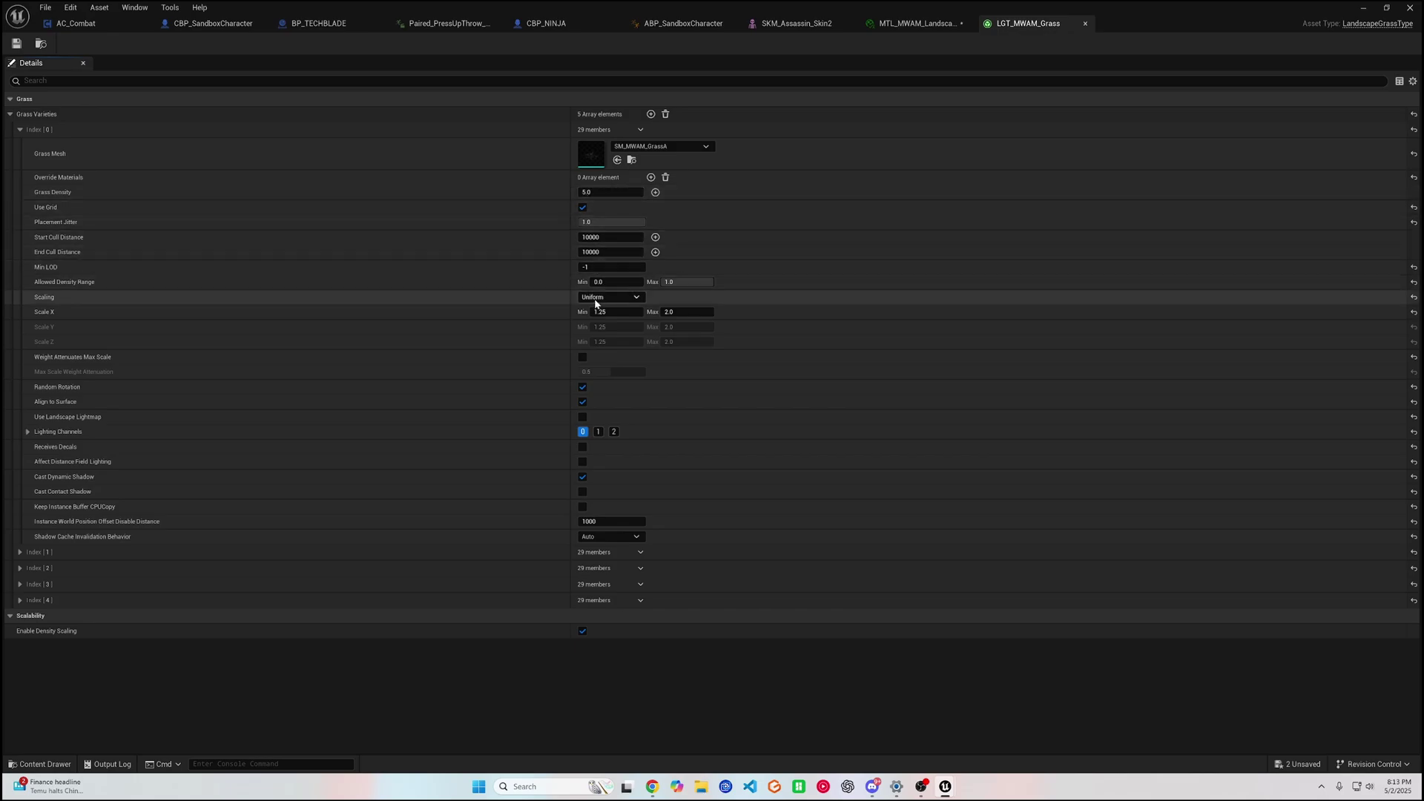
{"action": "left_click", "coordinate": [20, 129]}
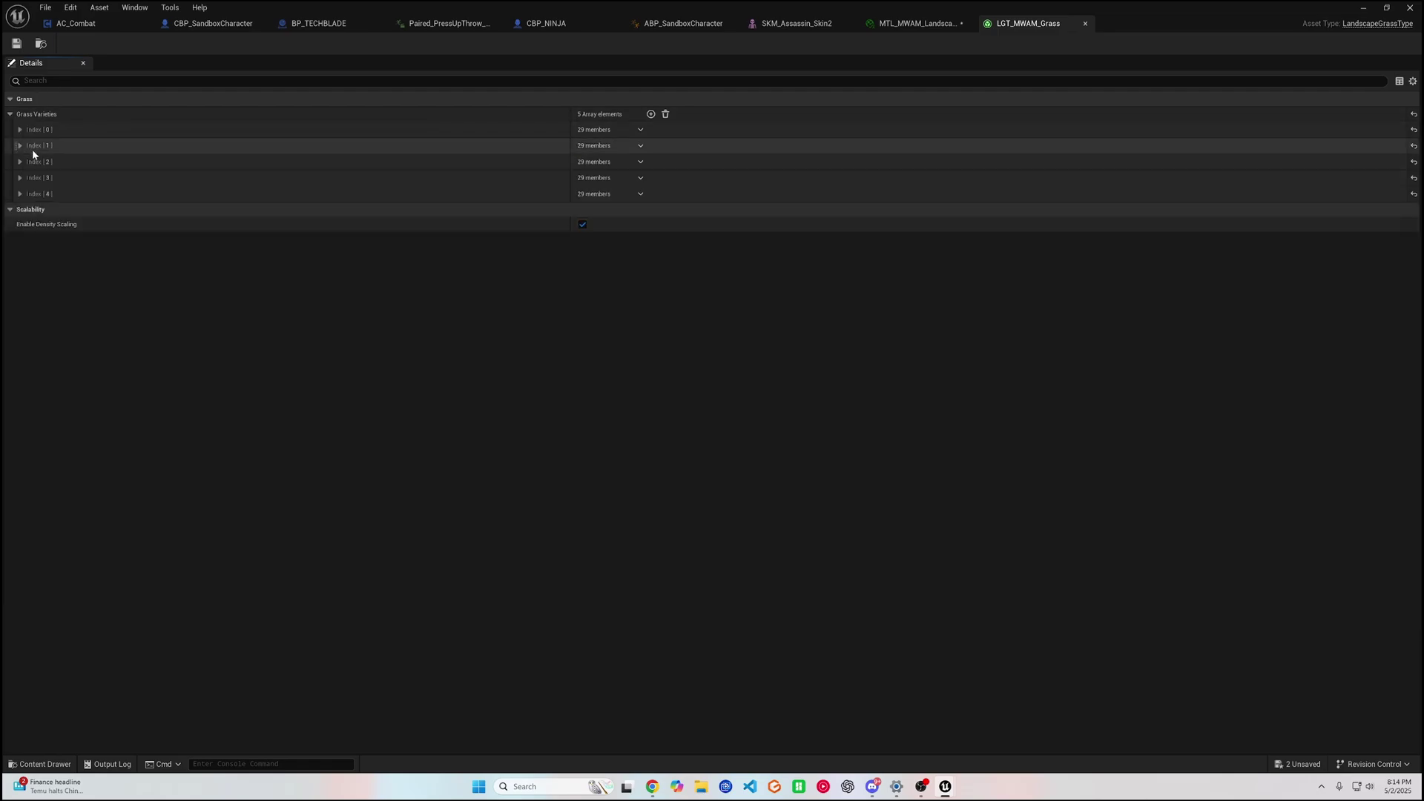
{"action": "left_click", "coordinate": [20, 129]}
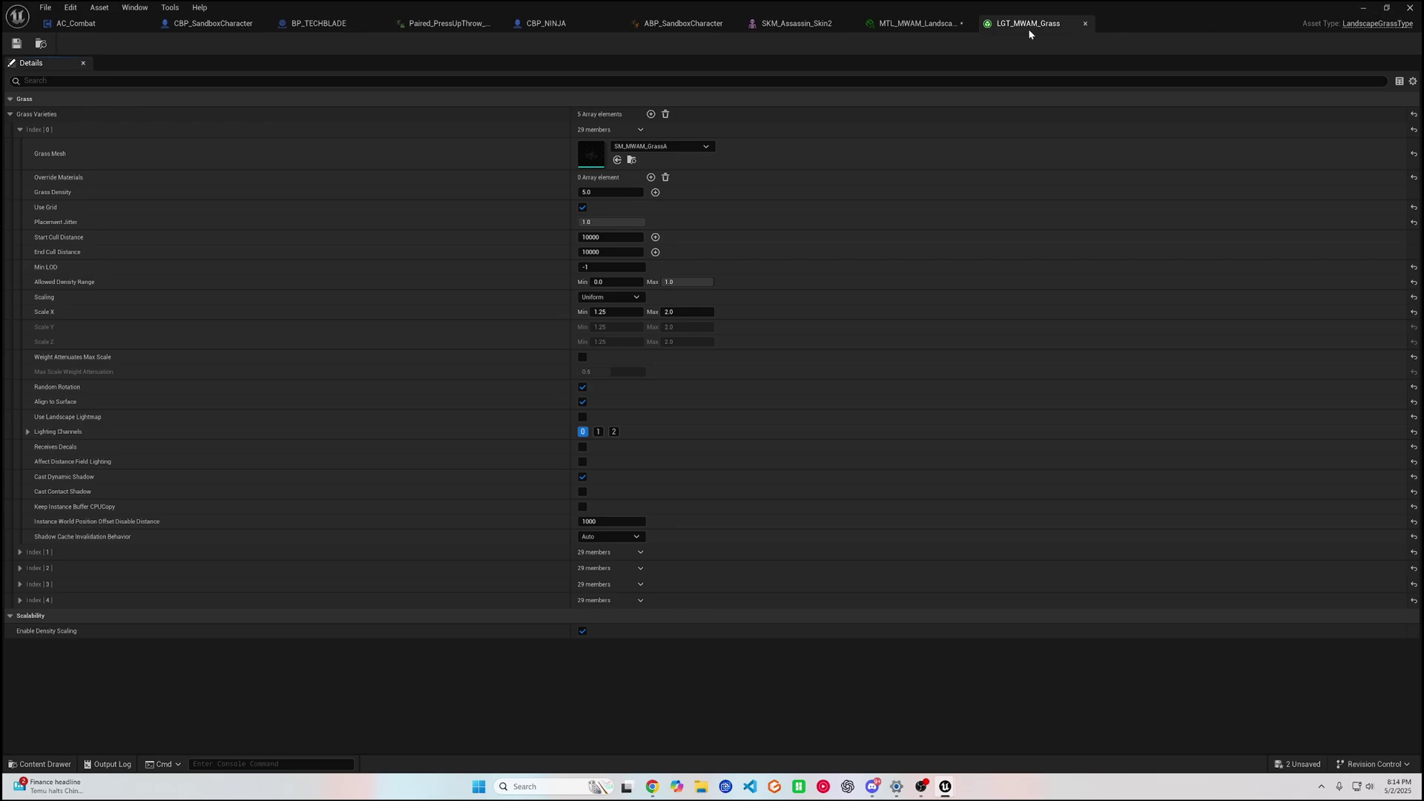
Set MW_DirtMaxWorldPosition to about -25181 in the island landscape material's 2_Dirt group.
{"action": "left_click", "coordinate": [918, 24]}
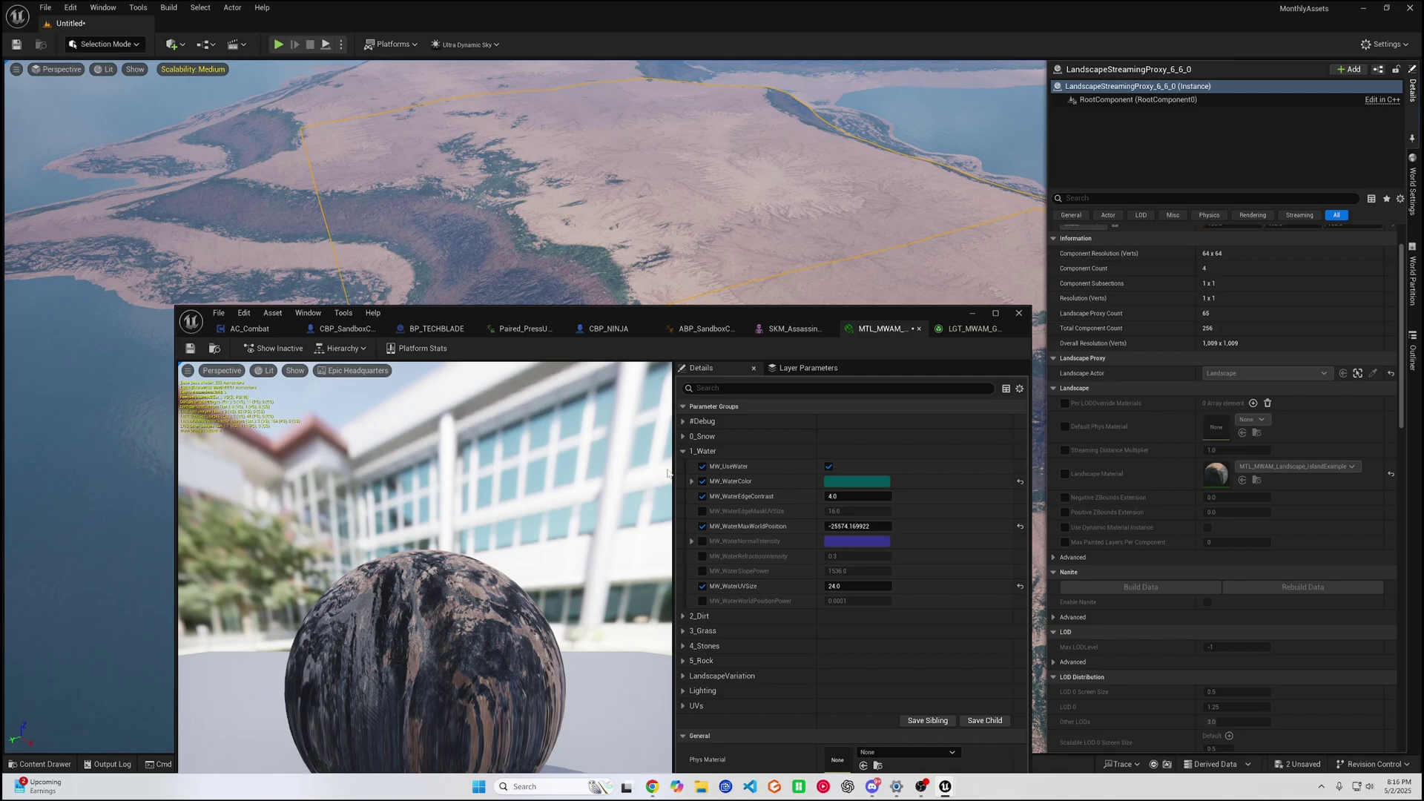
{"action": "left_click", "coordinate": [697, 451]}
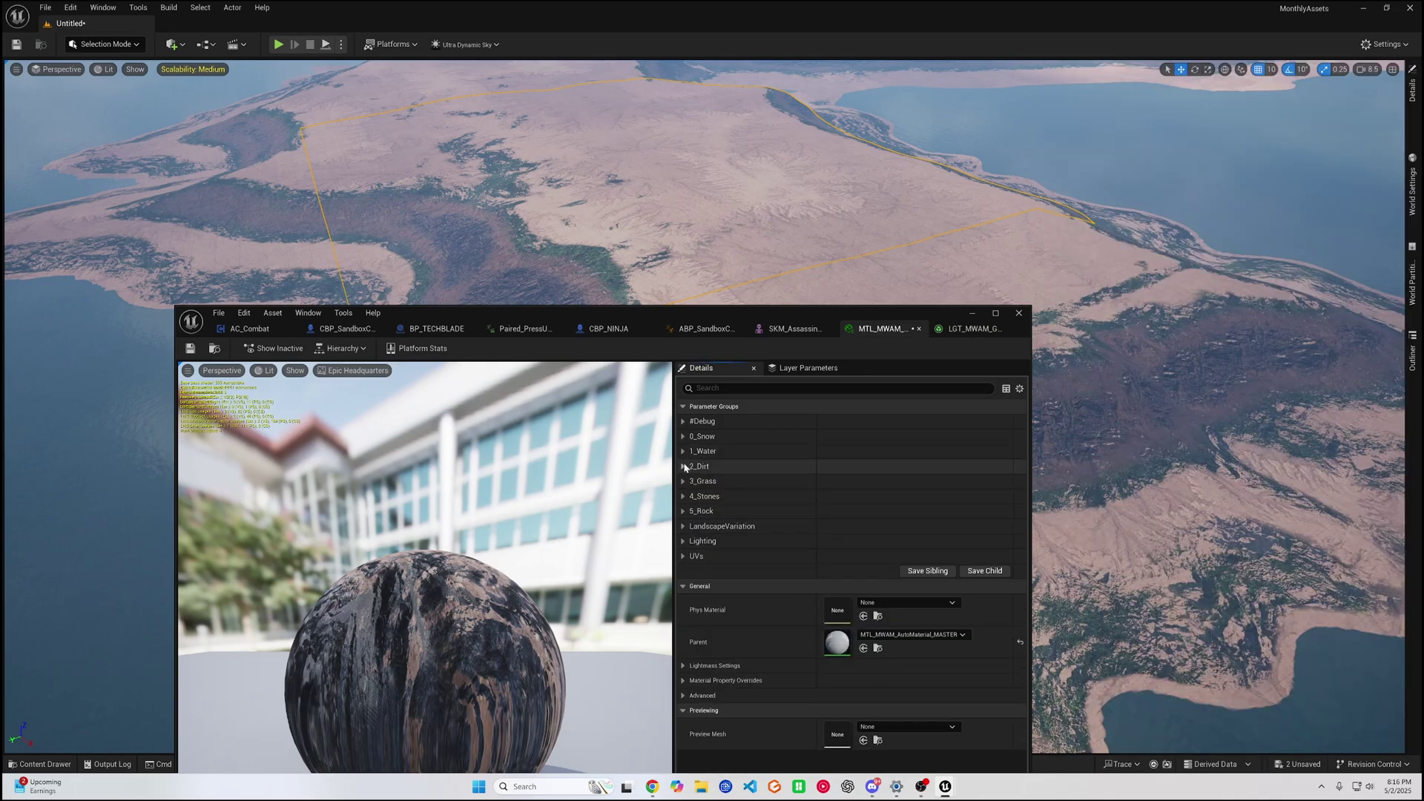
{"action": "left_click", "coordinate": [699, 466]}
{"action": "mouse_move", "coordinate": [857, 541]}
{"action": "left_mouse_down"}
{"action": "mouse_move", "coordinate": [826, 541]}
{"action": "mouse_move", "coordinate": [850, 541]}
{"action": "left_mouse_up"}
{"action": "right_click_drag", "start_coordinate": [712, 144], "coordinate": [712, 104]}
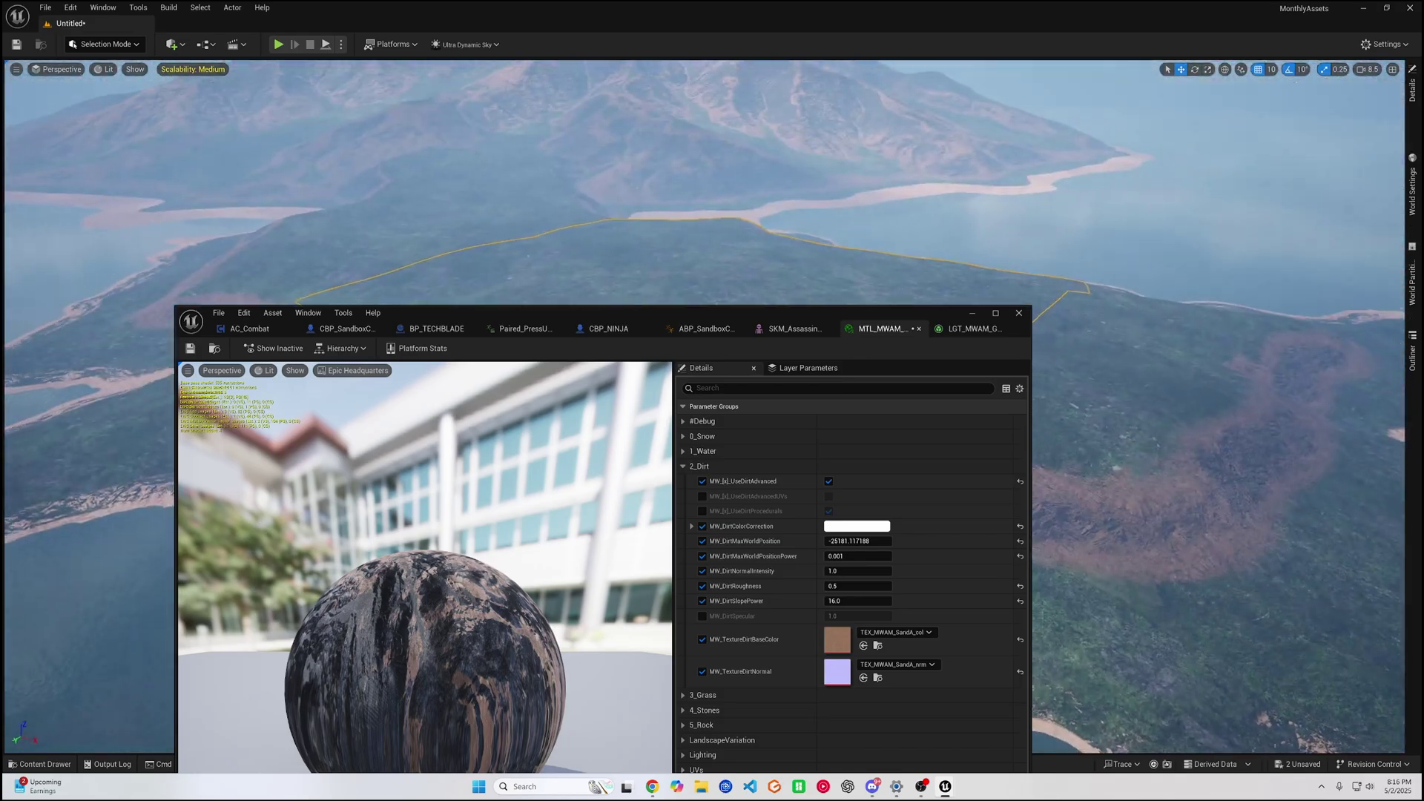
Move the material editor aside and raise MW_GrassMaxWorldPosition in the 3_Grass group to about -529.5.
{"action": "left_click_drag", "start_coordinate": [880, 319], "coordinate": [1368, 376]}
{"action": "left_click_drag", "start_coordinate": [1304, 599], "coordinate": [1304, 599]}
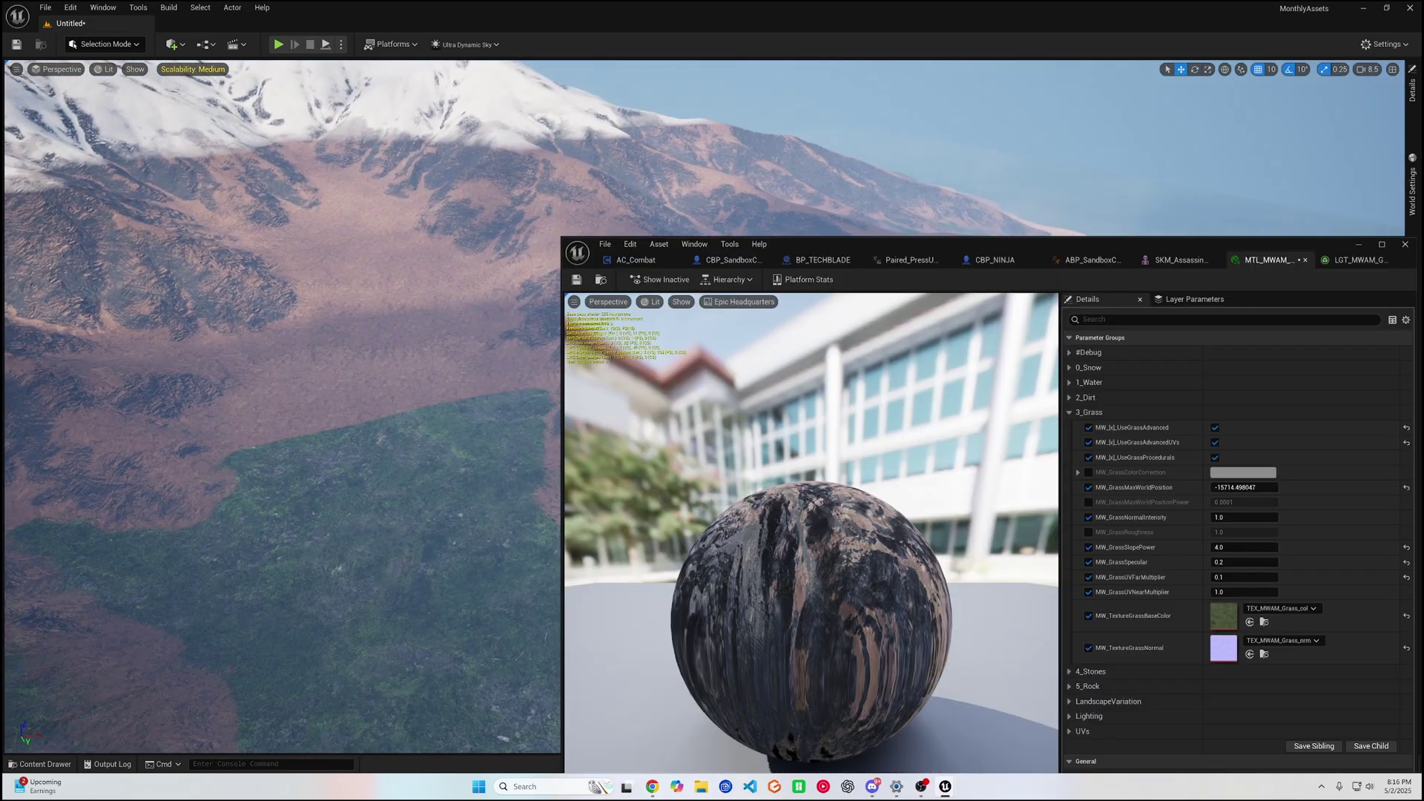
{"action": "left_click_drag", "start_coordinate": [1244, 487], "coordinate": [1278, 487]}
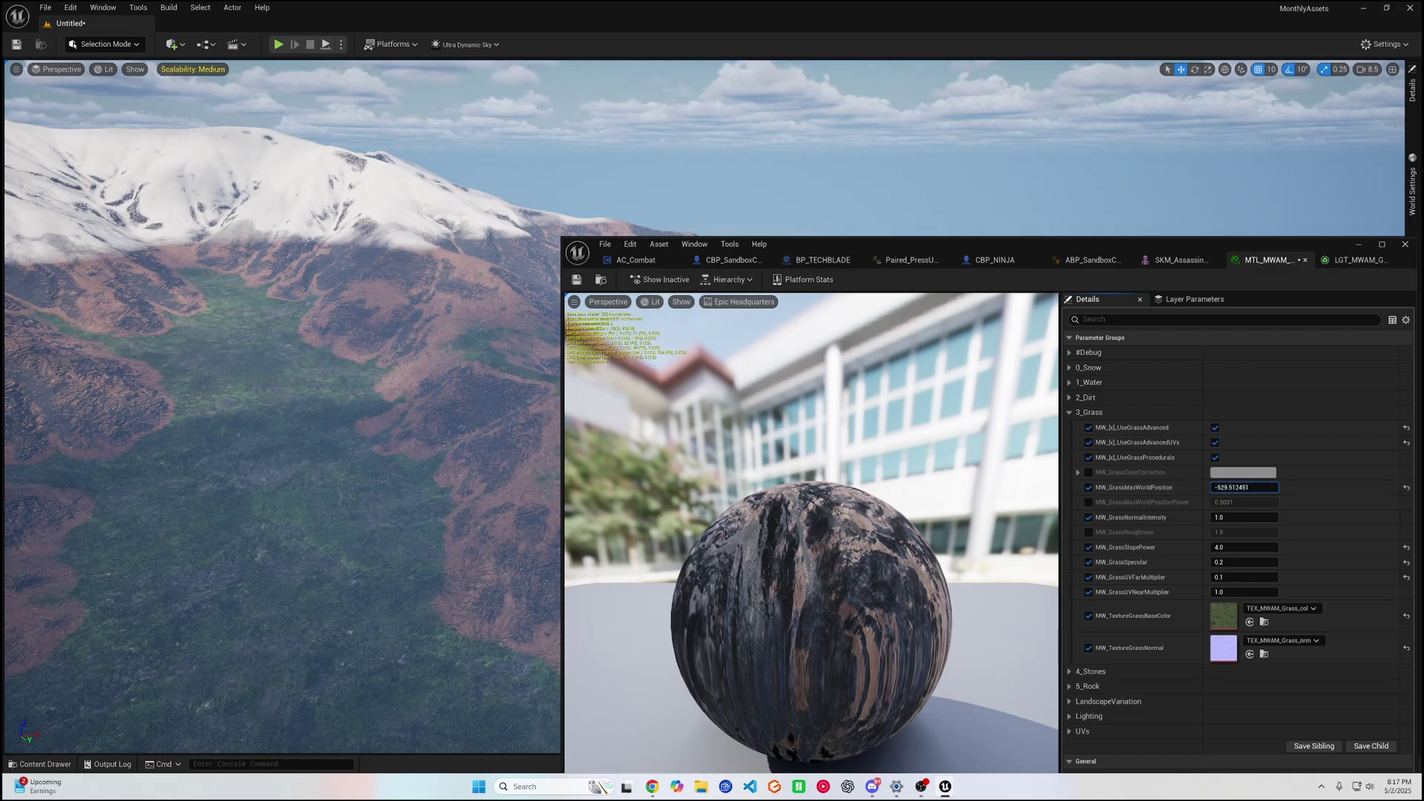
Turn on the frame rate display in the level viewport while viewing the grassy coastal part of the landscape.
{"action": "right_click_drag", "start_coordinate": [523, 411], "coordinate": [653, 475]}
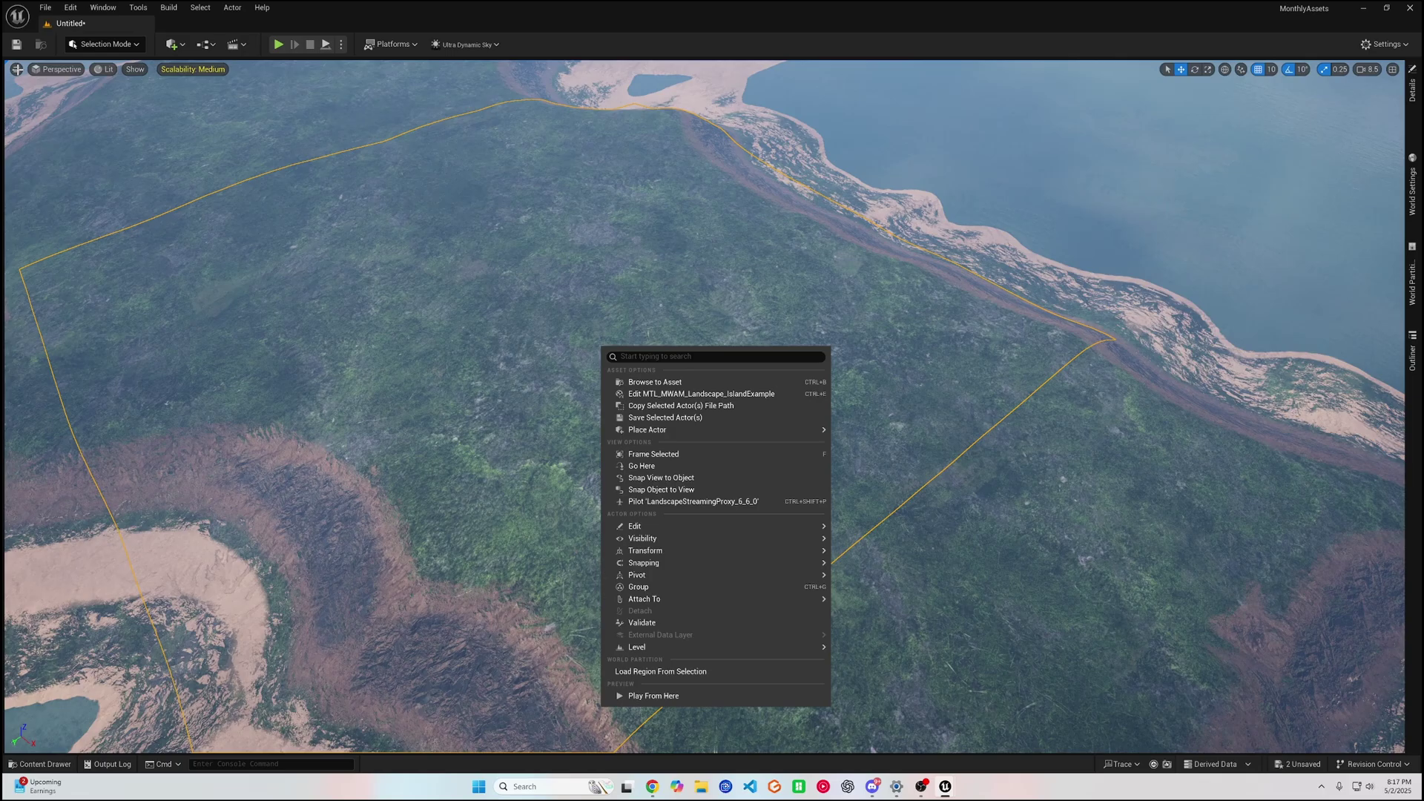
{"action": "left_click", "coordinate": [16, 69]}
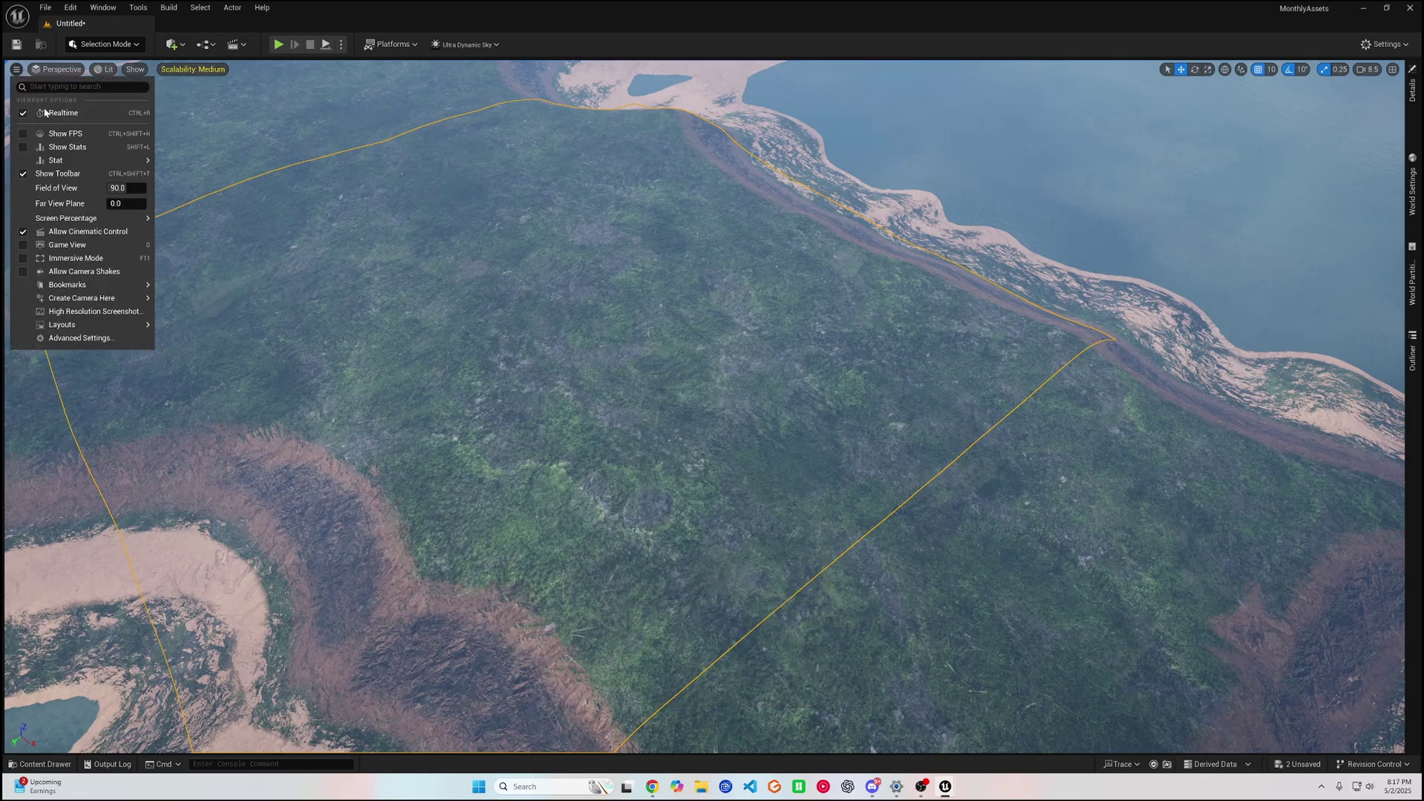
{"action": "left_click", "coordinate": [21, 135]}
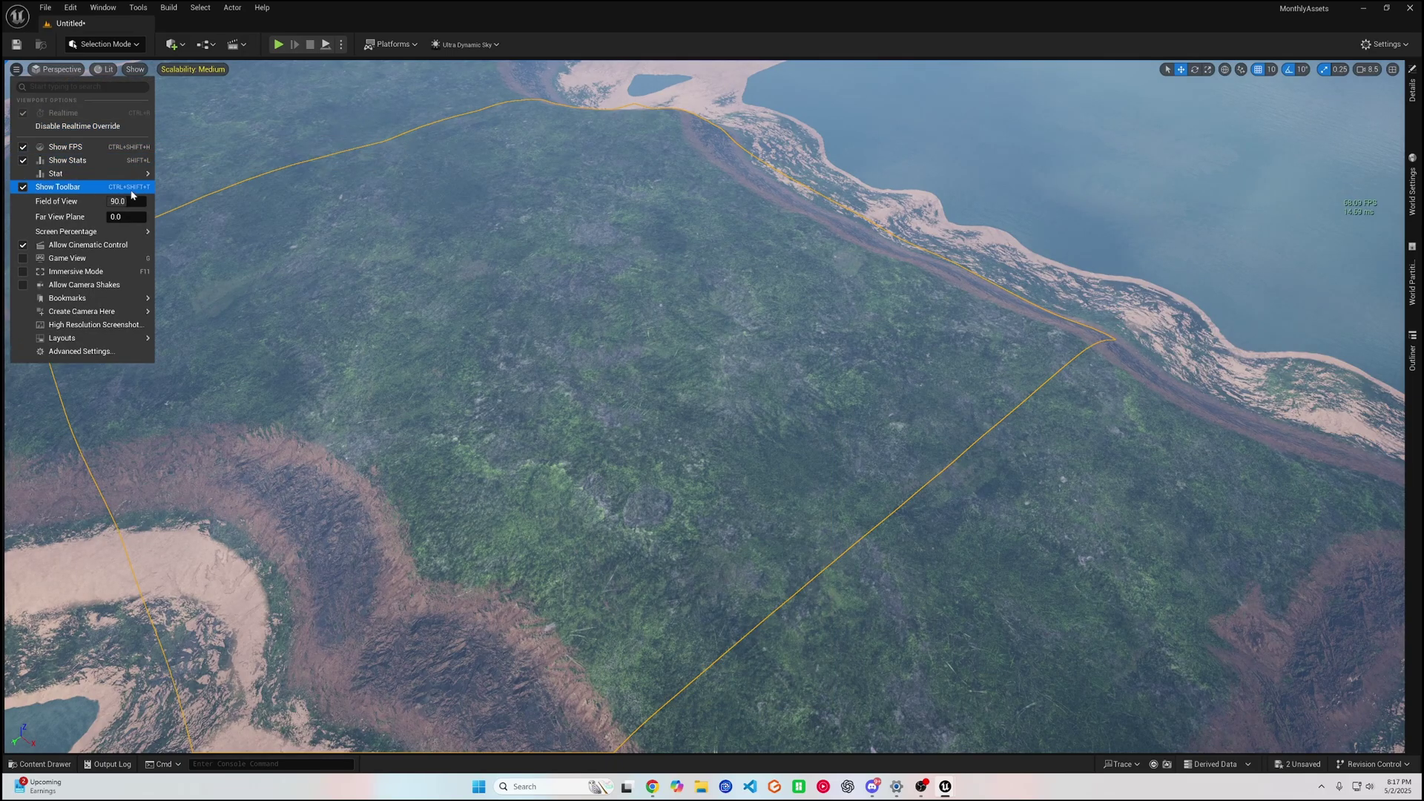
Play the level from the grassy coastal ground, switch to the first-person view, walk through the grass, and end the play session.
{"action": "right_click_drag", "start_coordinate": [398, 293], "coordinate": [479, 385]}
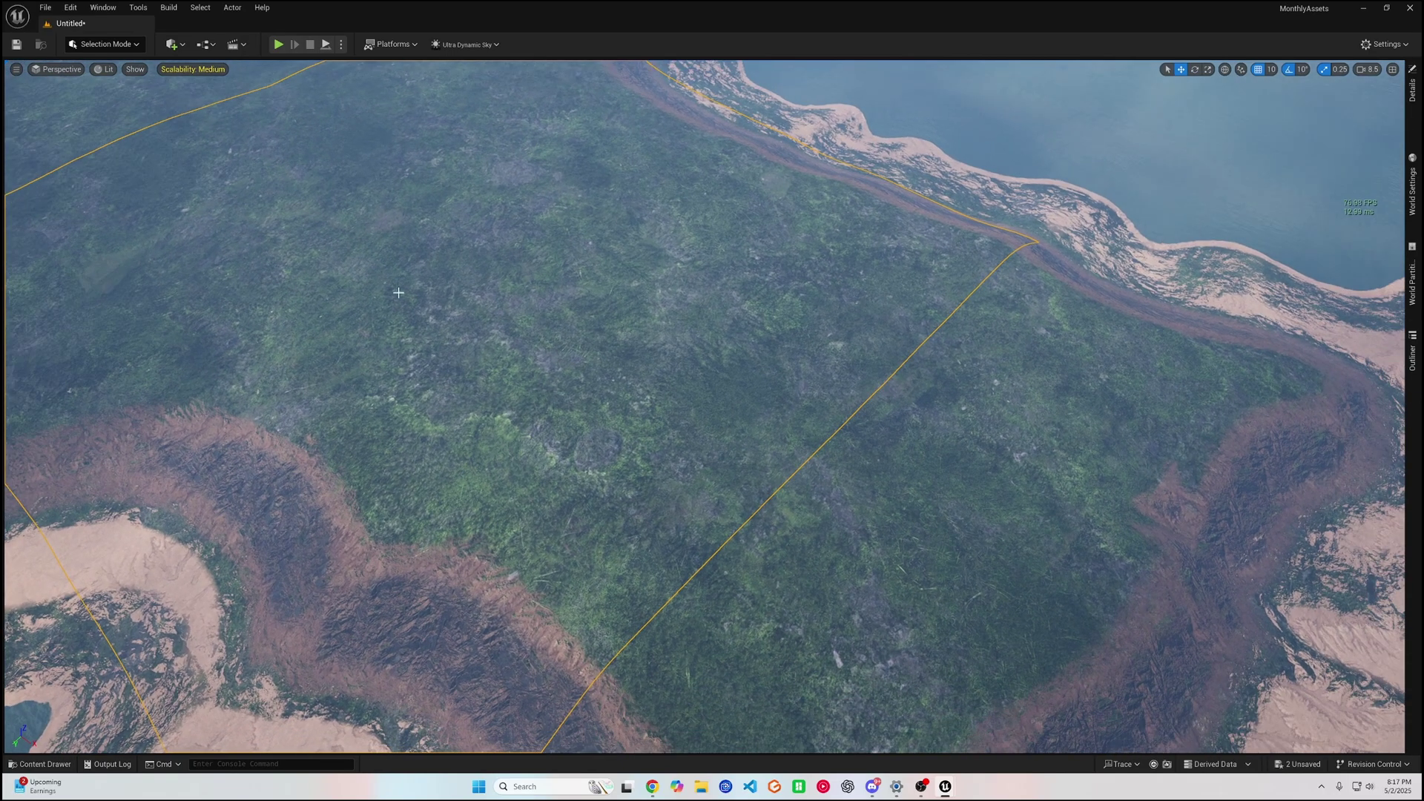
{"action": "right_click", "coordinate": [398, 292]}
{"action": "left_click", "coordinate": [474, 643]}
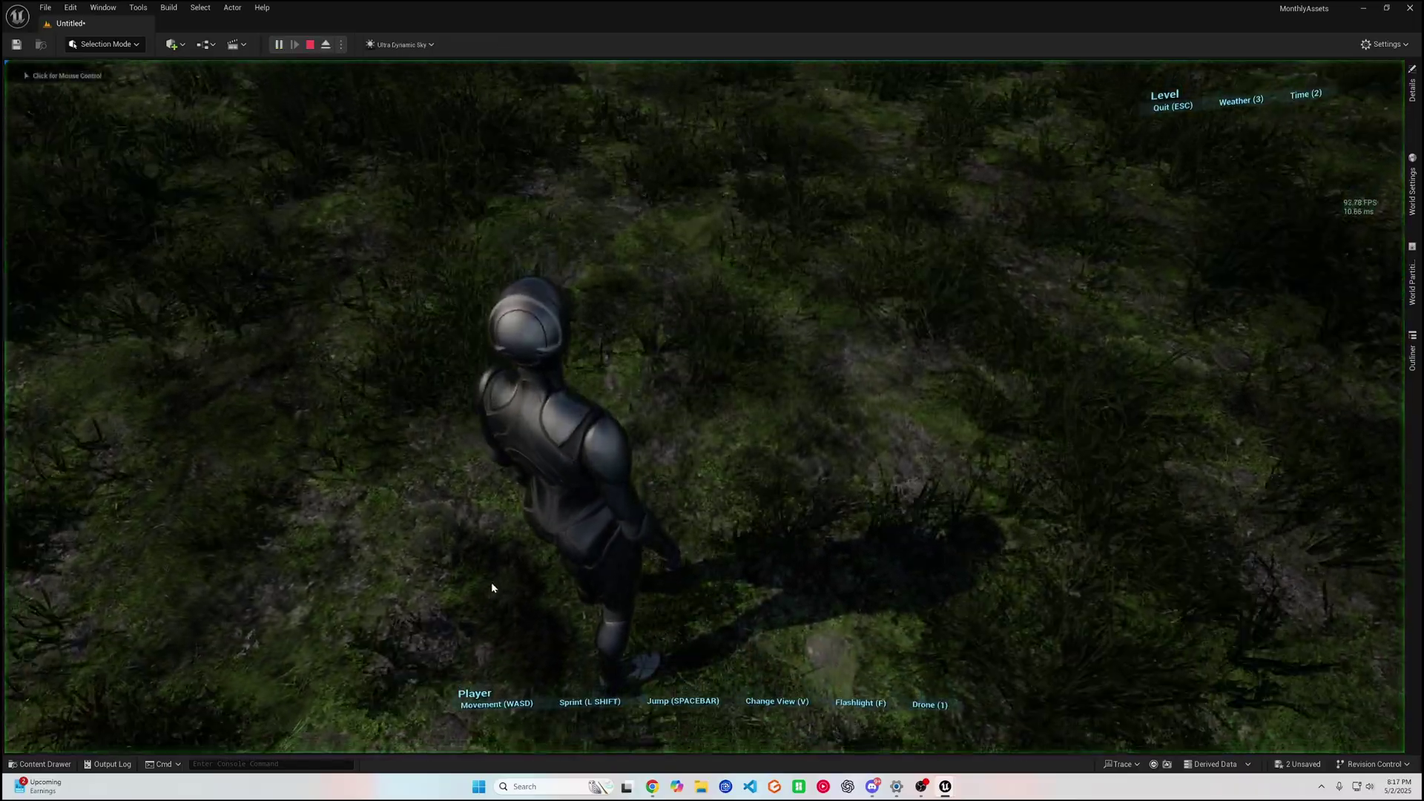
{"action": "key", "text": "w"}
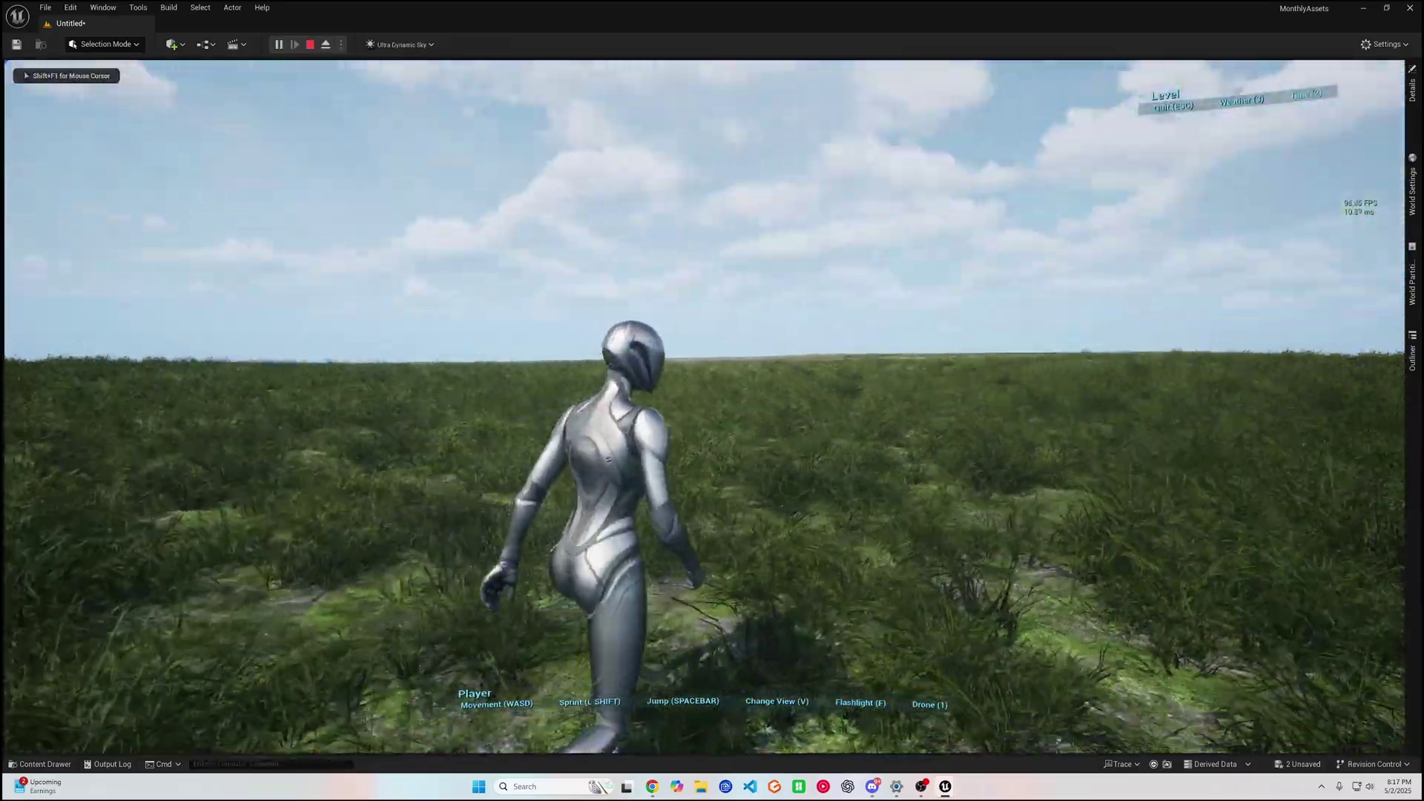
{"action": "key", "text": "v"}
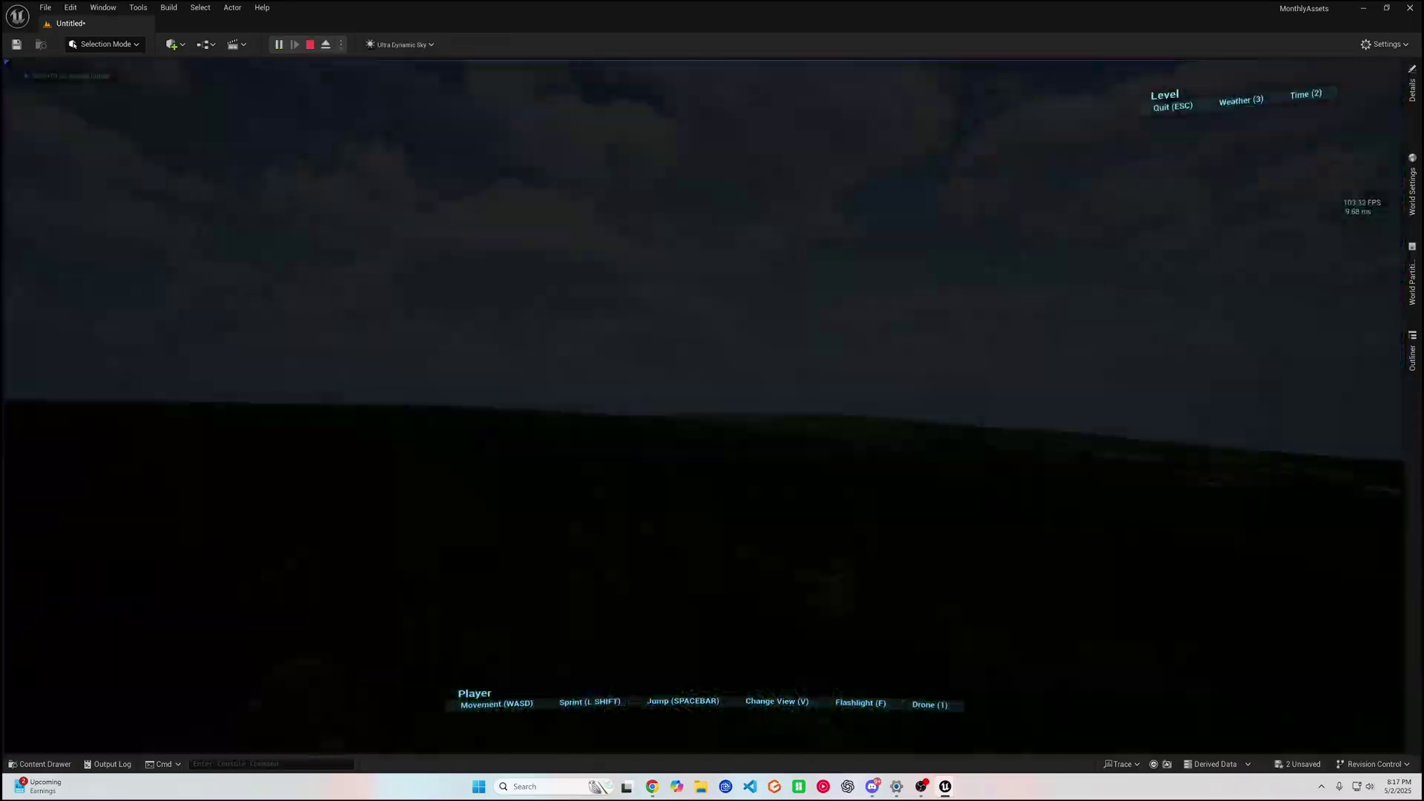
{"action": "key", "text": "w"}
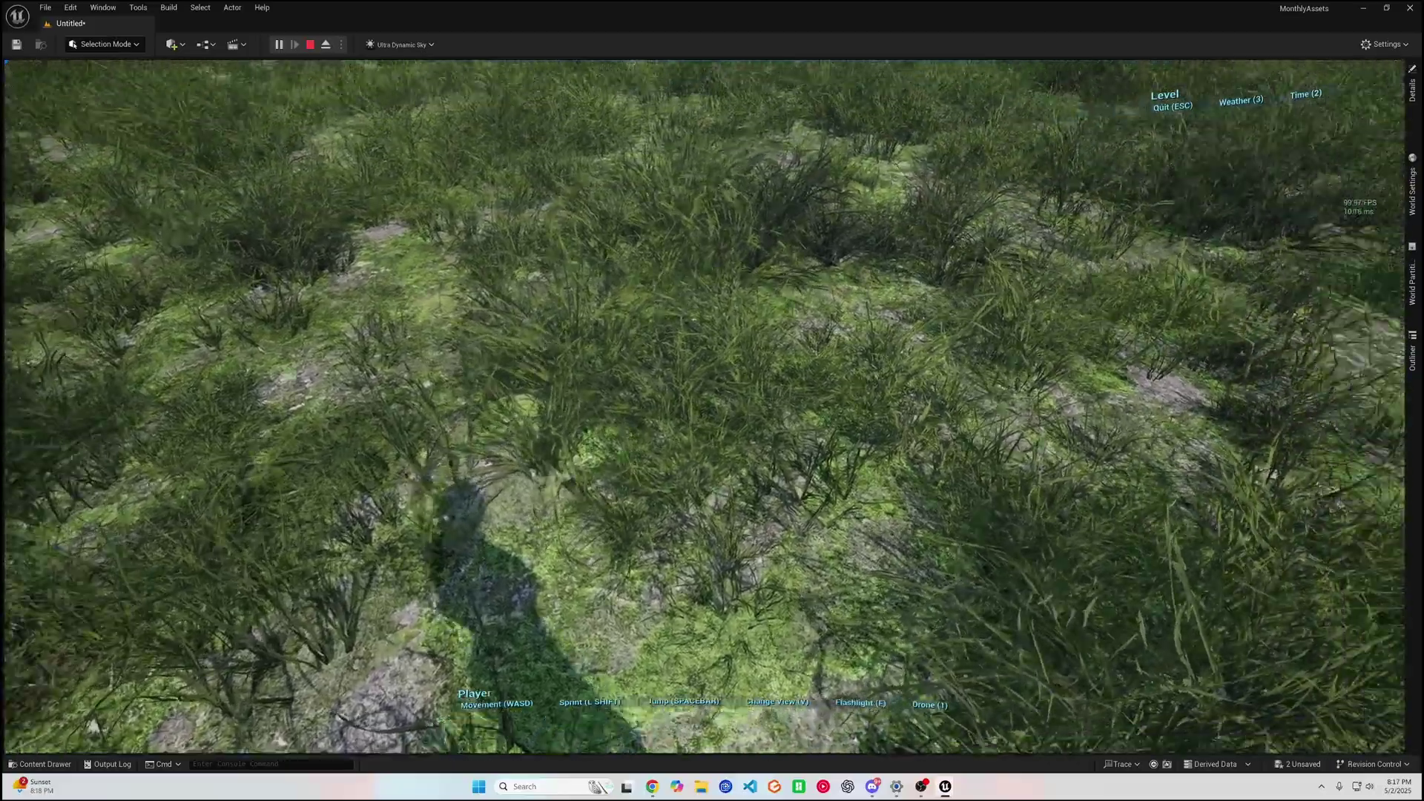
{"action": "key", "text": "w"}
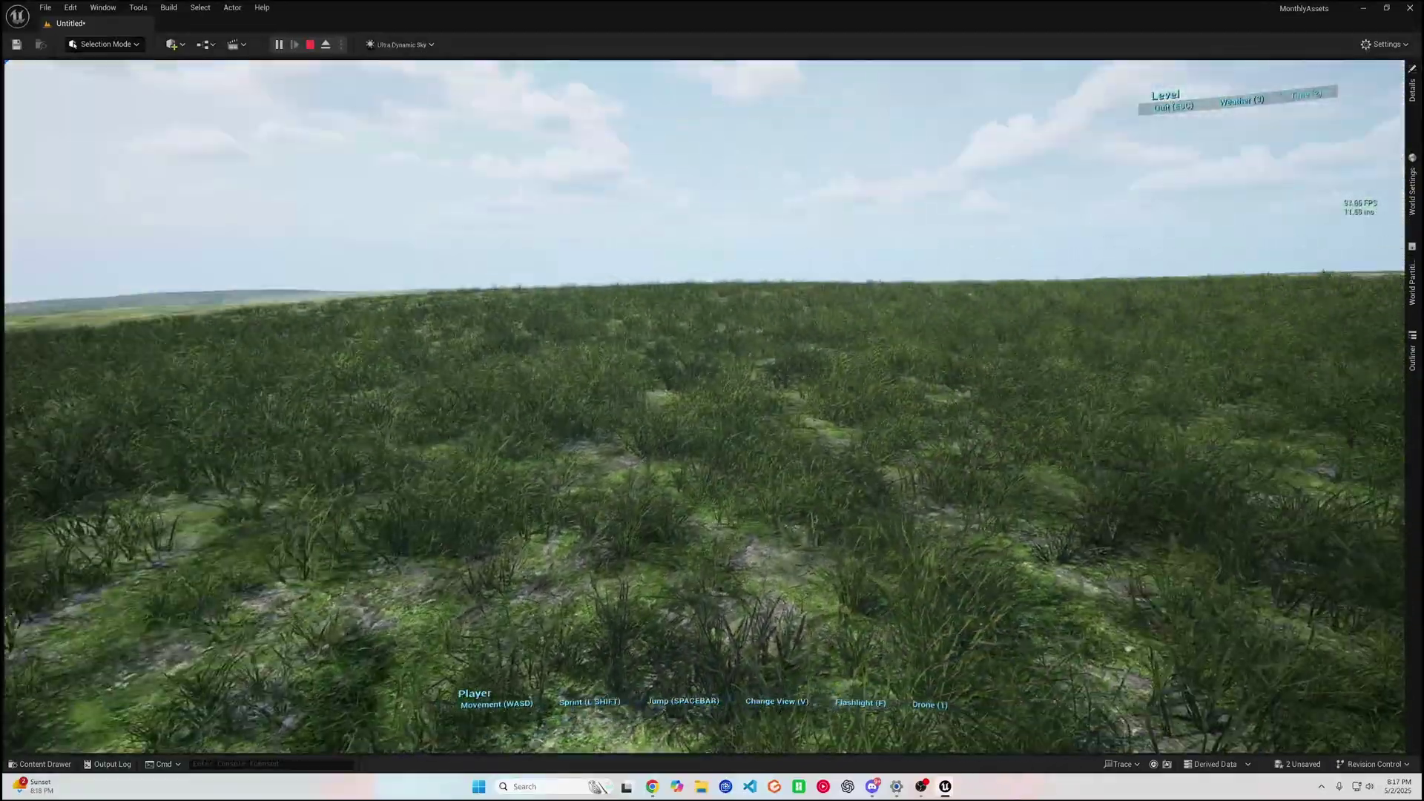
{"action": "key", "text": "w"}
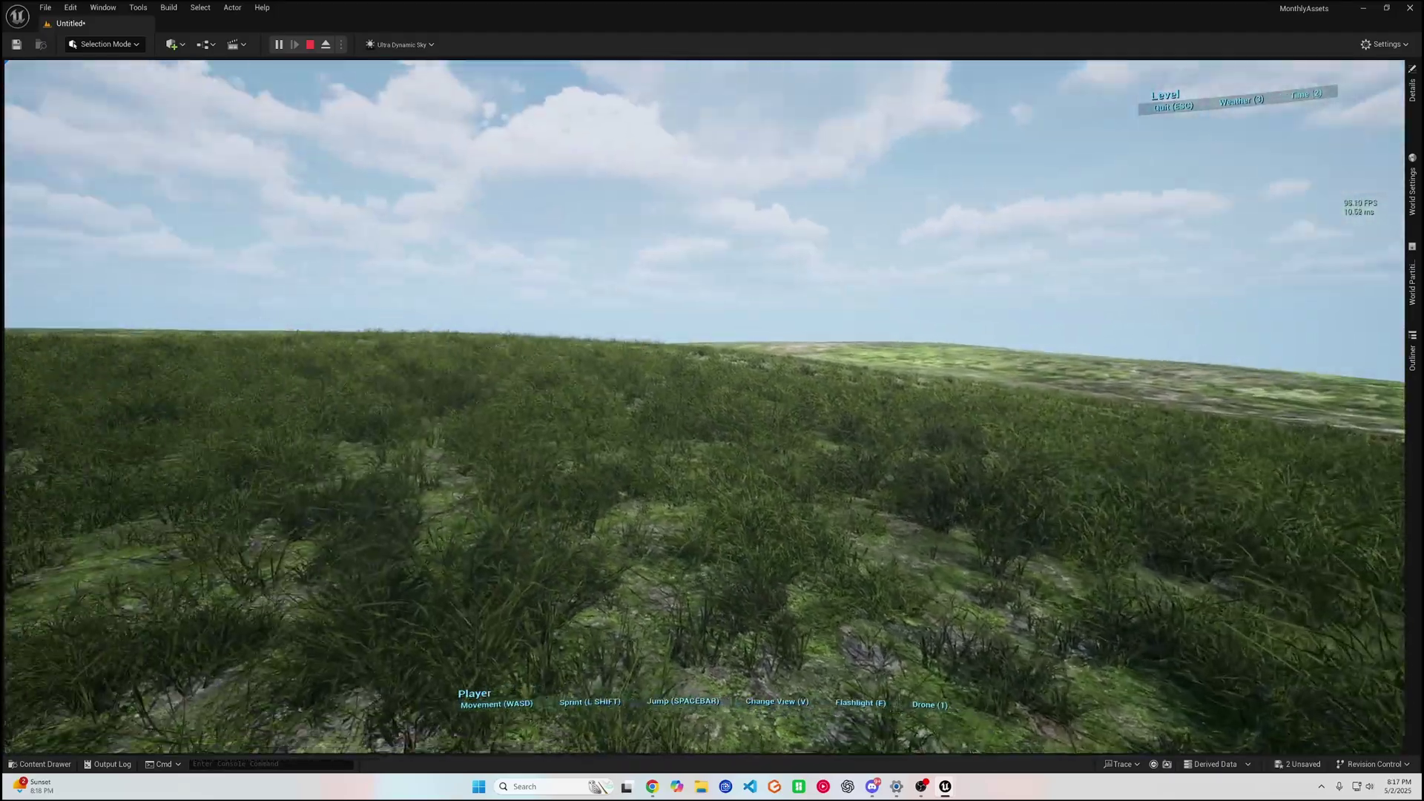
{"action": "key", "text": "Escape"}
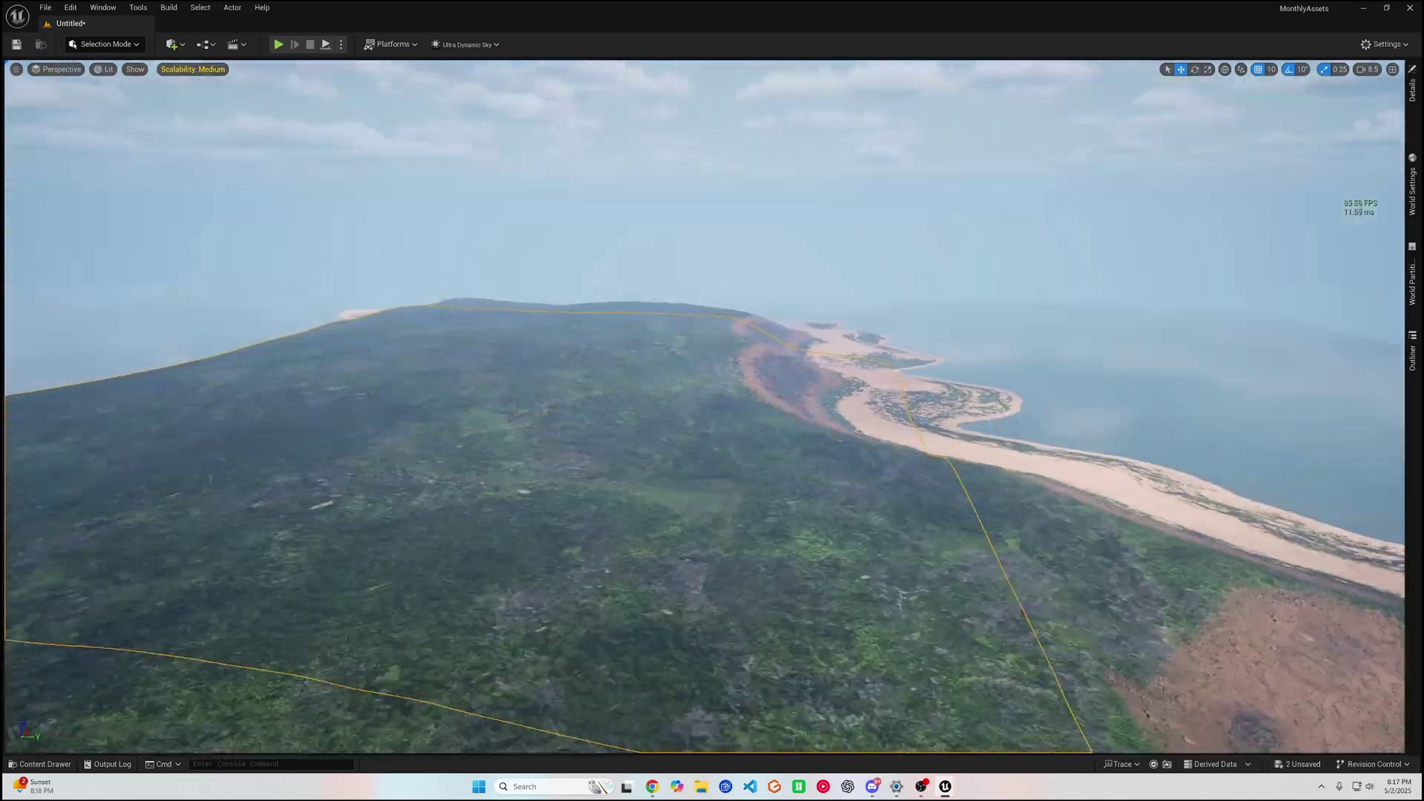
Play the level from the snowy mountain slope and walk, sprint and jump the character across the rock-strewn snow.
{"action": "right_click", "coordinate": [735, 285]}
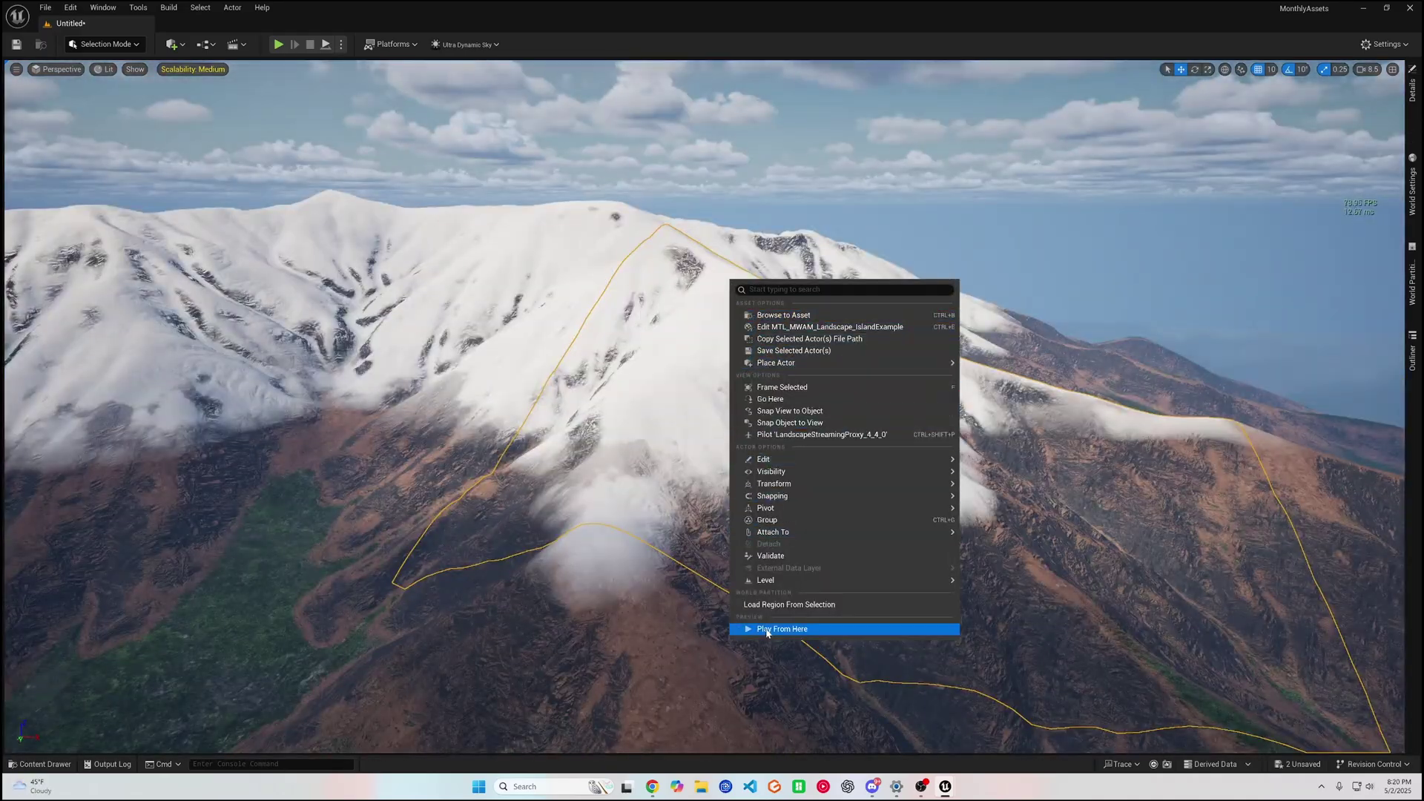
{"action": "left_click", "coordinate": [768, 629]}
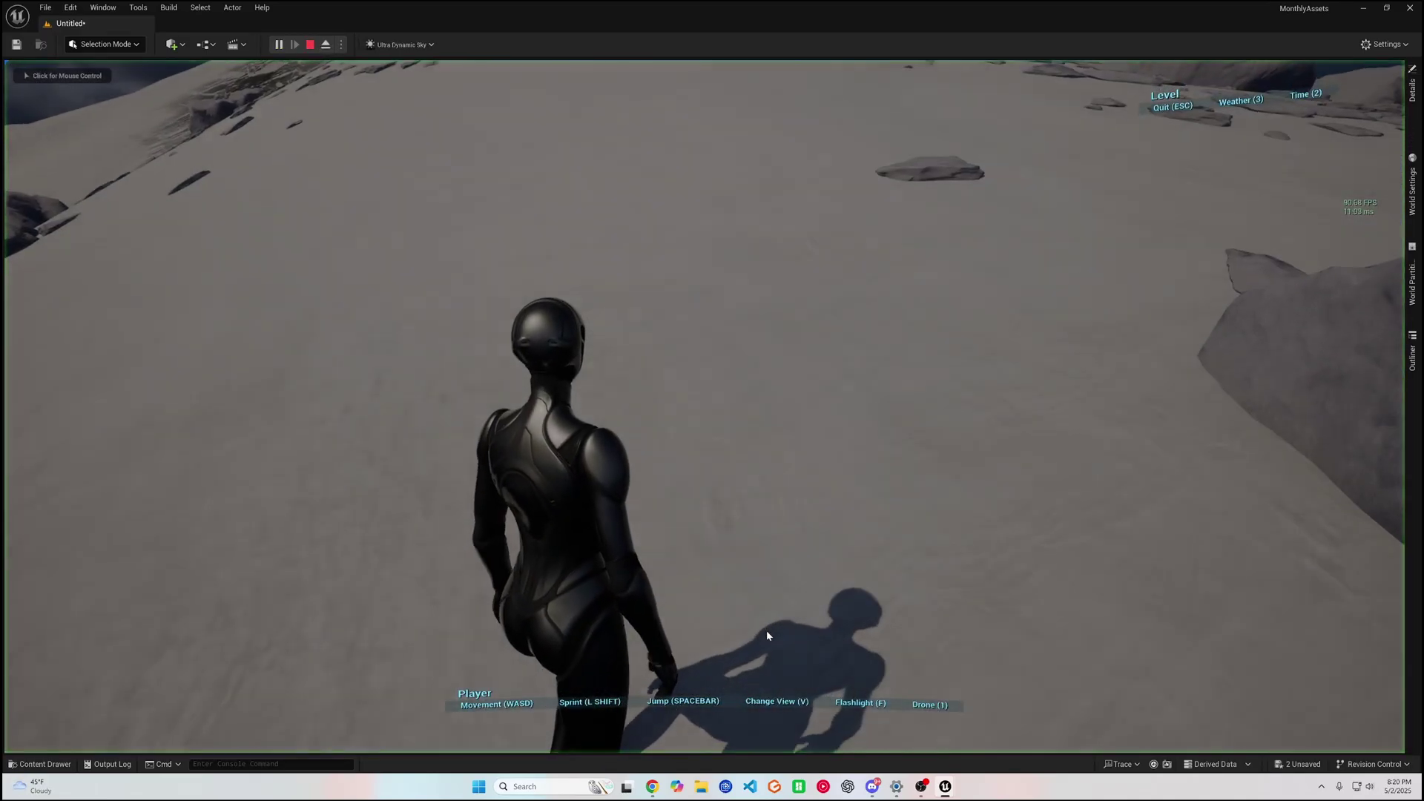
{"action": "key", "text": "w"}
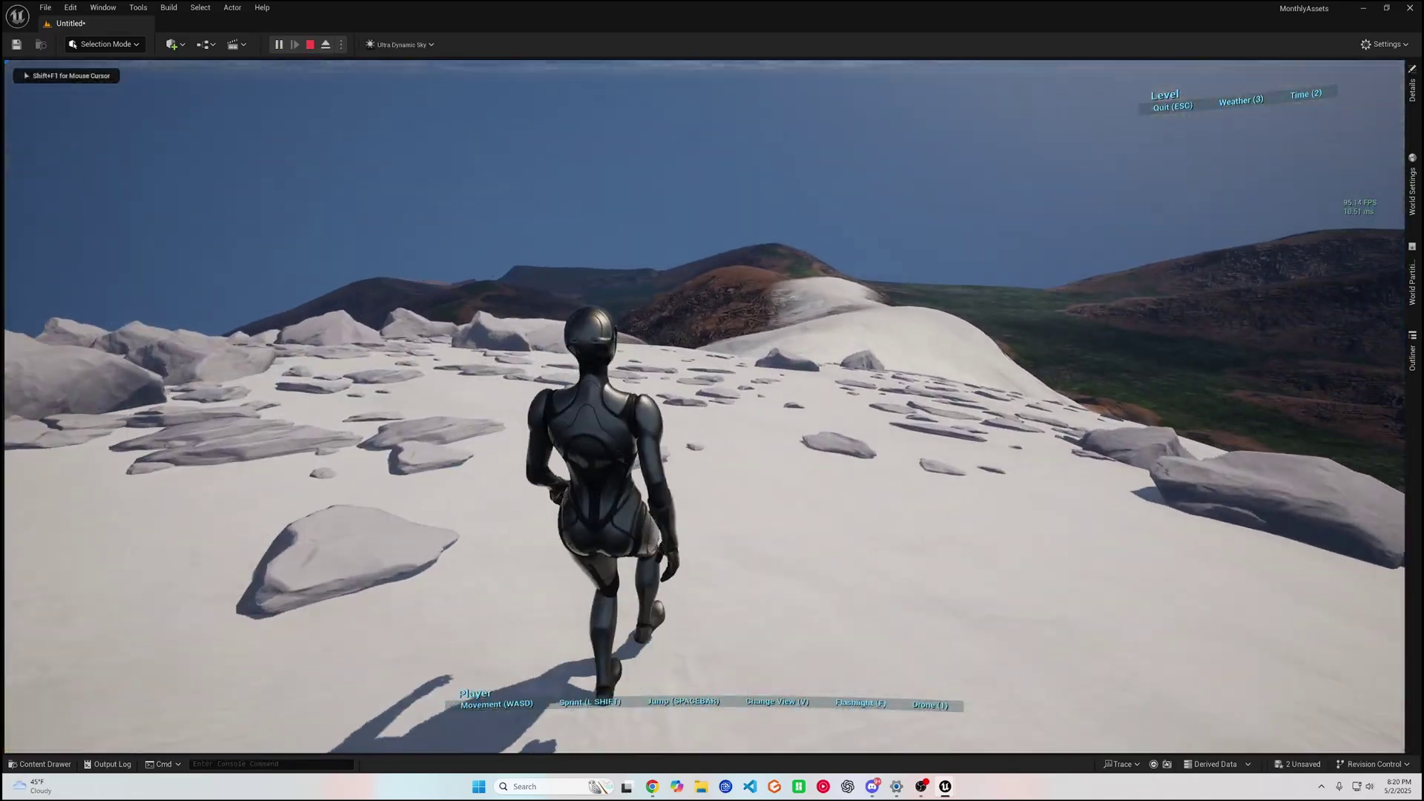
{"action": "key", "text": "shift+w"}
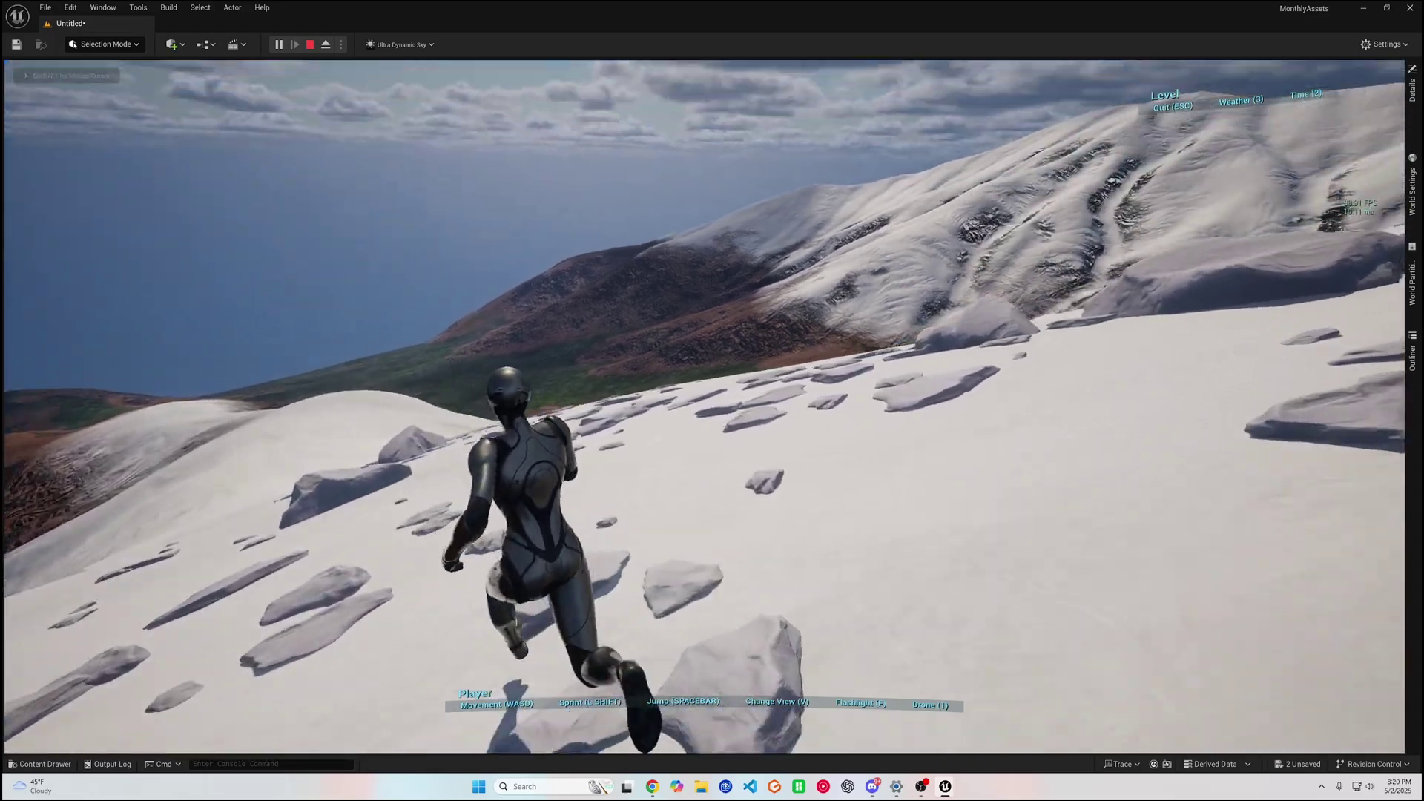
{"action": "key", "text": "a"}
{"action": "key", "text": "w"}
{"action": "key", "text": "space"}
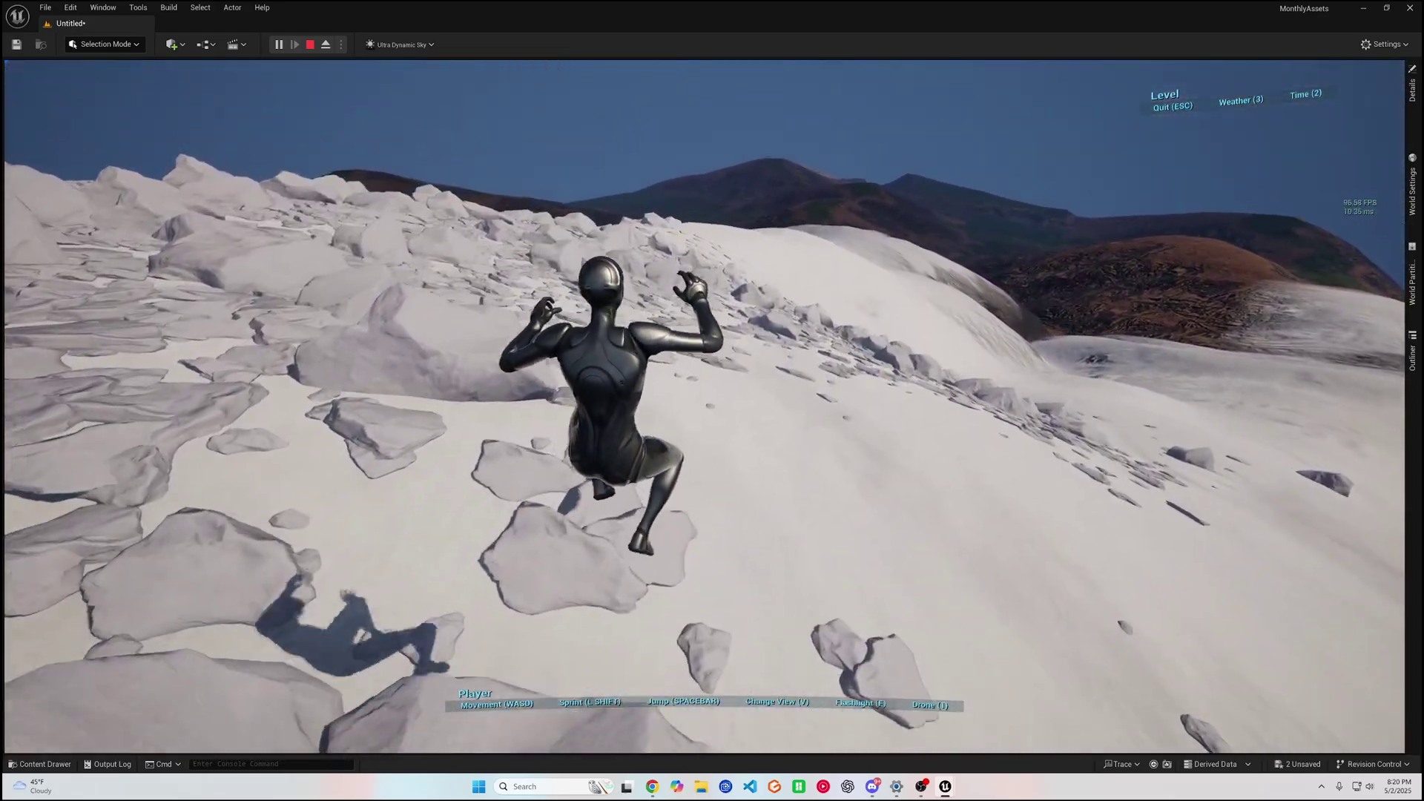